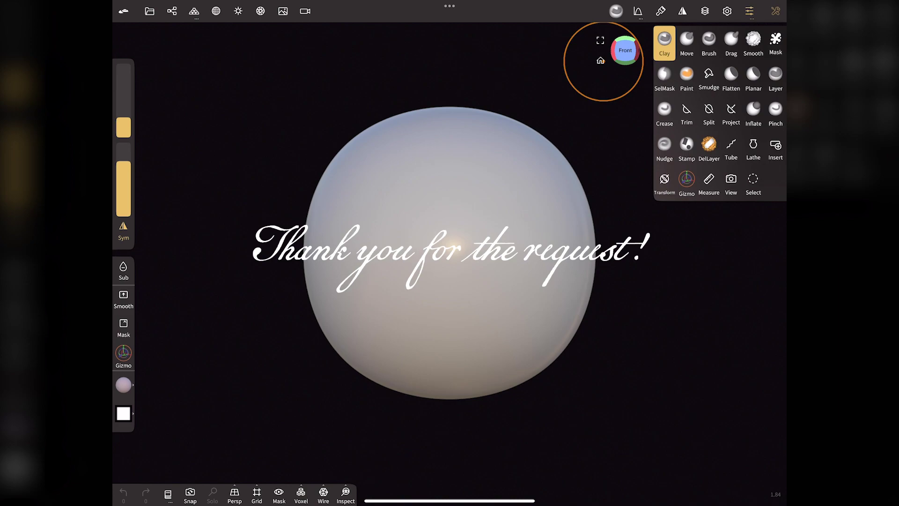
Step: Delete the default Sphere from the scene
click(172, 10)
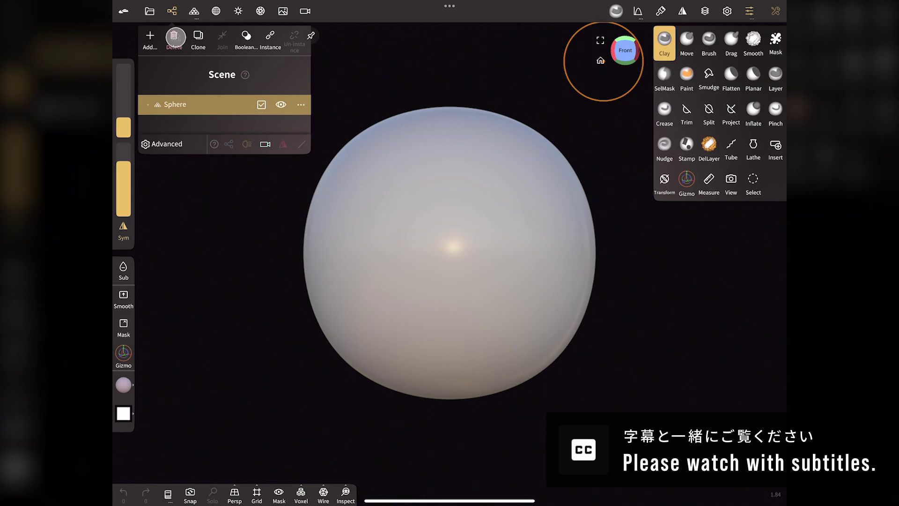
click(174, 37)
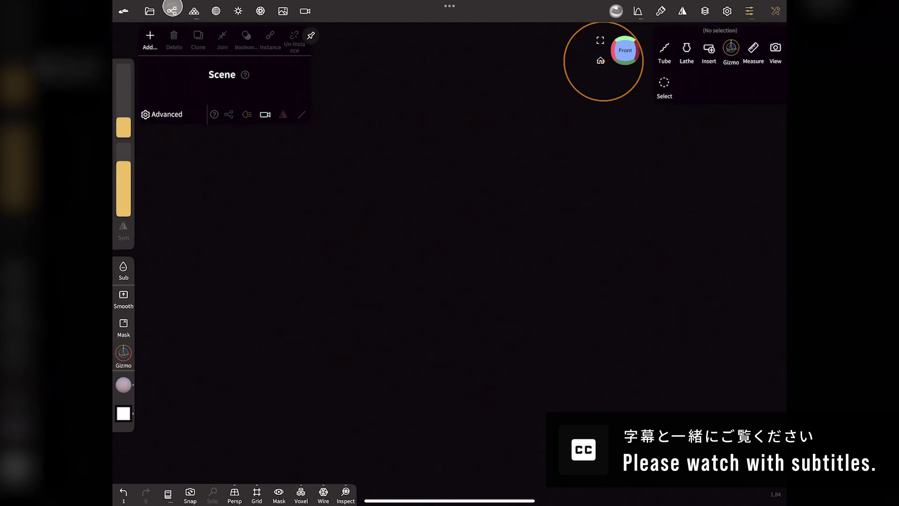
click(172, 11)
Step: Draw a vertical tube down the canvas, extending its top slightly
click(665, 50)
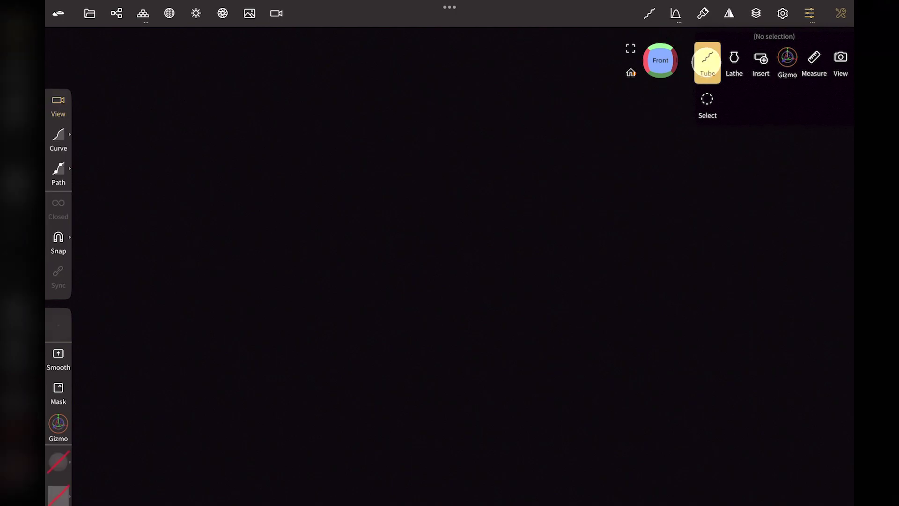
click(58, 140)
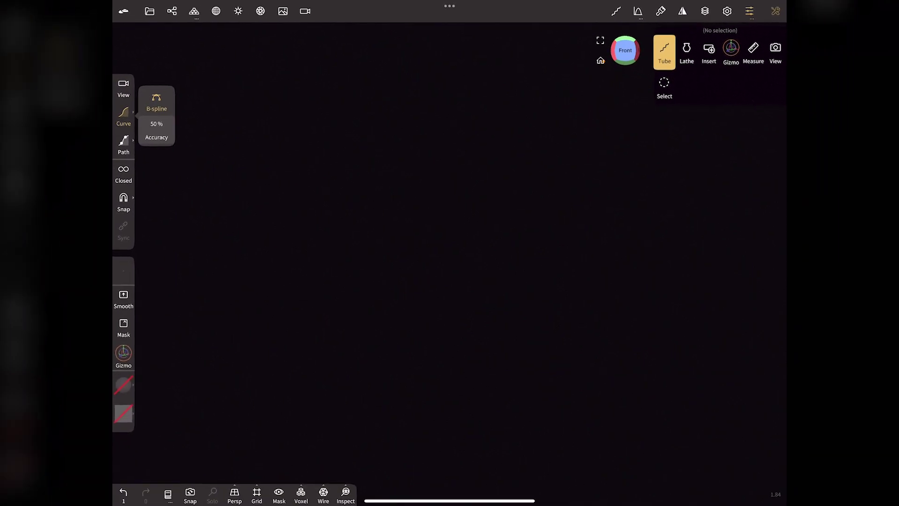
drag(441, 124, 442, 440)
drag(442, 125, 442, 117)
drag(625, 52, 628, 84)
middle_drag(354, 234, 265, 231)
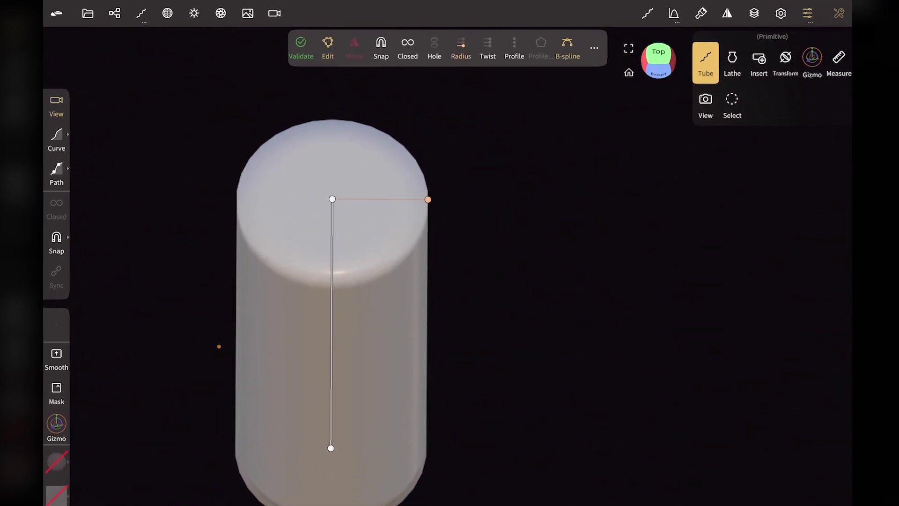
Step: Enable a custom Profile and drag it into a narrow rectangle bent at the middle
click(505, 42)
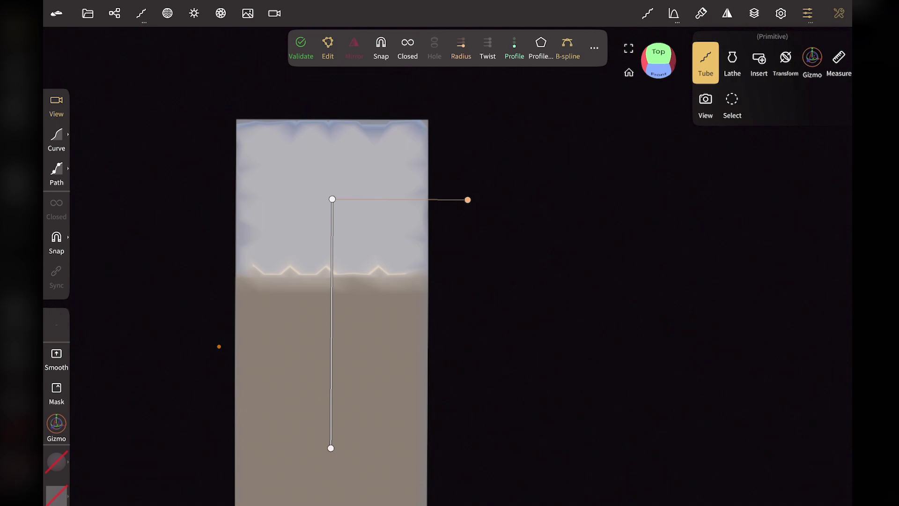
click(542, 52)
mouse_move(644, 71)
mouse_down()
mouse_move(576, 154)
mouse_move(575, 146)
mouse_up()
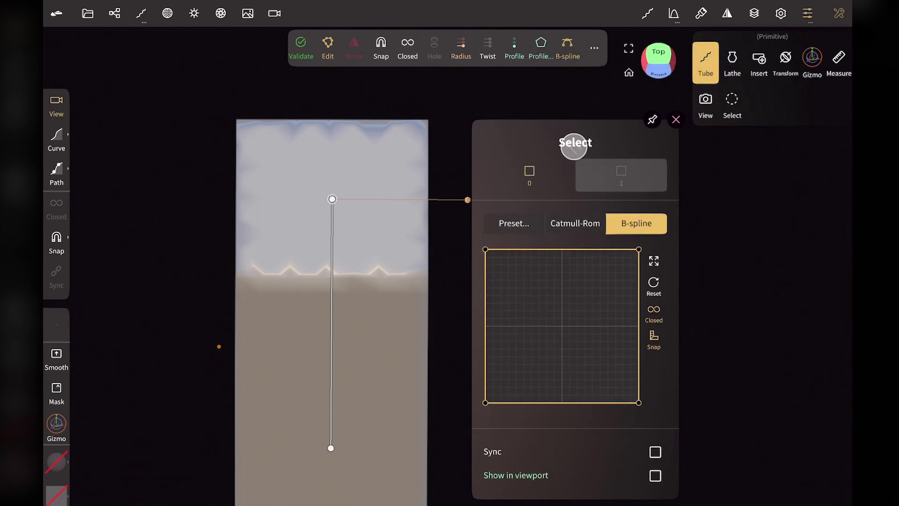
drag(487, 211, 538, 208)
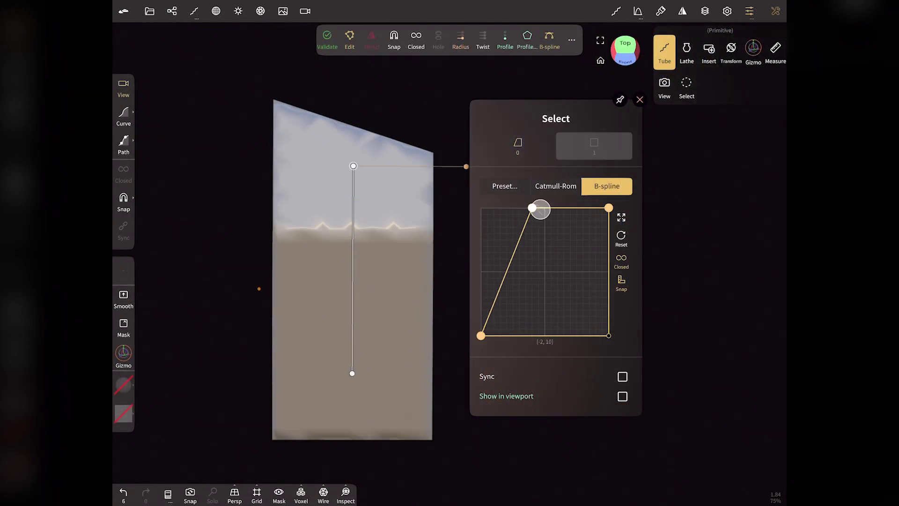
drag(609, 208, 556, 213)
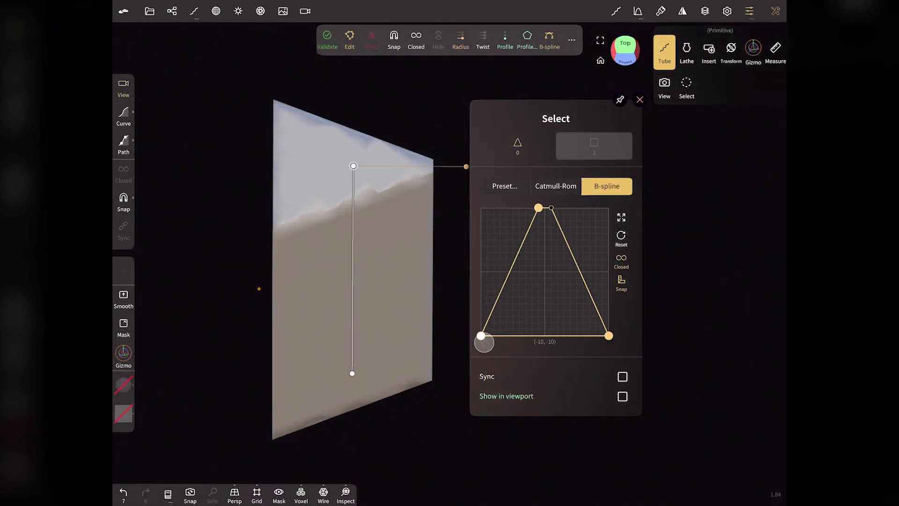
drag(483, 336, 541, 341)
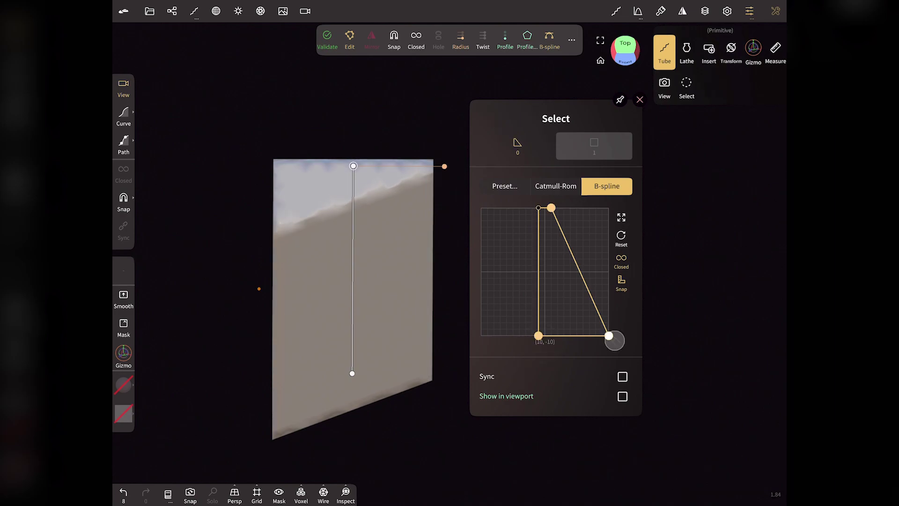
drag(611, 337, 557, 345)
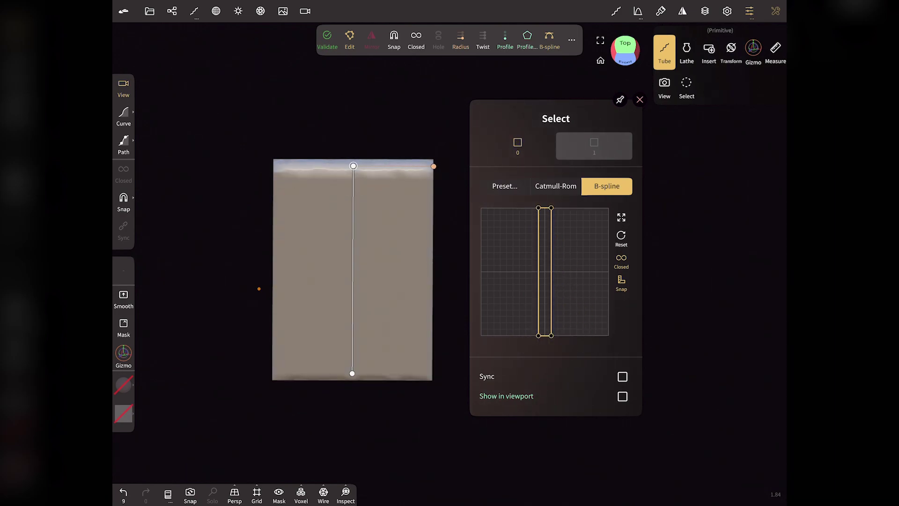
mouse_move(539, 272)
mouse_down()
mouse_move(525, 272)
mouse_move(540, 274)
mouse_up()
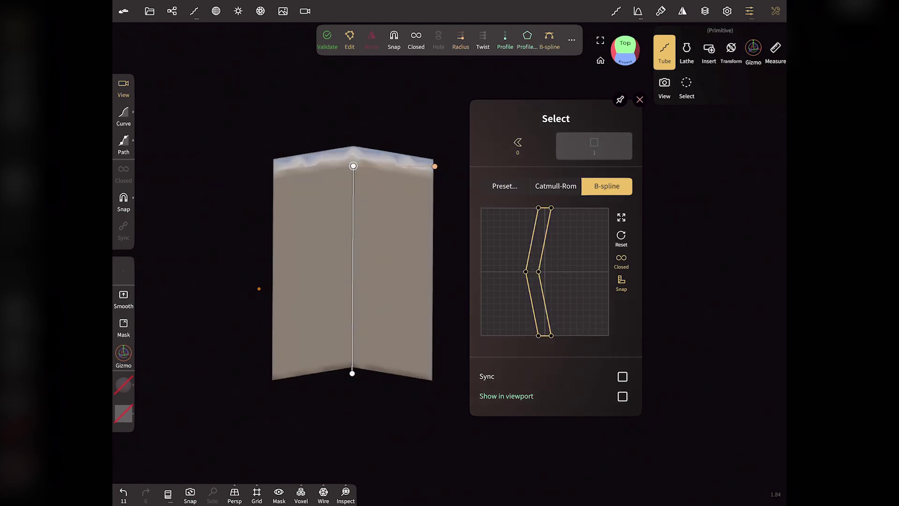
Step: Merge the profile's top and bottom points, turn off Snap, and bow the left side outward
click(622, 220)
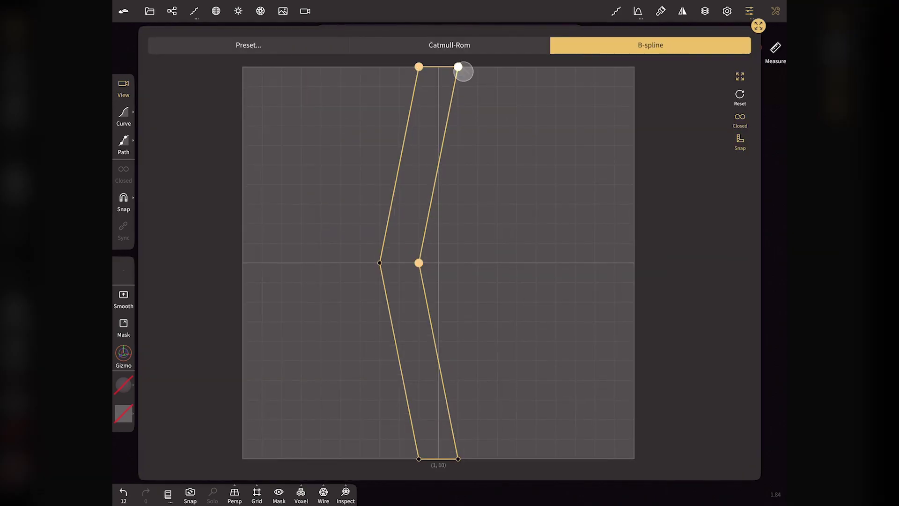
mouse_move(458, 67)
mouse_down()
mouse_move(419, 67)
mouse_move(439, 67)
mouse_up()
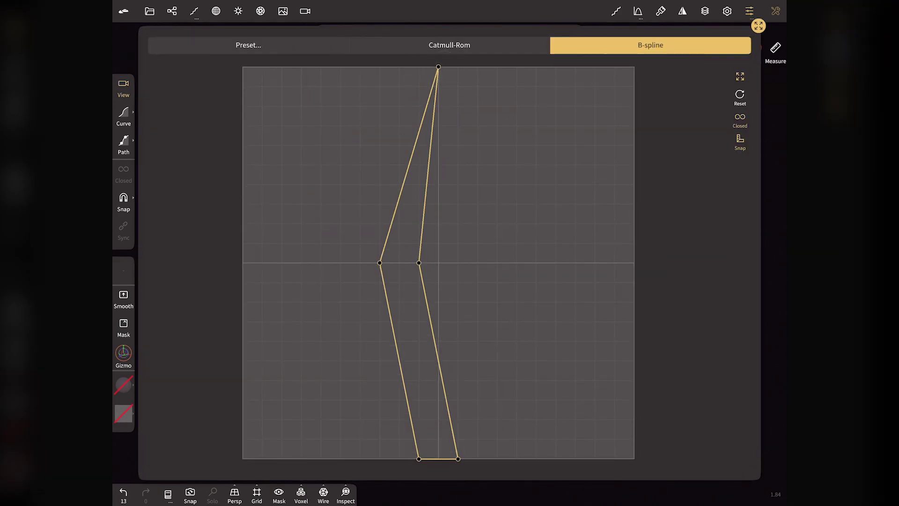
mouse_move(419, 459)
mouse_down()
mouse_move(458, 459)
mouse_move(439, 459)
mouse_up()
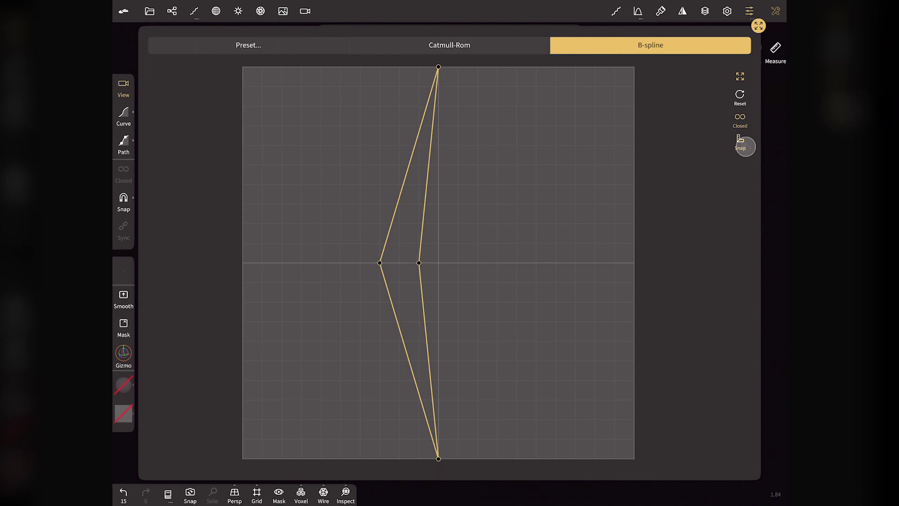
click(745, 146)
drag(380, 263, 340, 264)
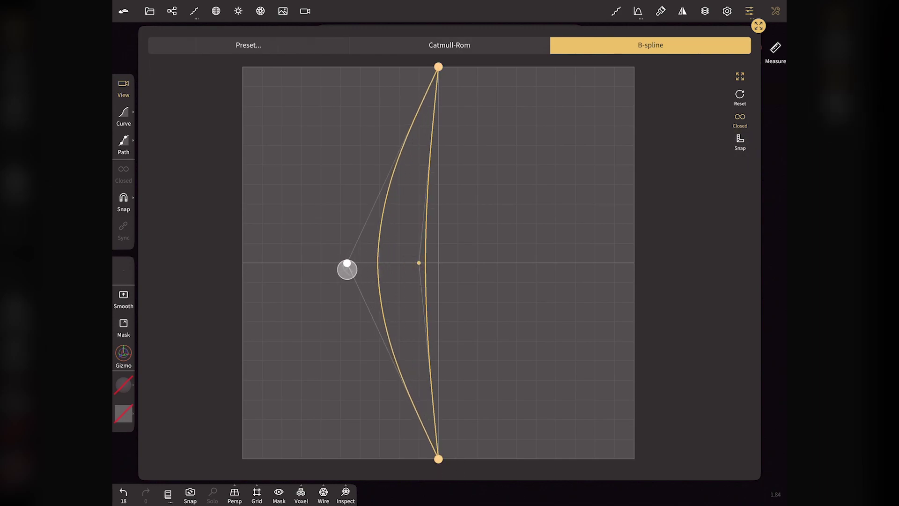
drag(418, 262, 358, 268)
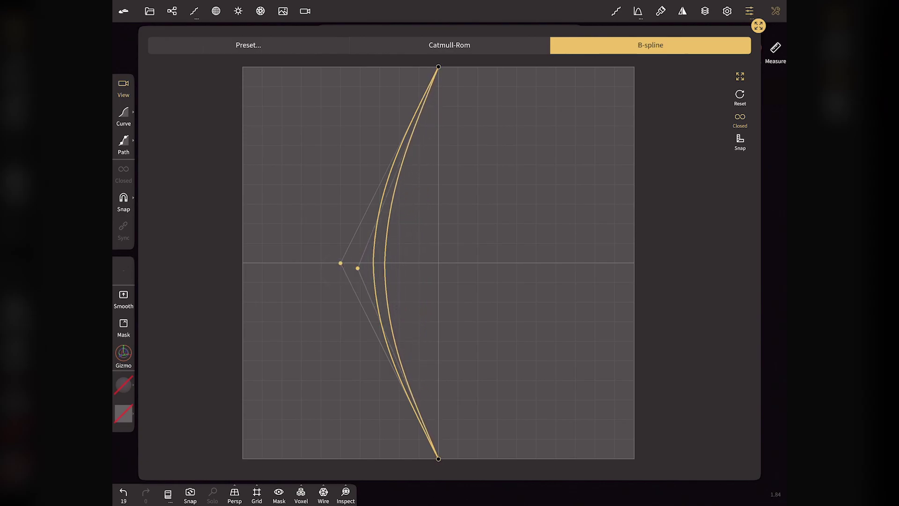
click(759, 26)
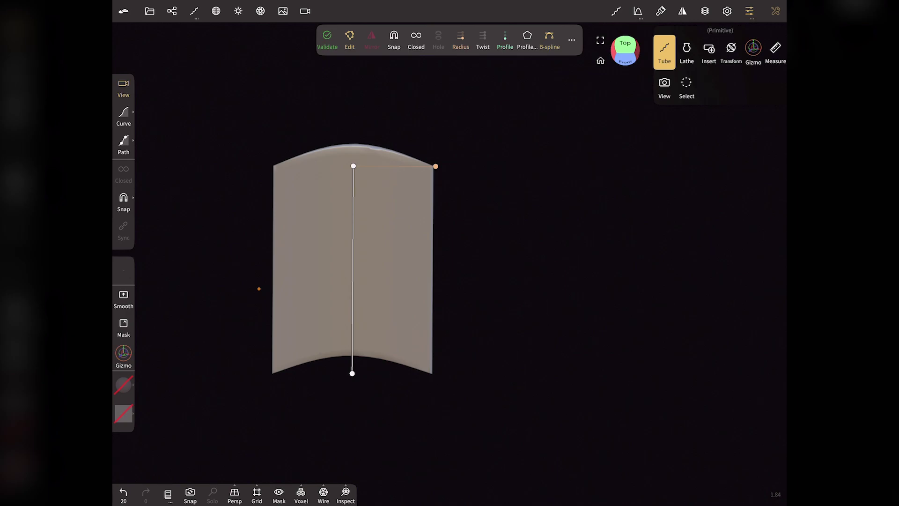
Step: Enable per-point Radius and add three control points along the tube's spine
mouse_move(626, 52)
mouse_down()
mouse_move(628, 108)
mouse_move(630, 84)
mouse_move(195, 290)
mouse_up()
click(462, 47)
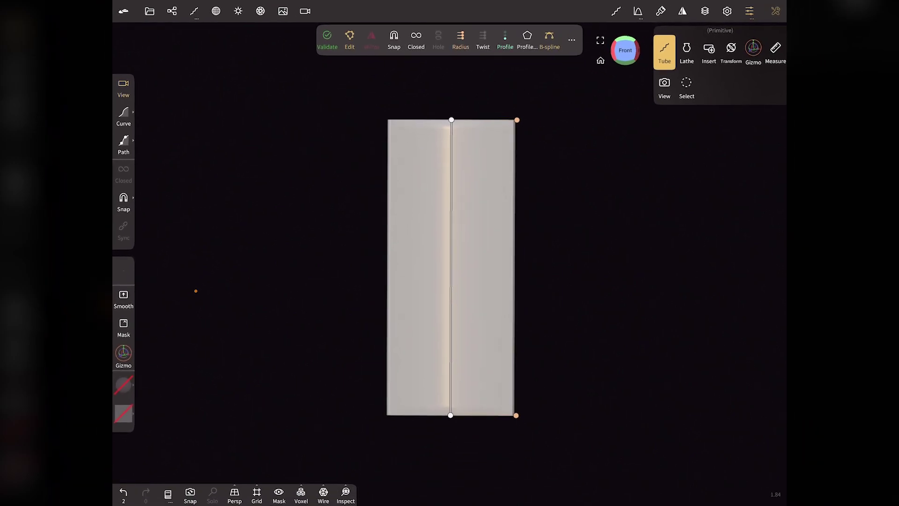
click(450, 173)
click(454, 245)
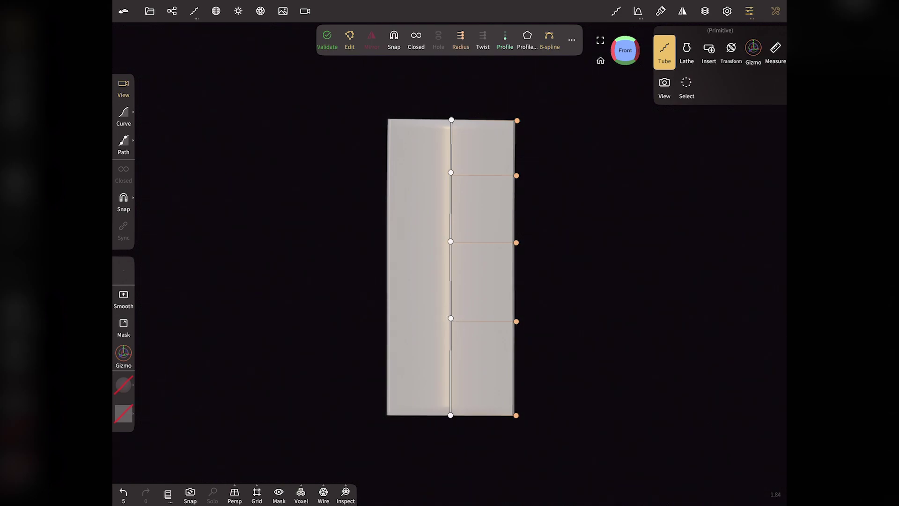
click(455, 380)
Step: Widen the tube's upper part into a rounded bulb and narrow the neck and base
drag(518, 121, 525, 121)
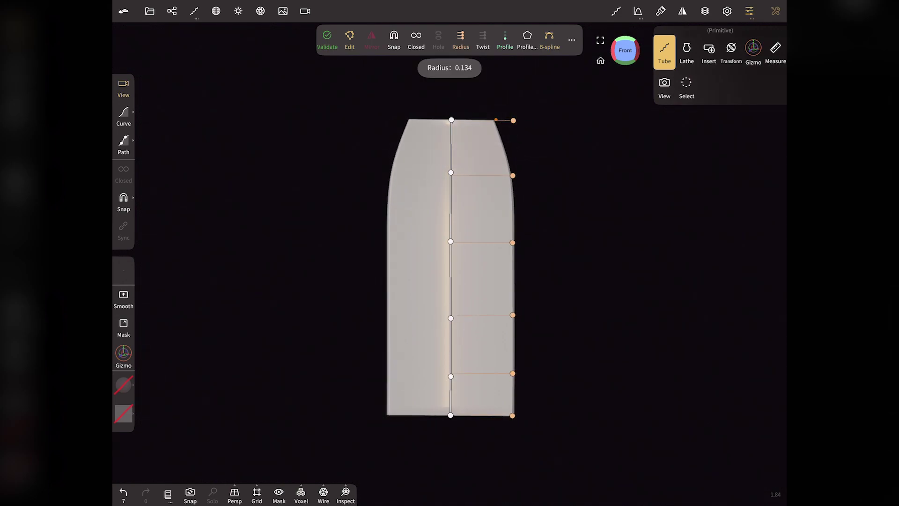
drag(516, 175, 560, 171)
drag(525, 121, 542, 125)
drag(525, 243, 552, 244)
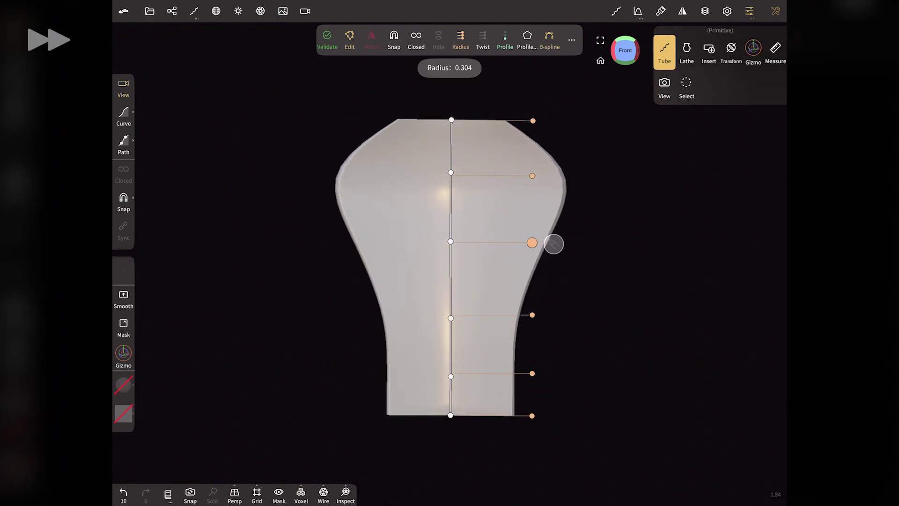
drag(524, 373, 511, 378)
drag(526, 415, 487, 422)
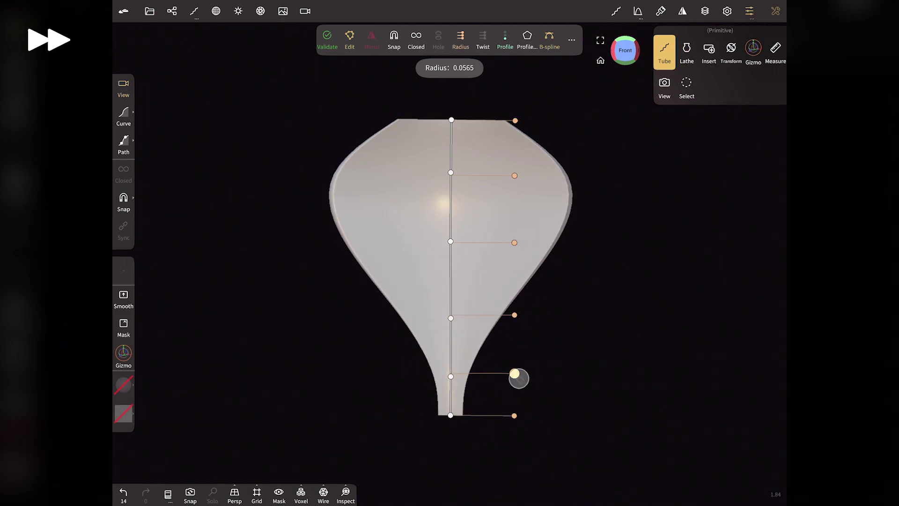
drag(518, 376, 494, 374)
Step: Fine-tune the petal radii and raise the second spine point, checking from the Right view
drag(515, 121, 529, 127)
drag(515, 176, 525, 180)
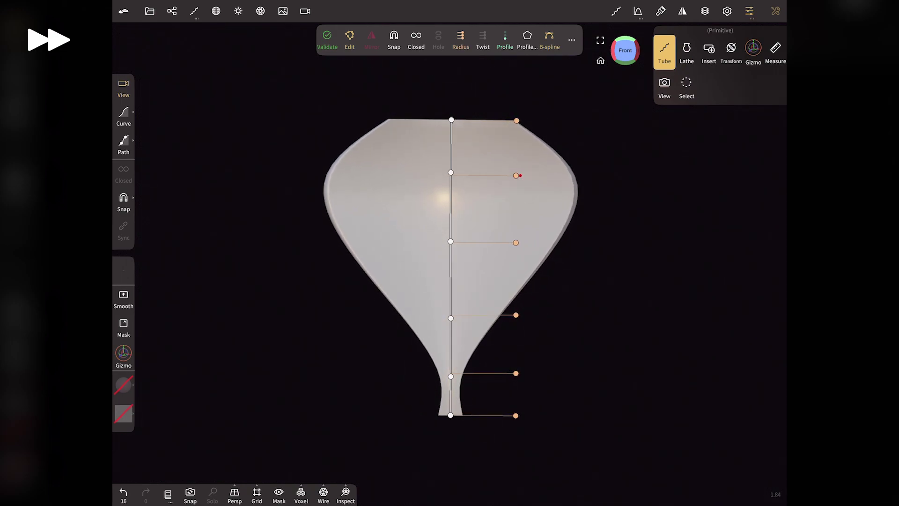
drag(515, 415, 520, 421)
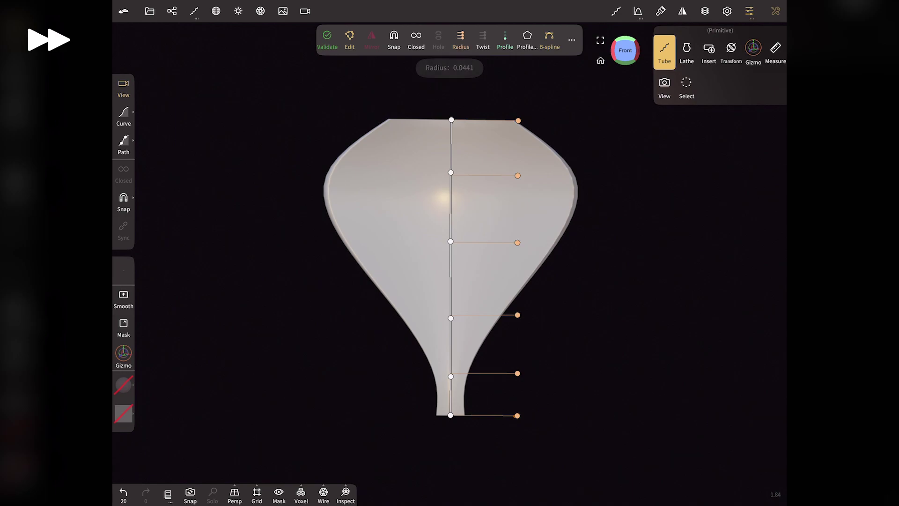
drag(450, 172, 452, 143)
drag(518, 157, 514, 157)
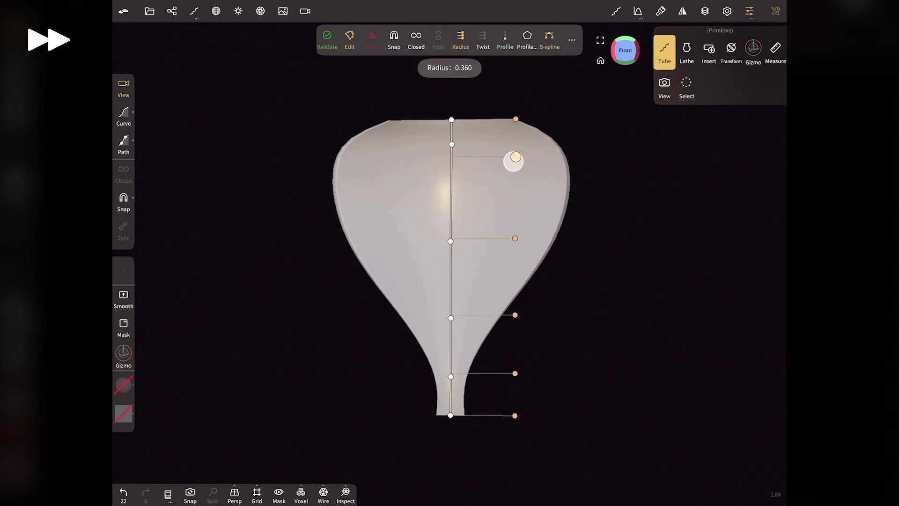
drag(517, 238, 514, 238)
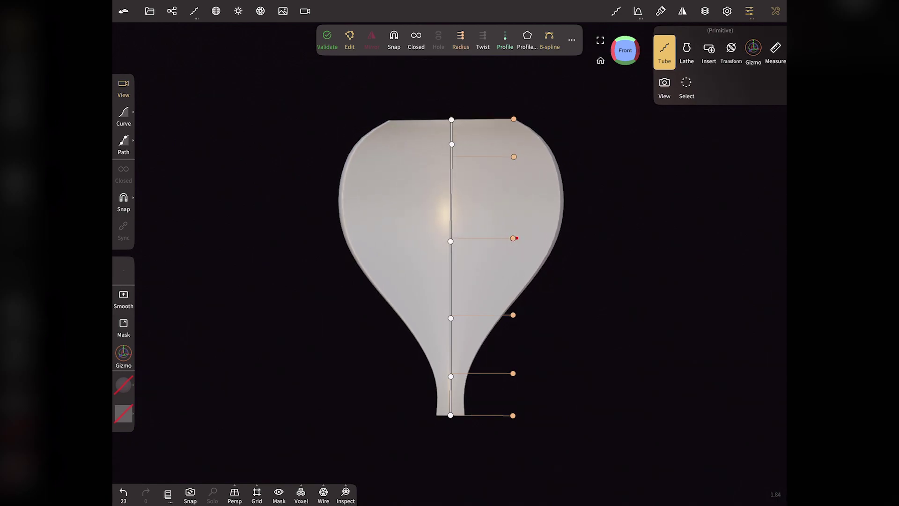
click(640, 51)
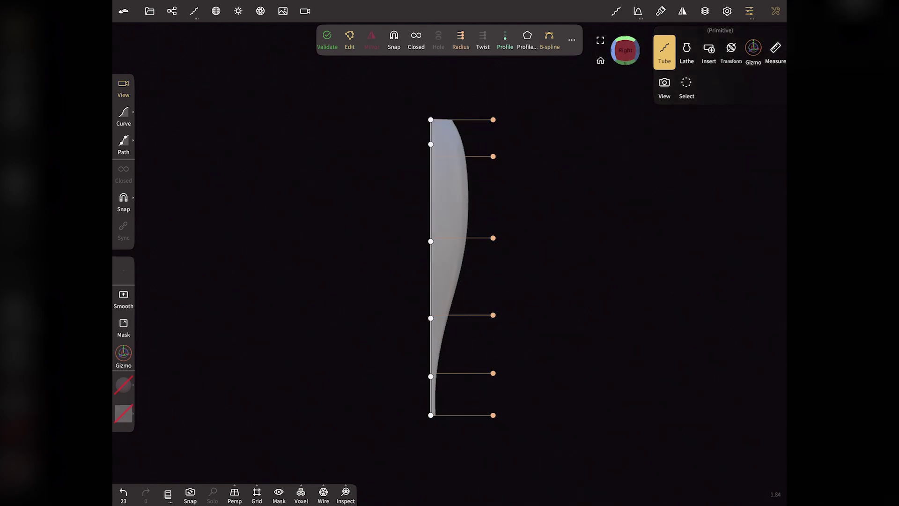
Step: Bend the petal's top into an outward-curving hook
drag(430, 120, 507, 129)
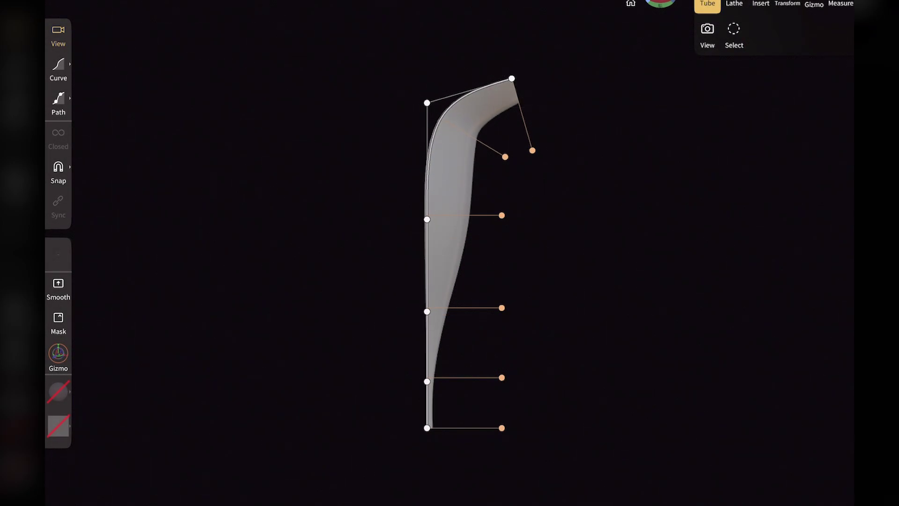
drag(512, 78, 538, 85)
drag(427, 103, 481, 106)
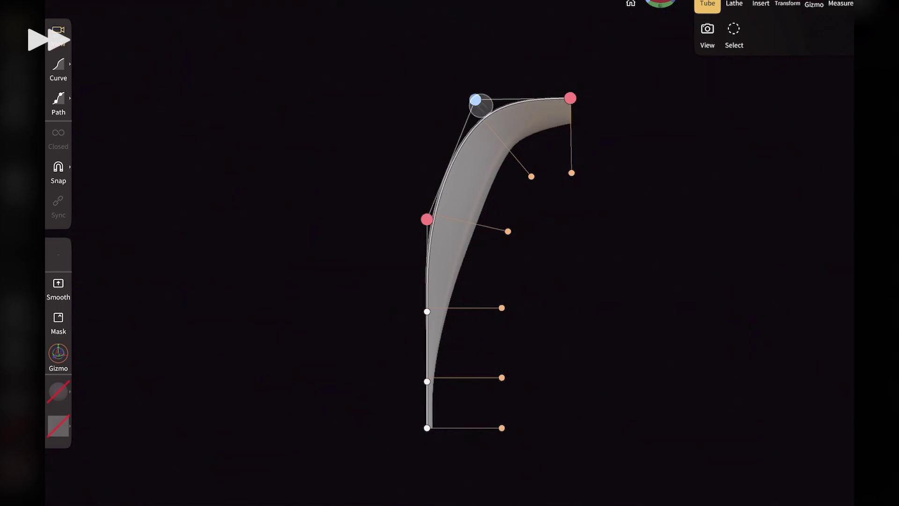
drag(427, 219, 452, 220)
drag(473, 106, 510, 123)
drag(570, 98, 610, 123)
drag(521, 139, 515, 132)
drag(610, 123, 616, 131)
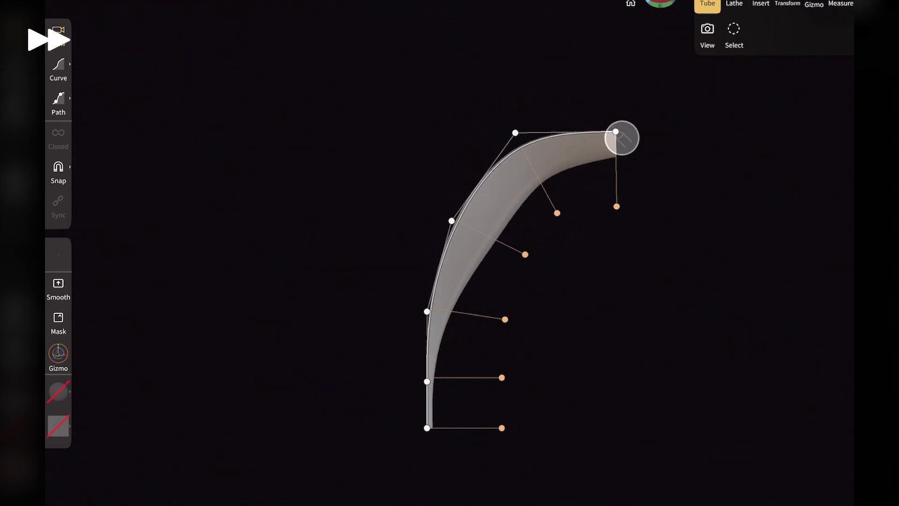
Step: Bend the lower part of the petal's spine and raise its middle points
drag(427, 428, 458, 430)
drag(427, 311, 430, 295)
drag(427, 381, 425, 364)
drag(451, 426, 461, 429)
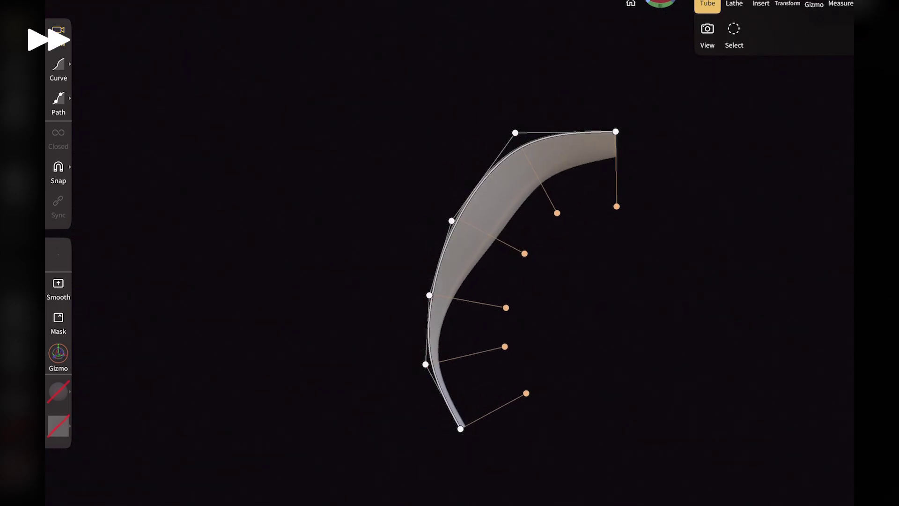
drag(429, 295, 427, 283)
drag(425, 365, 424, 358)
drag(452, 221, 450, 197)
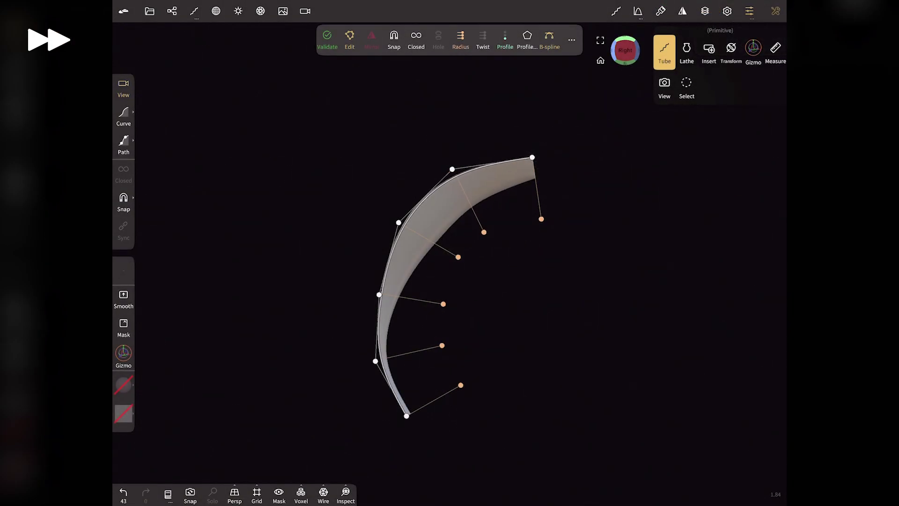
Step: Lower the petal's top end, refine the lower bend, and check it from Front view
drag(533, 158, 533, 181)
drag(452, 169, 461, 173)
drag(376, 362, 376, 356)
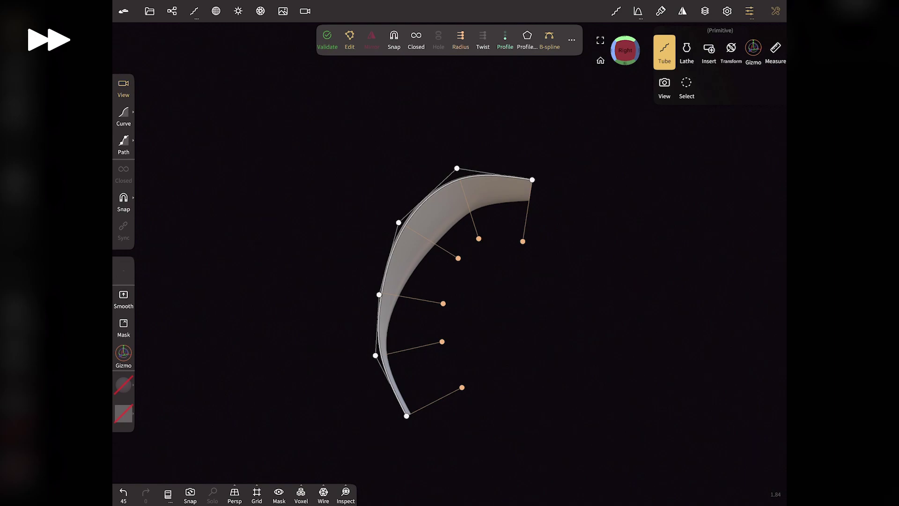
drag(407, 416, 411, 415)
drag(379, 295, 374, 285)
click(625, 51)
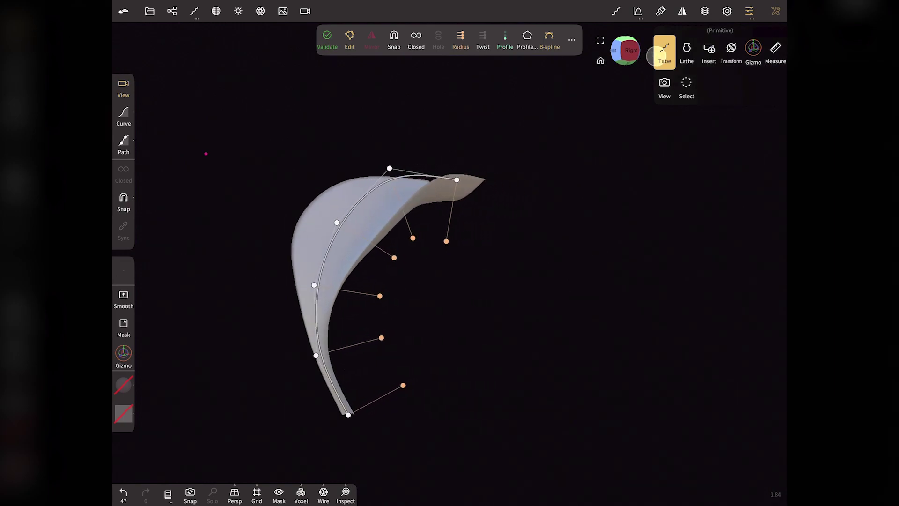
click(626, 50)
drag(562, 304, 515, 300)
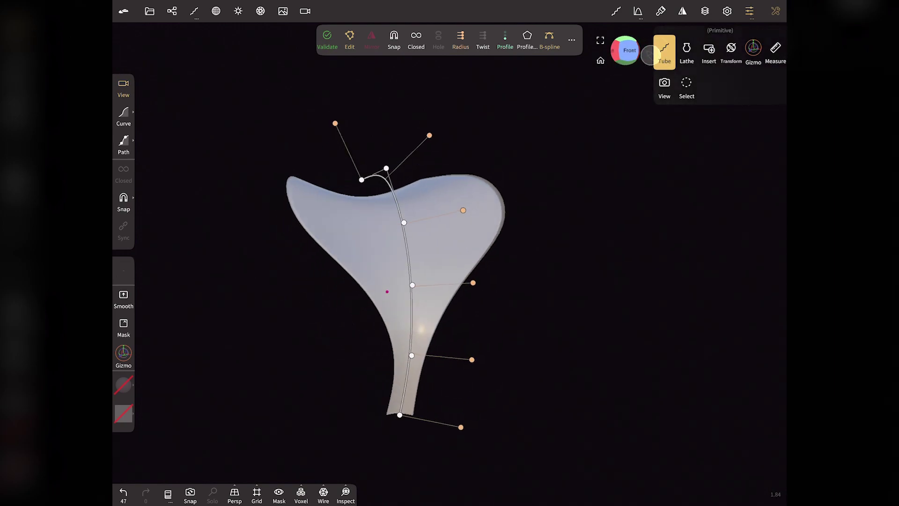
click(626, 50)
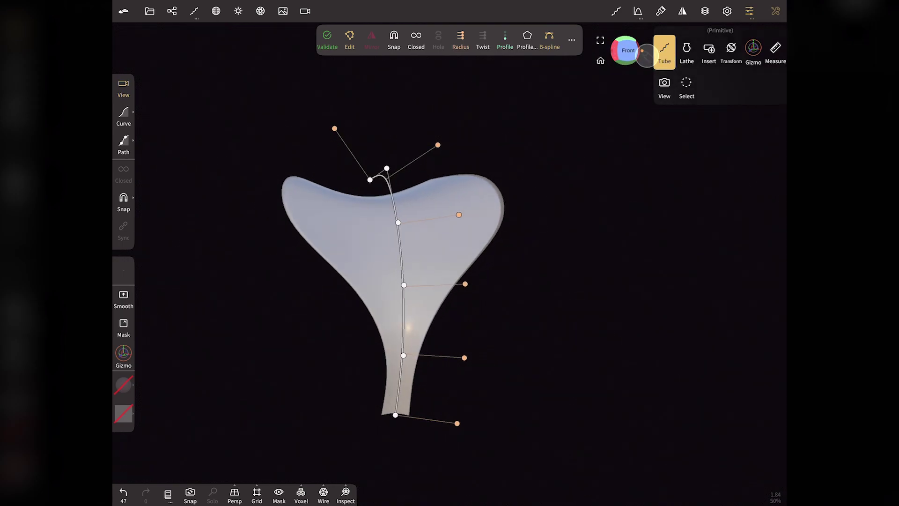
Step: Add a Radial repeater to the petal and raise the copy count from 4 to 5
click(600, 60)
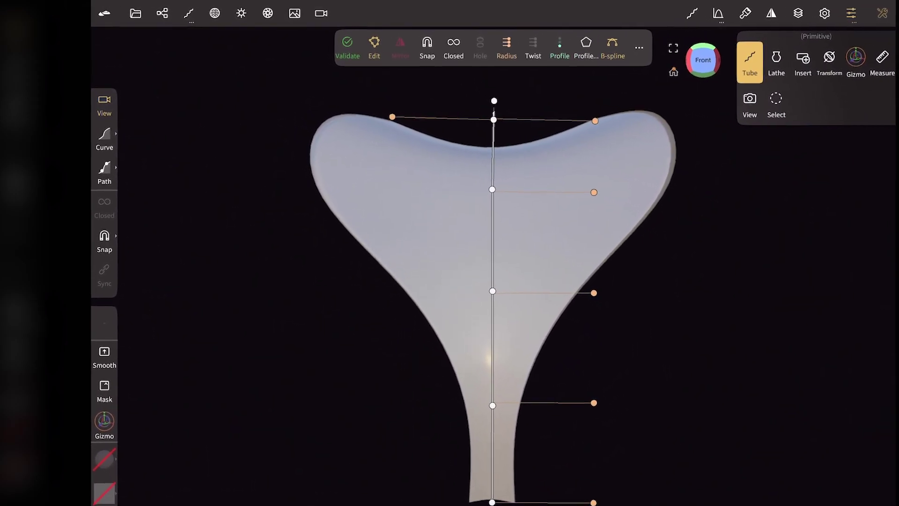
click(172, 11)
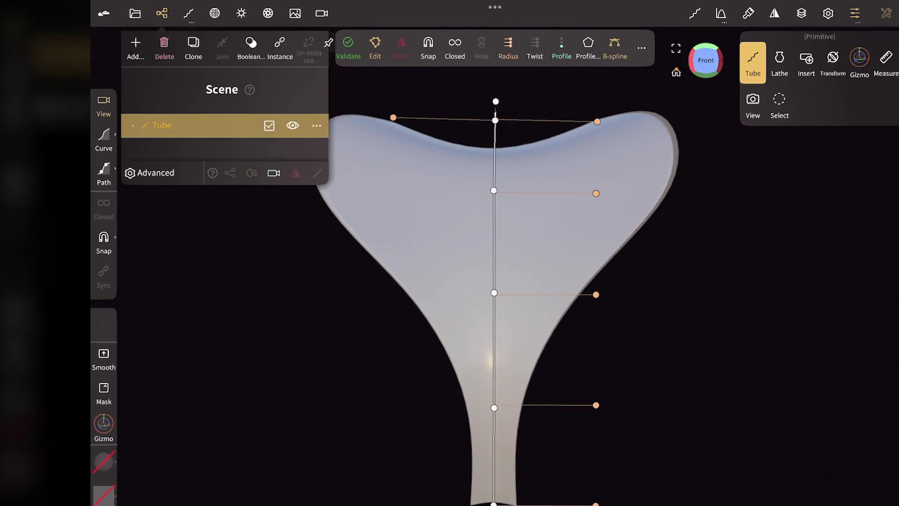
click(136, 45)
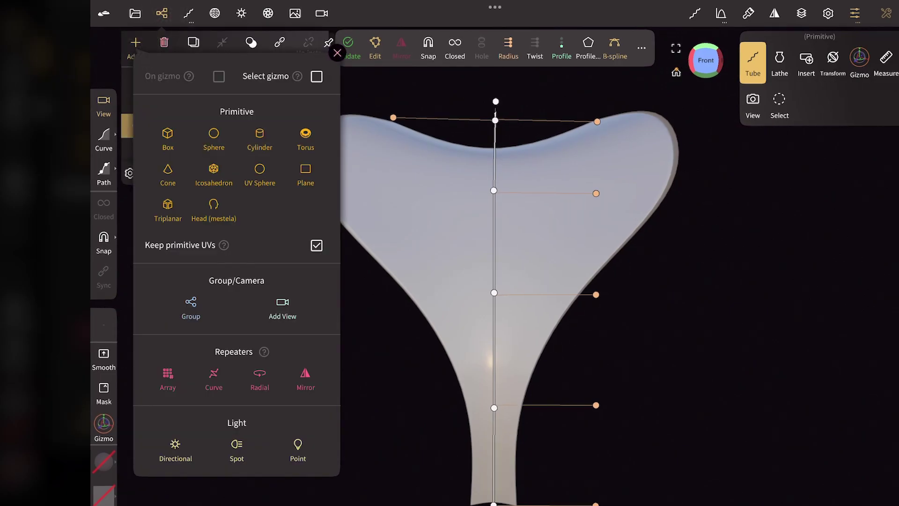
click(257, 381)
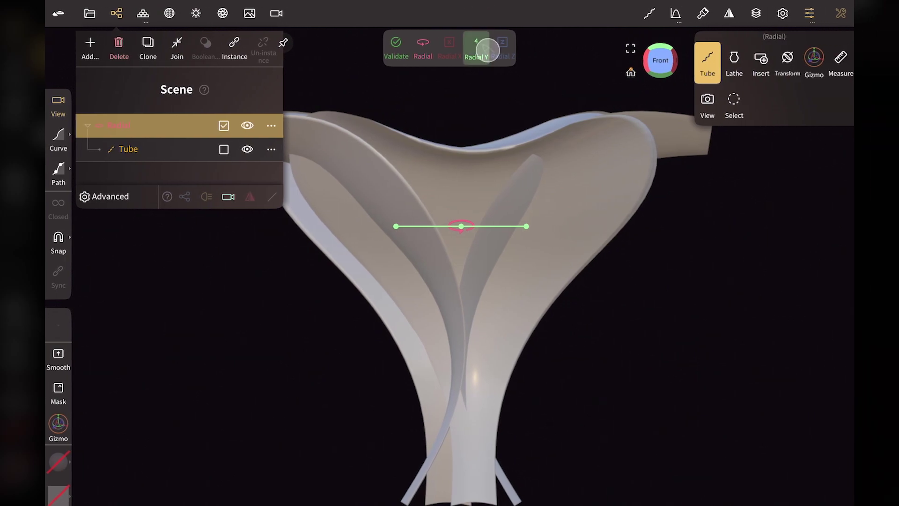
drag(487, 48, 482, 45)
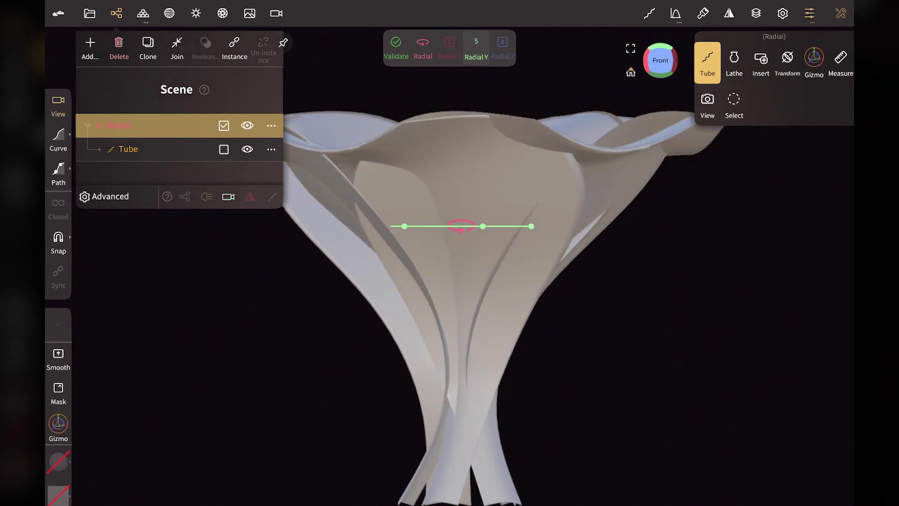
Step: Select the original Tube inside the radial group, view from Top, and activate the Gizmo
click(164, 151)
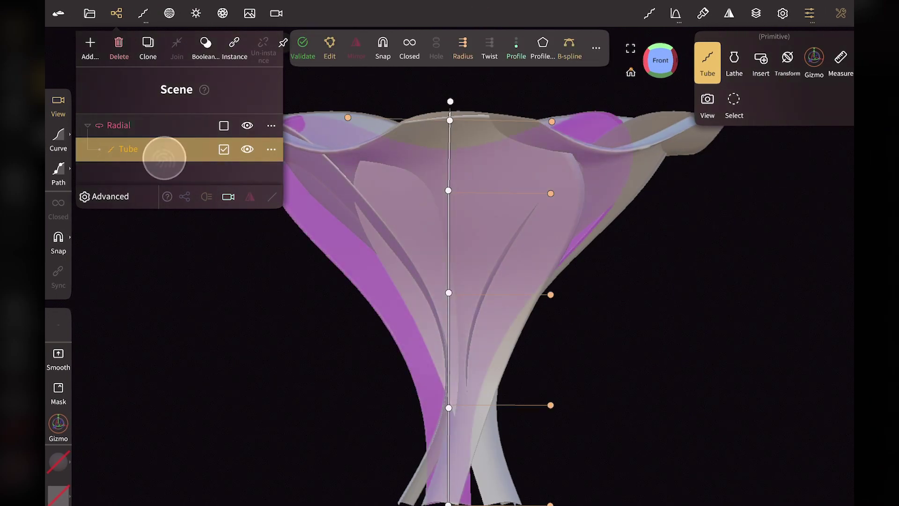
click(116, 13)
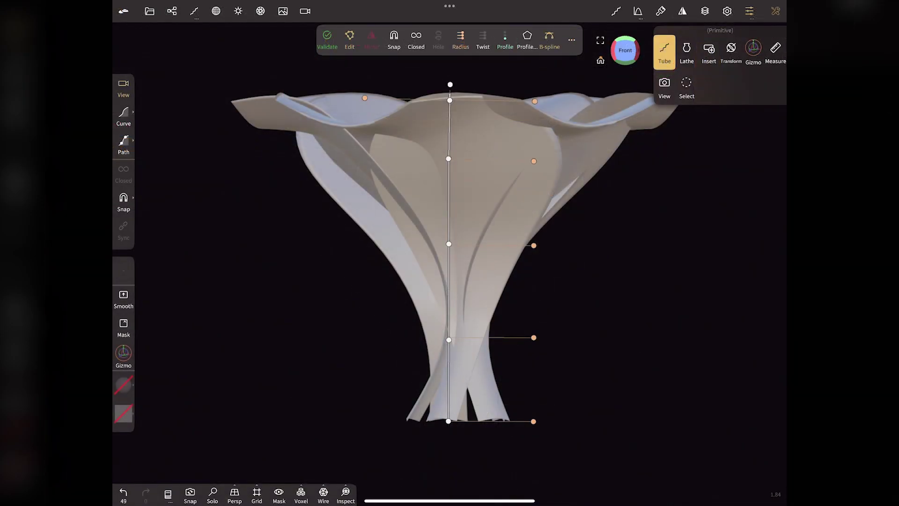
click(625, 43)
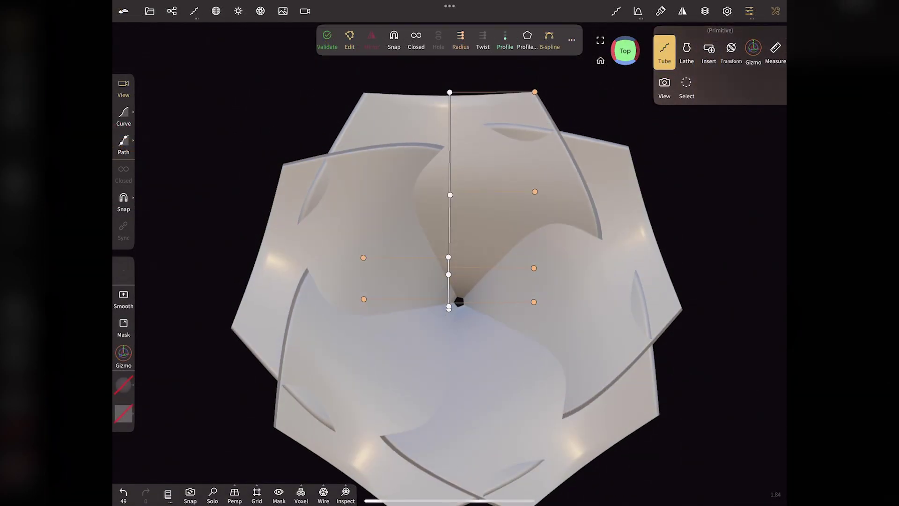
click(753, 49)
scroll(199, 211, down, 3)
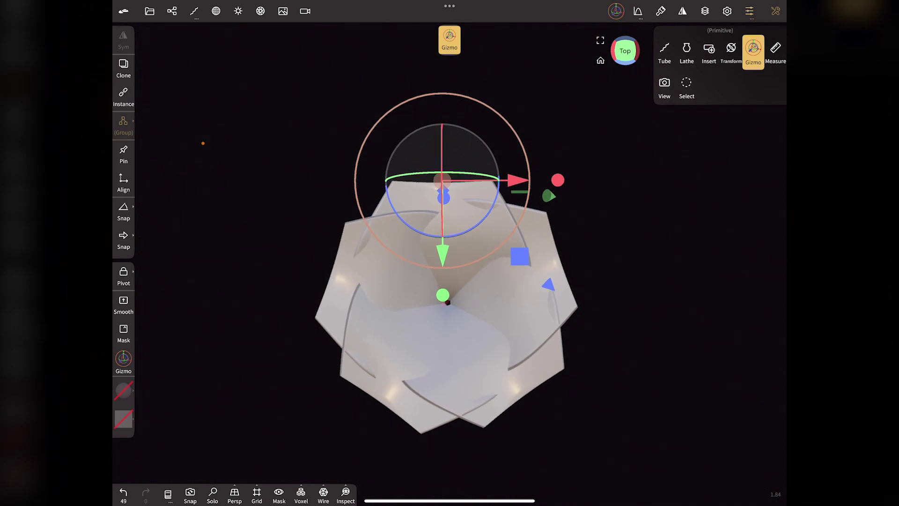
Step: Offset the petal up and sideways with the gizmo, then orbit to inspect the open flower
drag(443, 255, 448, 175)
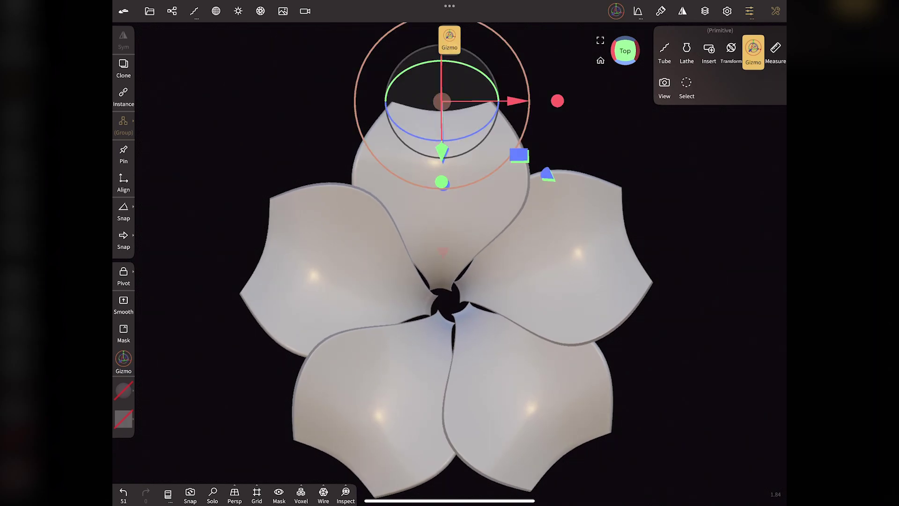
drag(520, 100, 518, 97)
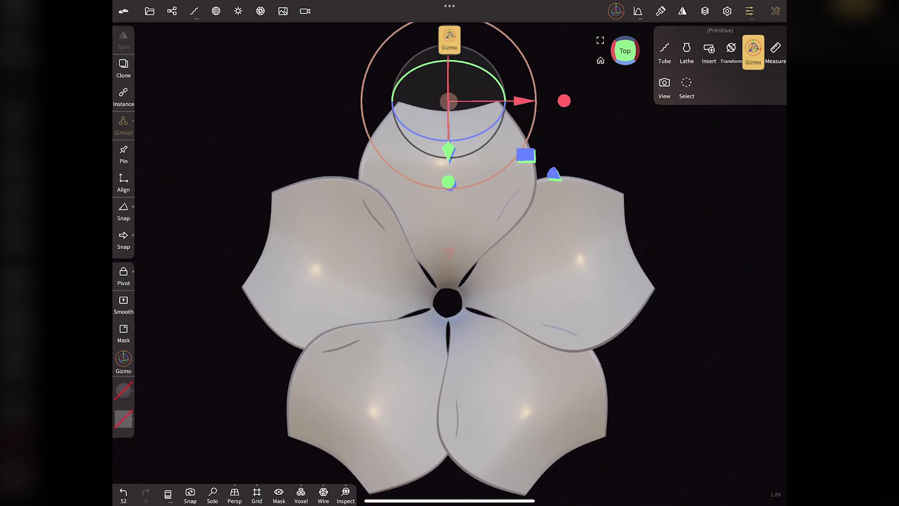
drag(625, 50, 597, 47)
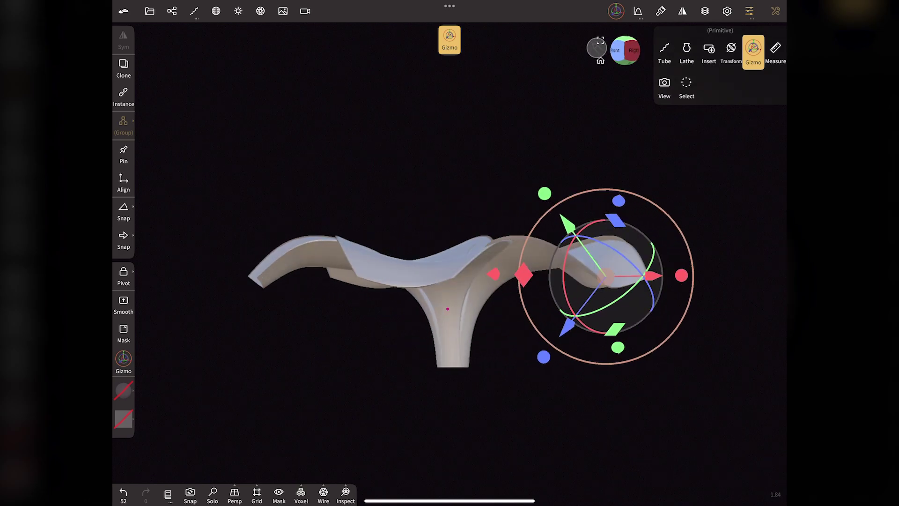
drag(597, 47, 633, 81)
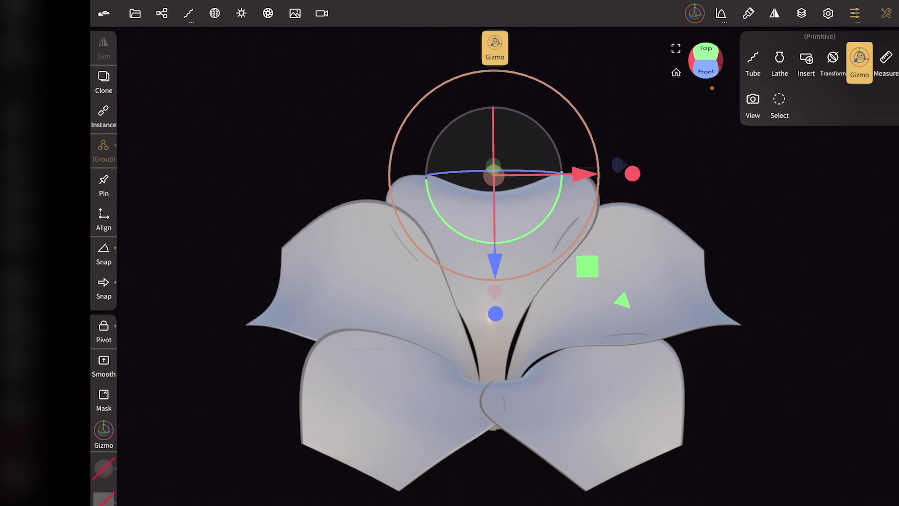
Step: Delete the Radial repeater node, leaving only the single petal tube
click(162, 13)
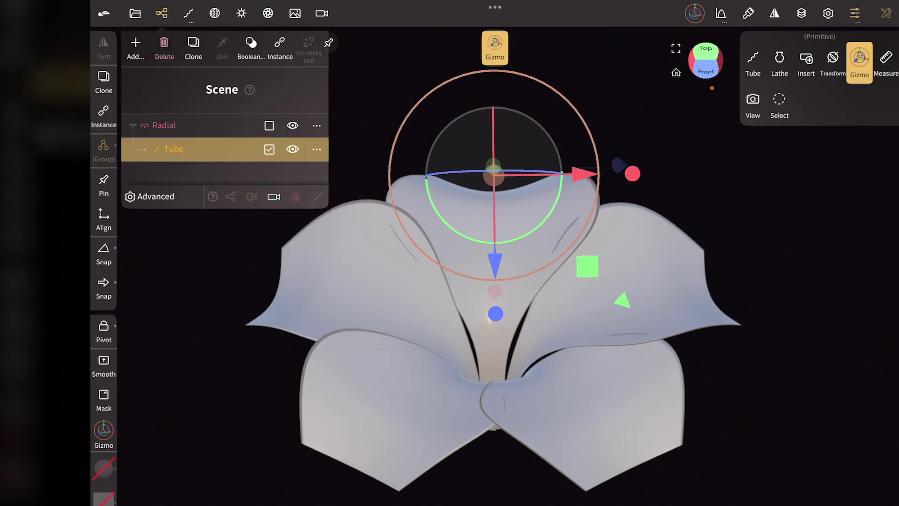
click(216, 126)
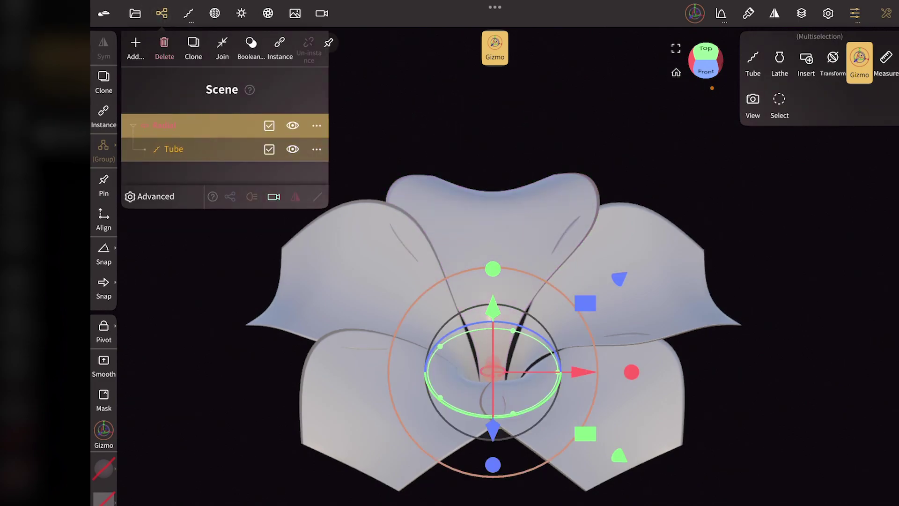
click(269, 149)
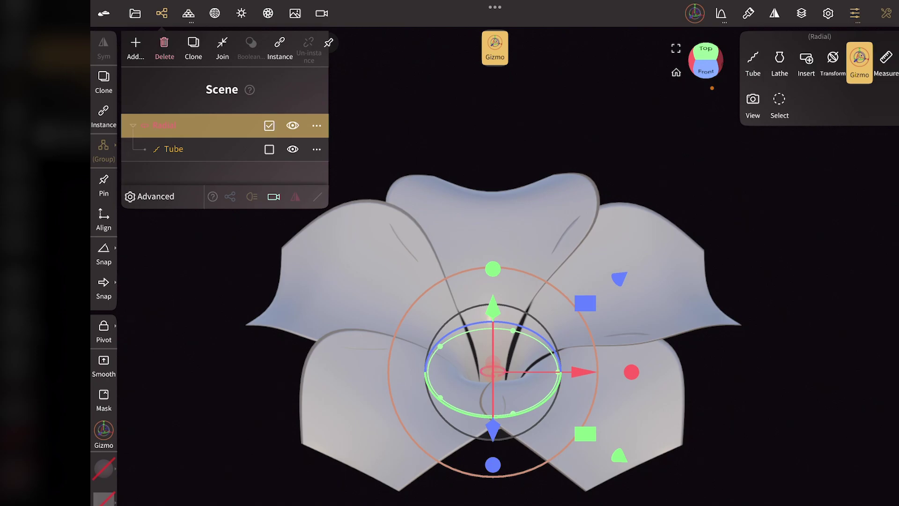
click(165, 47)
click(162, 13)
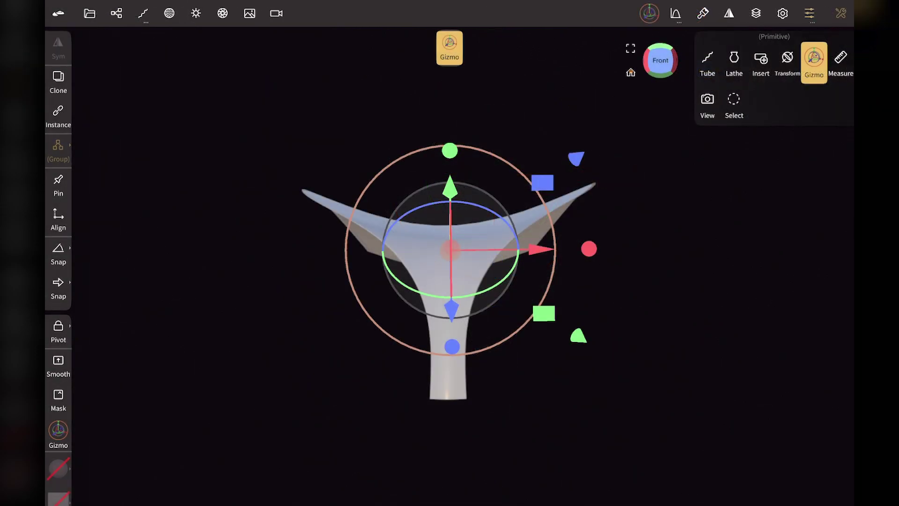
Step: Return to the Gizmo and view the lone petal from the back and above
click(450, 47)
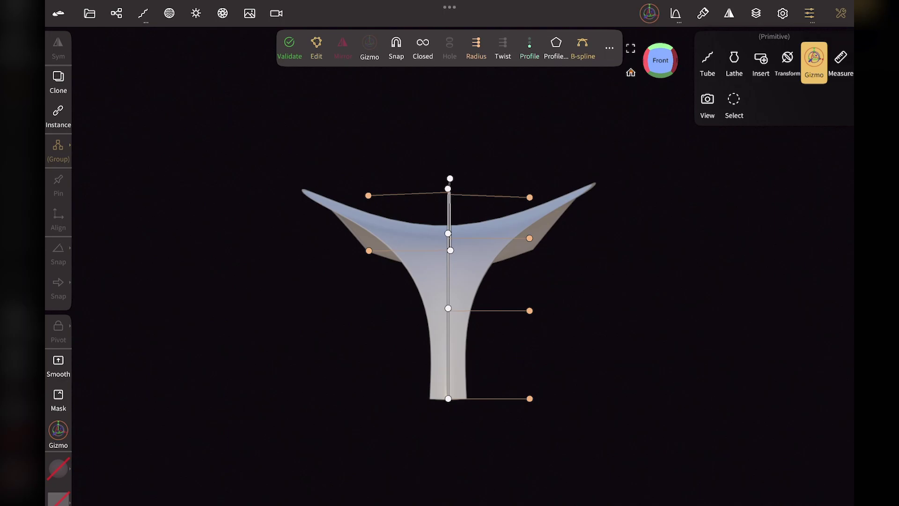
click(290, 47)
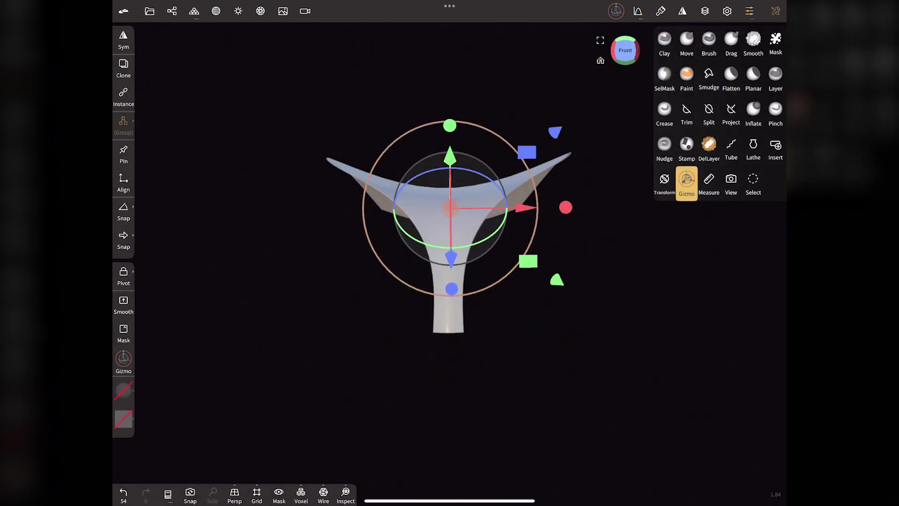
click(660, 60)
mouse_move(625, 51)
mouse_down()
mouse_move(633, 80)
mouse_move(628, 36)
mouse_up()
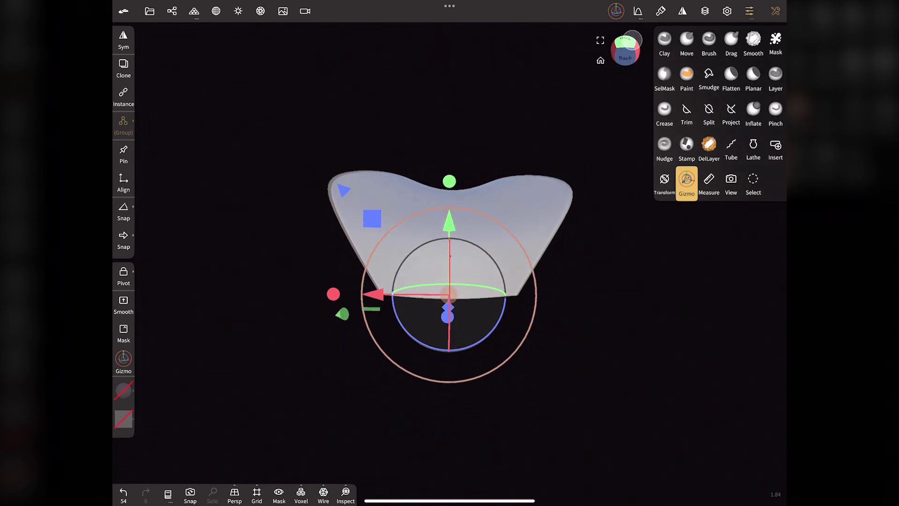
Step: Using the Move brush with mirror on and radius 110, pull the petal's lower corners inward
click(732, 46)
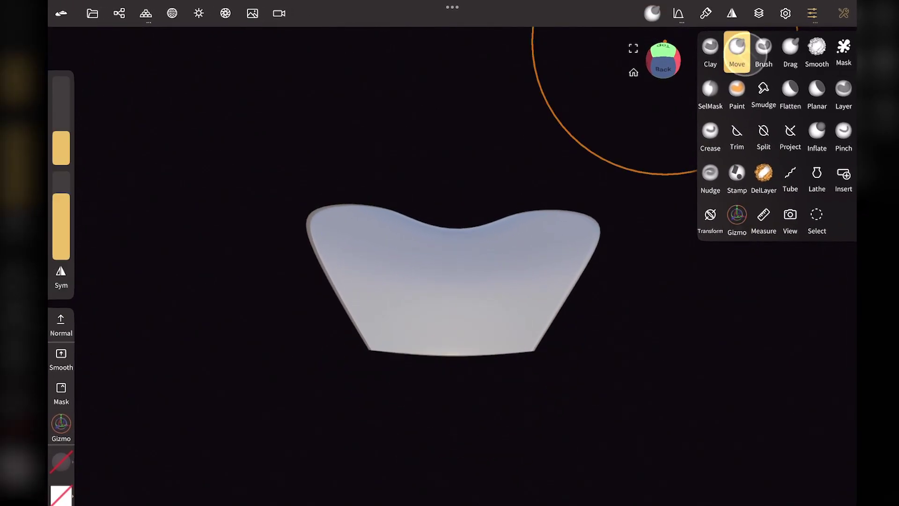
key(ctrl+z)
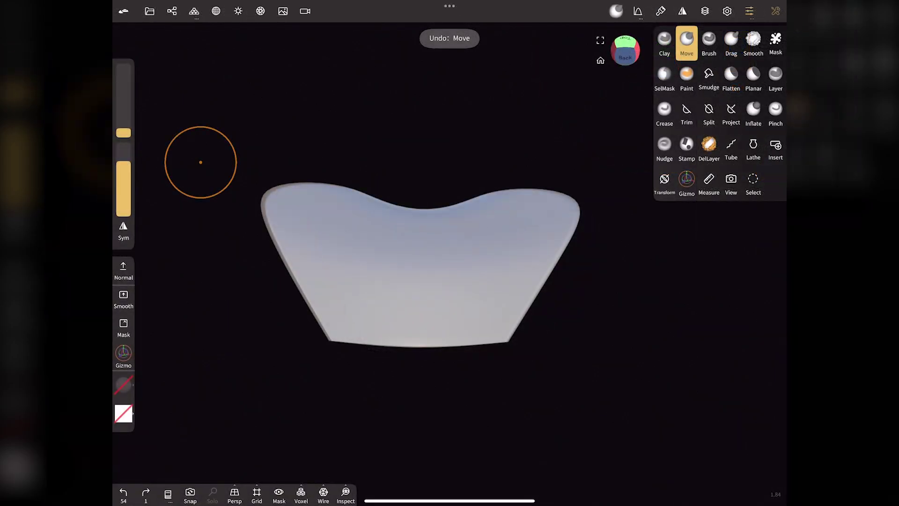
click(123, 231)
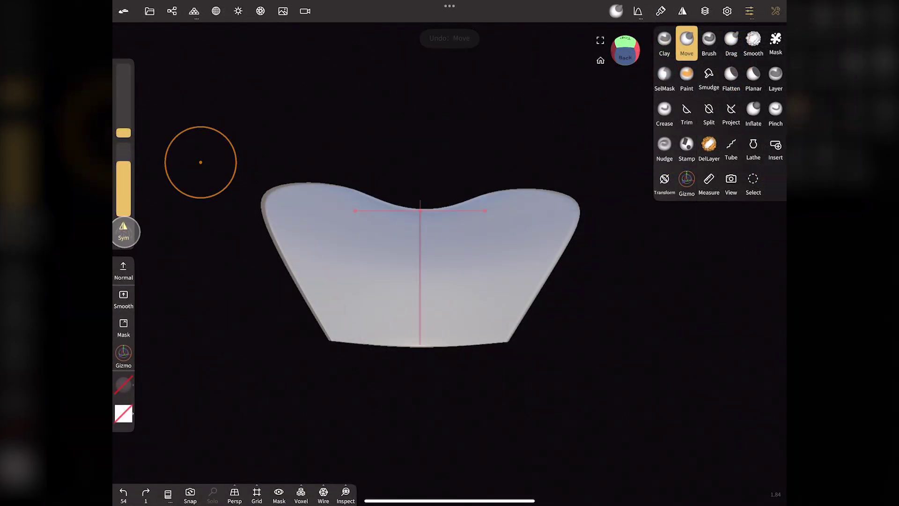
drag(515, 338, 506, 331)
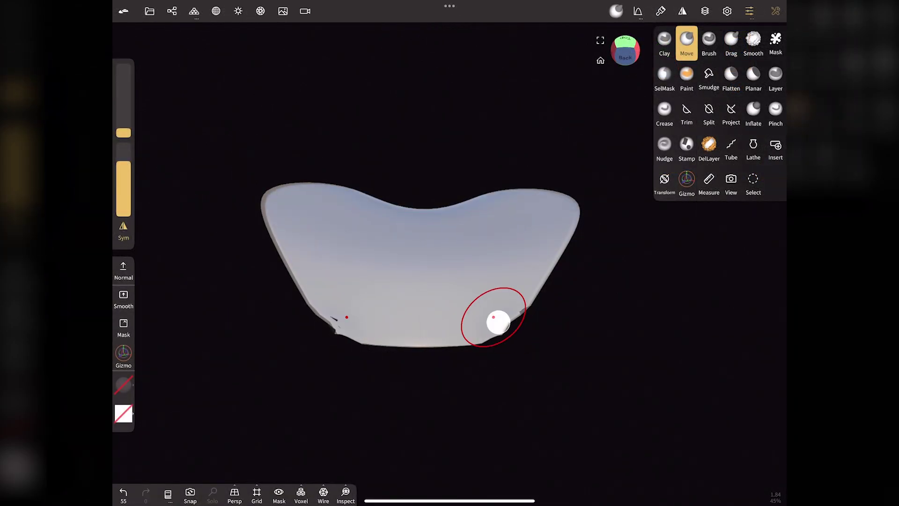
key(ctrl+z)
drag(123, 133, 121, 111)
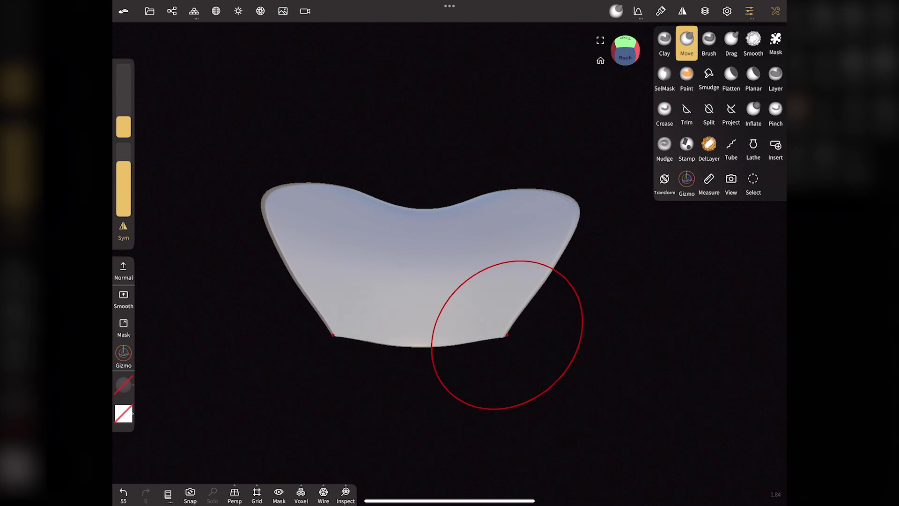
mouse_move(508, 331)
mouse_down()
mouse_move(494, 317)
mouse_move(520, 301)
mouse_move(513, 341)
mouse_move(510, 318)
mouse_up()
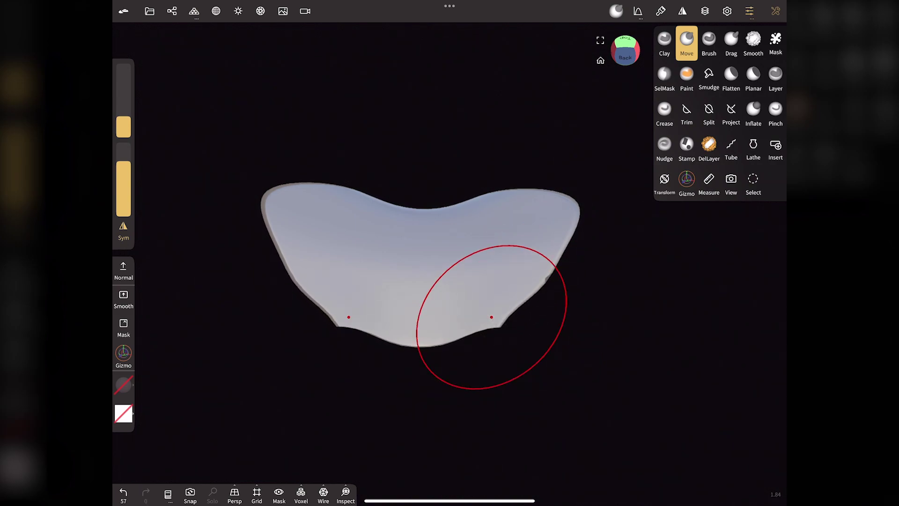
drag(124, 126, 123, 131)
mouse_move(490, 314)
mouse_down()
mouse_move(420, 337)
mouse_move(340, 305)
mouse_up()
Step: Smooth the petal's lower edges and pull its bottom edge slightly upward
drag(196, 178, 191, 169)
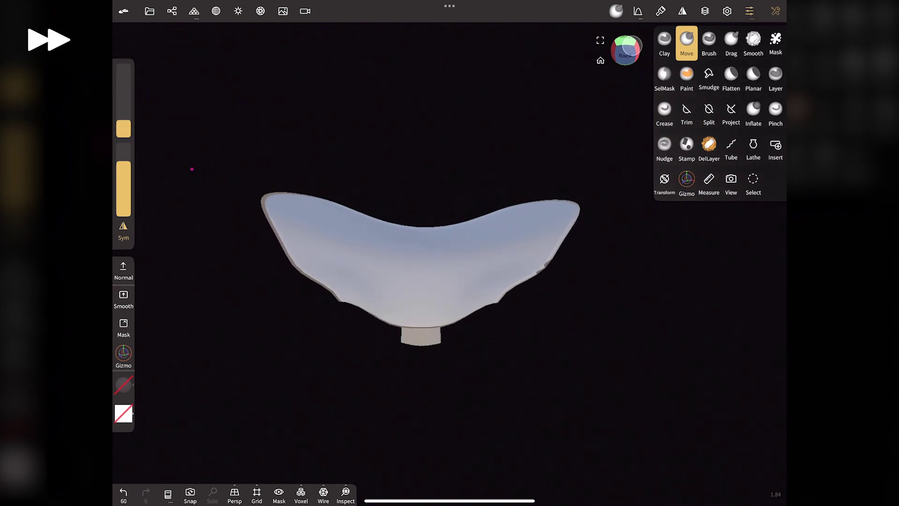
click(753, 42)
mouse_move(502, 290)
mouse_down()
mouse_move(489, 302)
mouse_move(532, 257)
mouse_up()
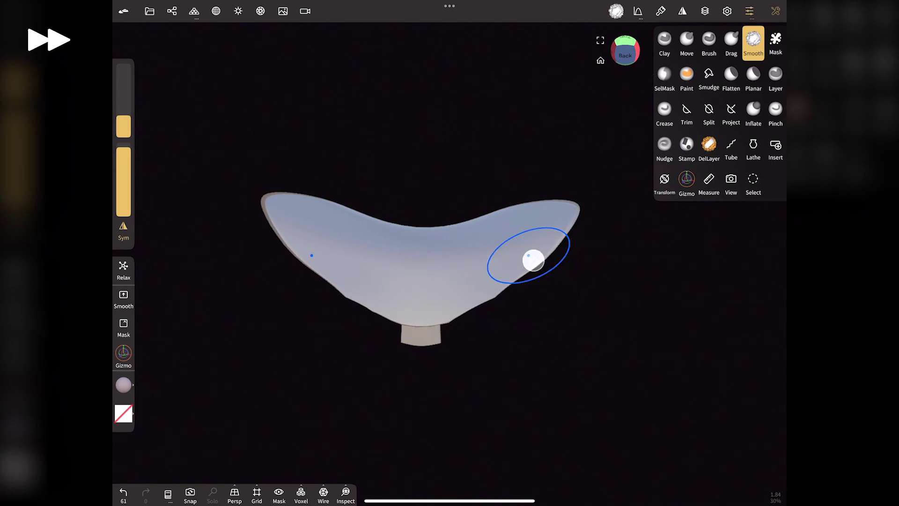
click(687, 42)
drag(420, 323, 420, 312)
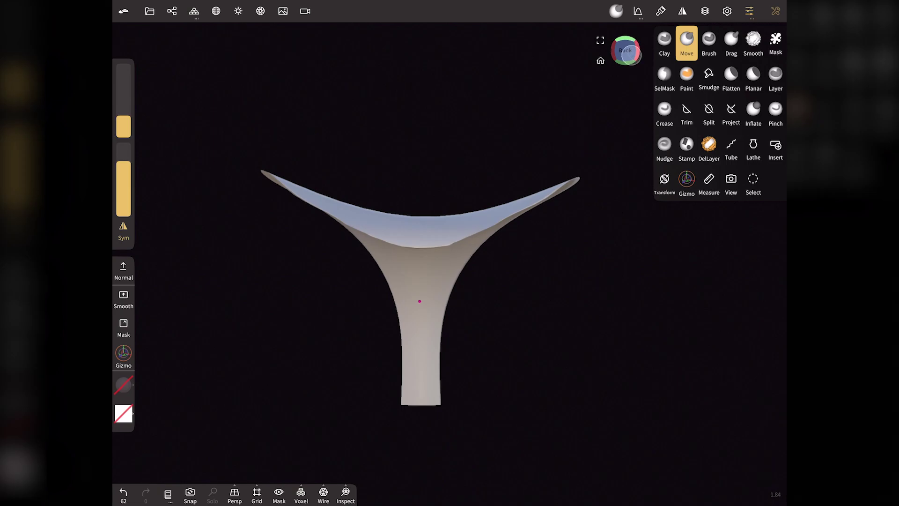
drag(626, 50, 636, 85)
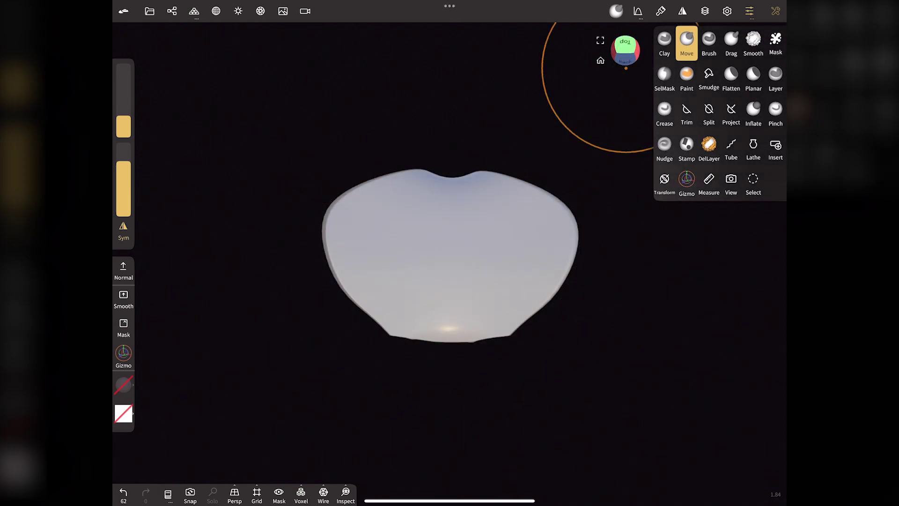
Step: Show the wireframe and Multires-subdivide the petal to about 318k vertices
click(324, 493)
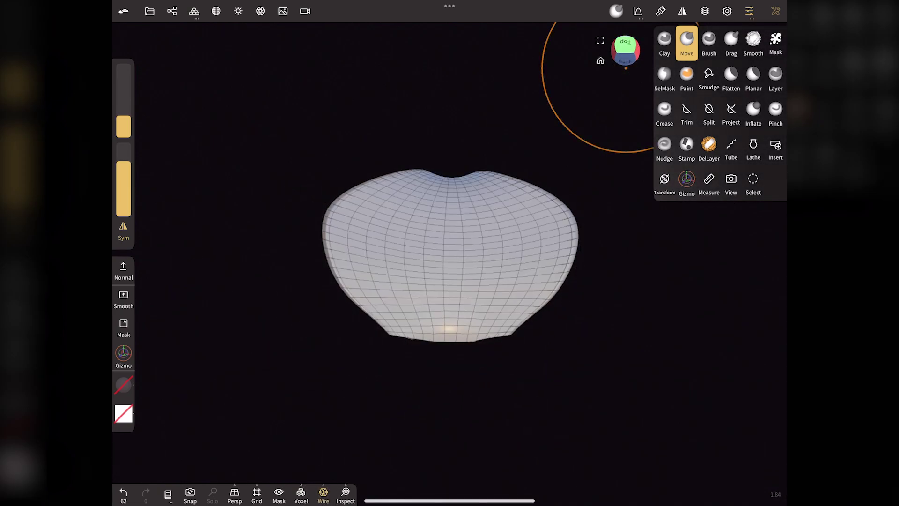
click(194, 11)
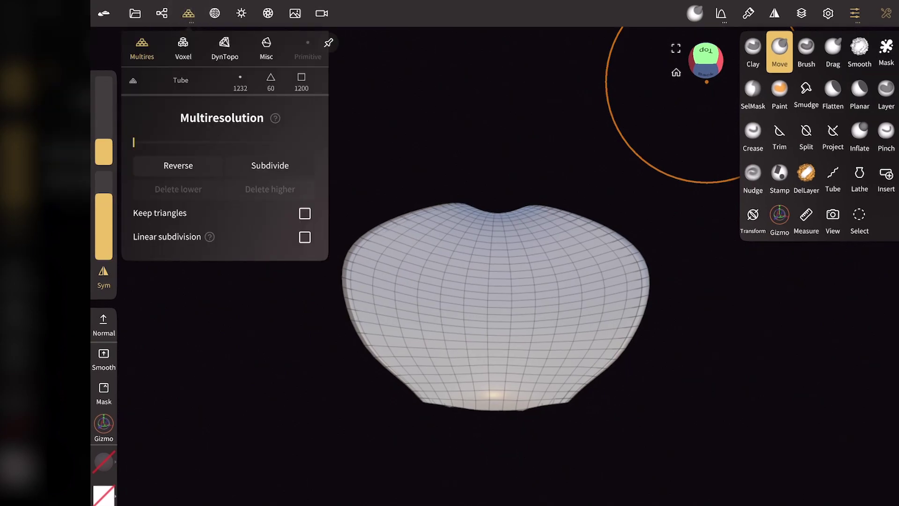
click(261, 165)
click(261, 165)
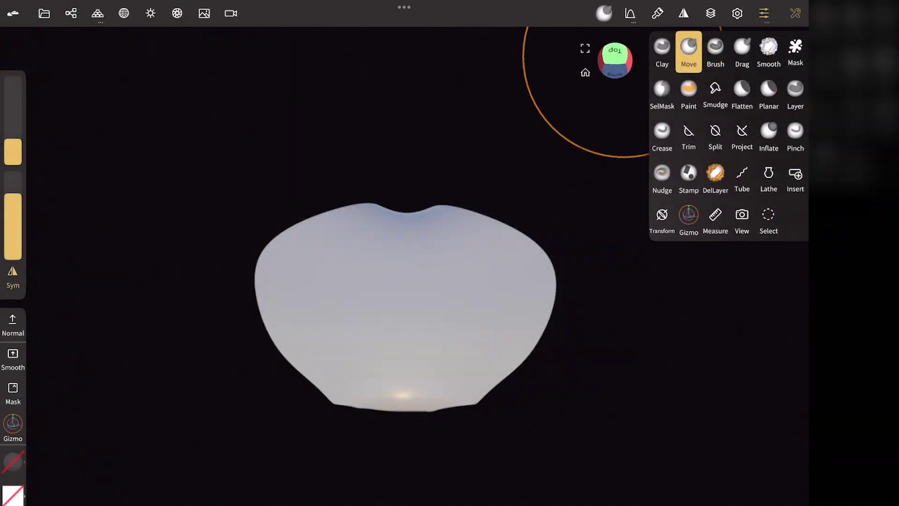
click(796, 93)
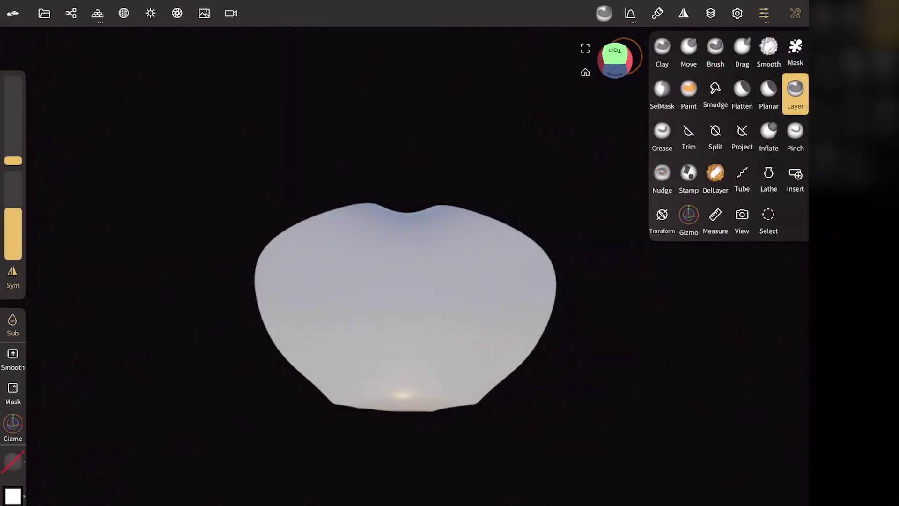
Step: Set the Layer brush falloff to the narrow, sharply peaked in-pow4 preset
click(631, 14)
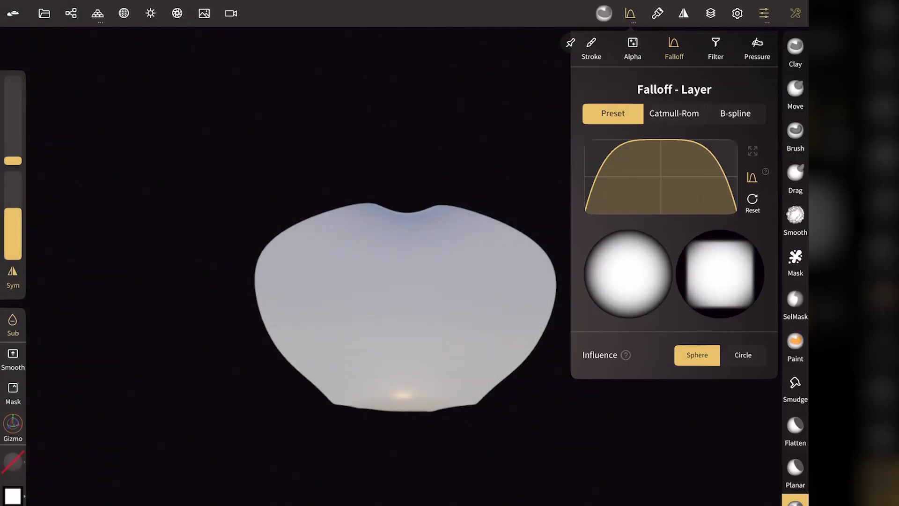
click(592, 50)
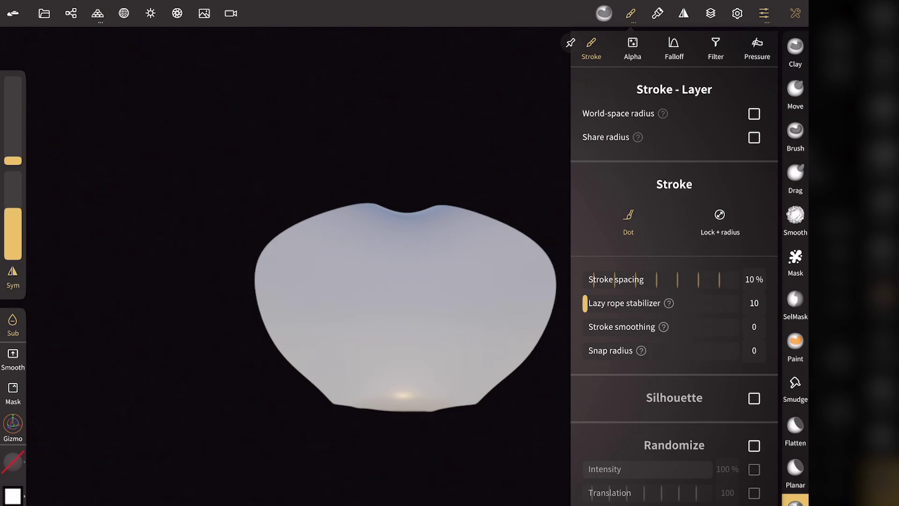
click(633, 48)
click(674, 51)
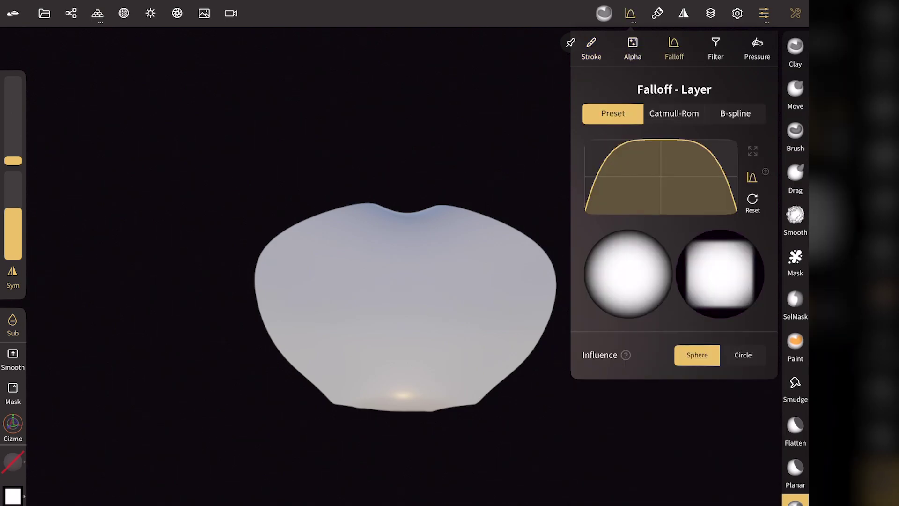
click(661, 176)
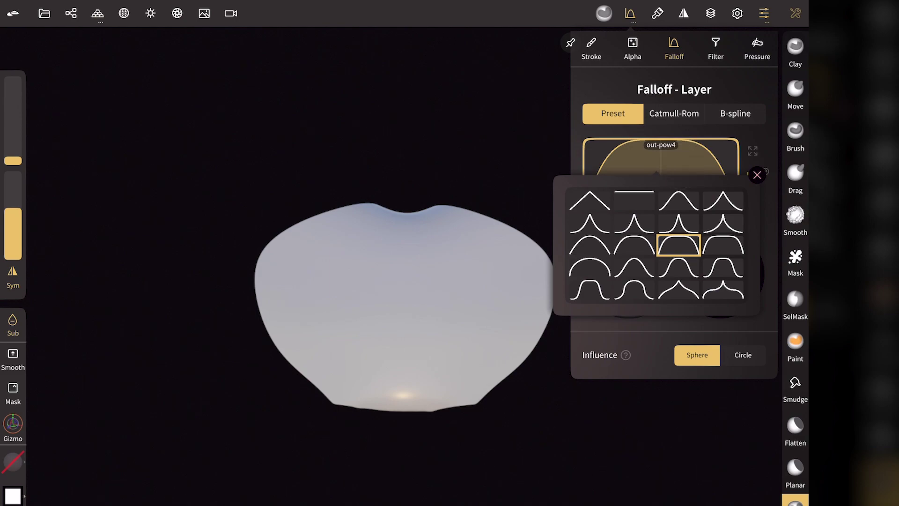
click(634, 223)
click(758, 175)
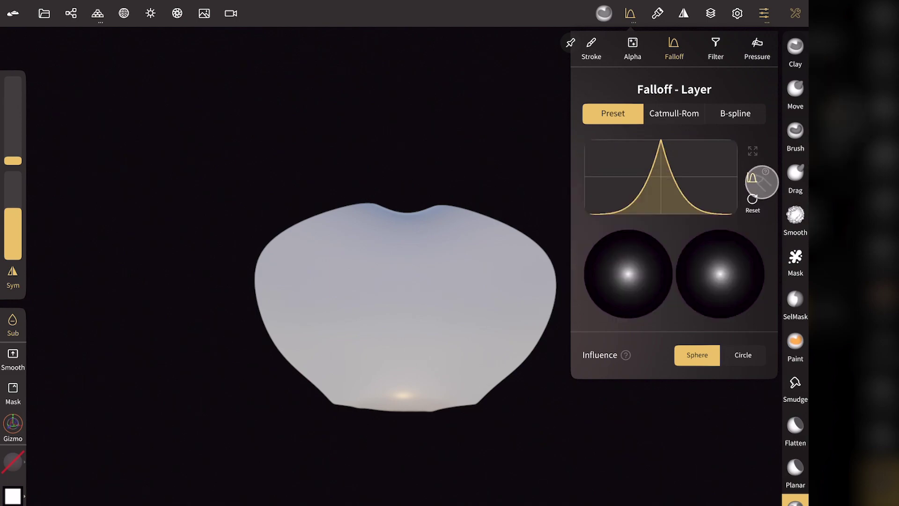
click(715, 50)
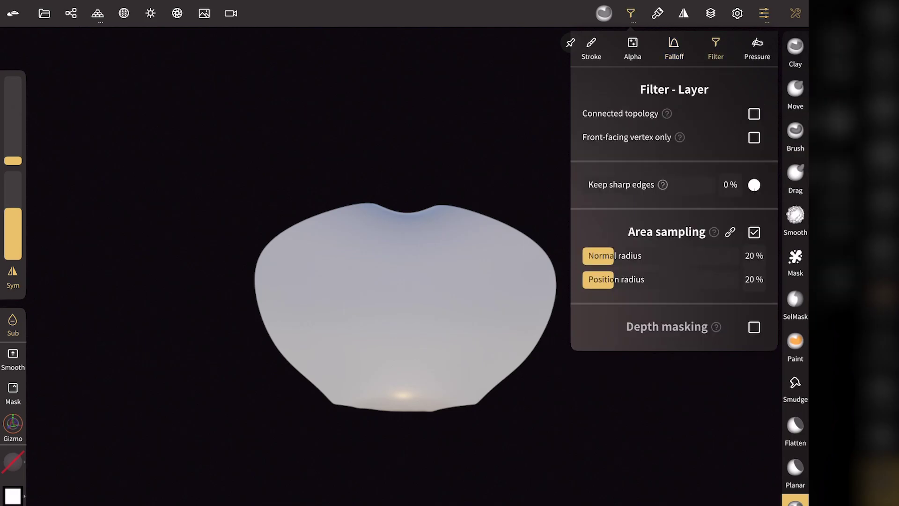
click(795, 500)
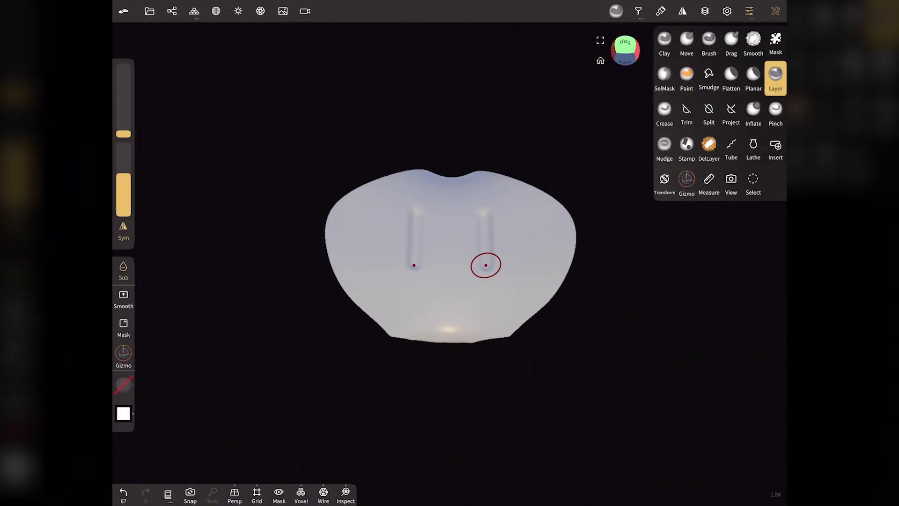
Step: Try and undo test grooves, tune the Layer brush radius, and snap to Top view
drag(485, 265, 493, 347)
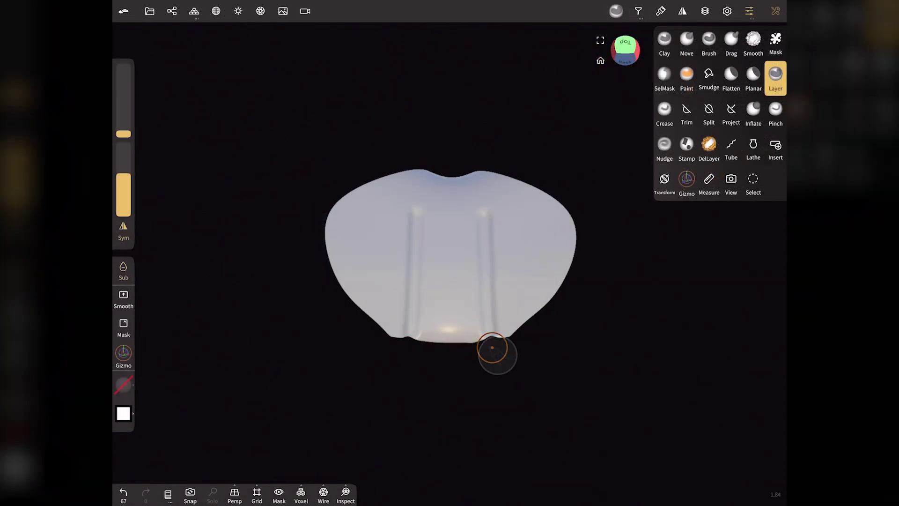
key(ctrl+z)
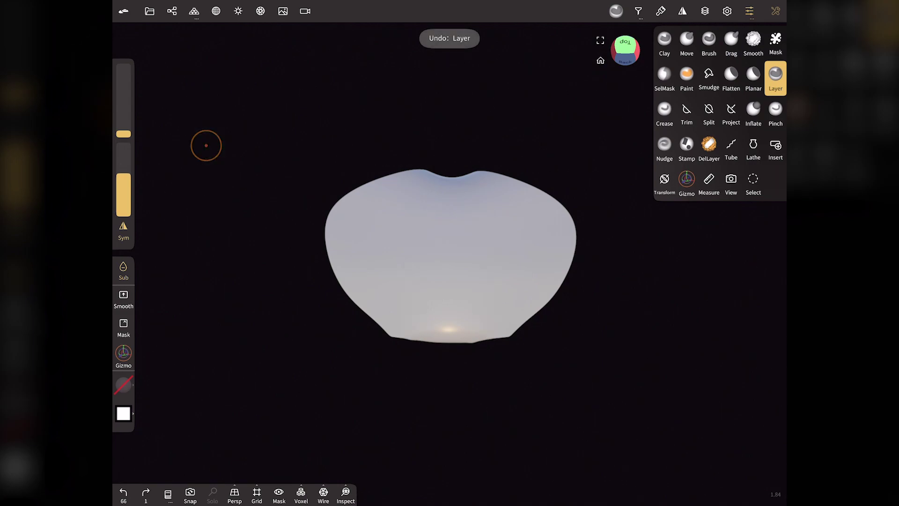
drag(124, 134, 123, 101)
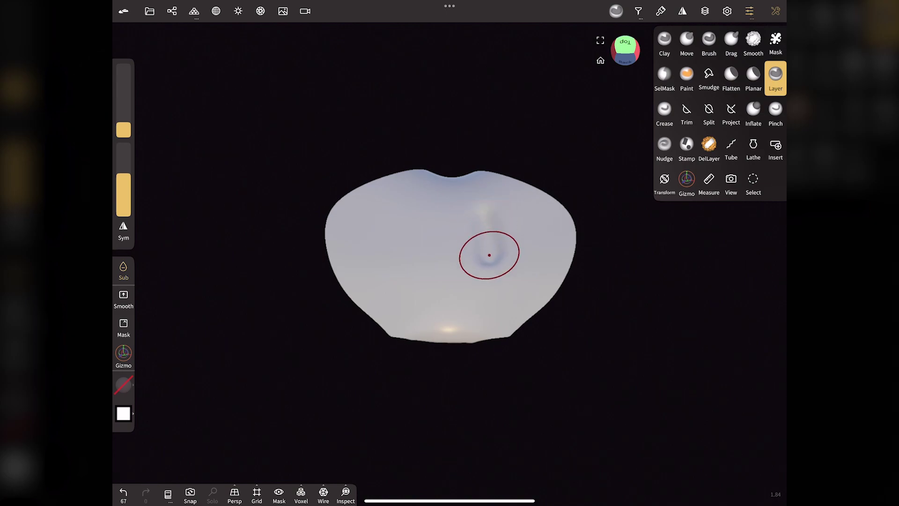
drag(489, 255, 501, 373)
click(626, 43)
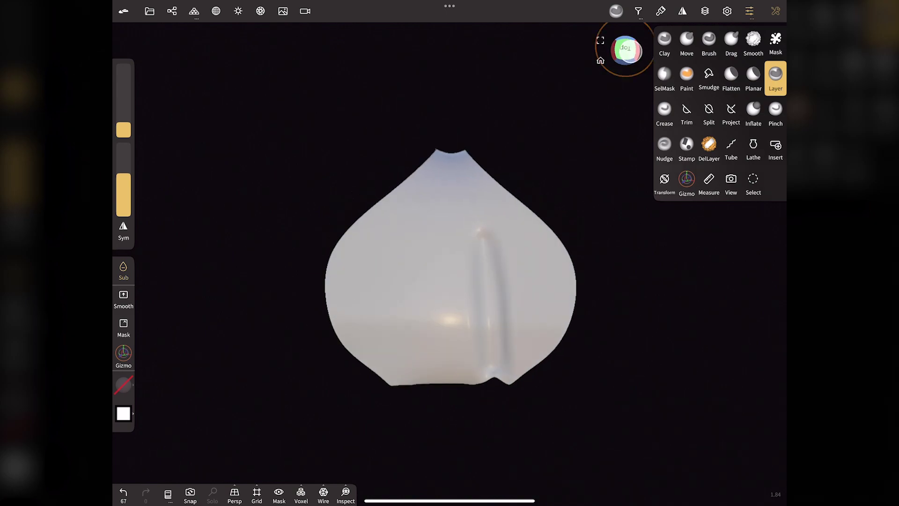
click(205, 213)
drag(123, 129, 123, 133)
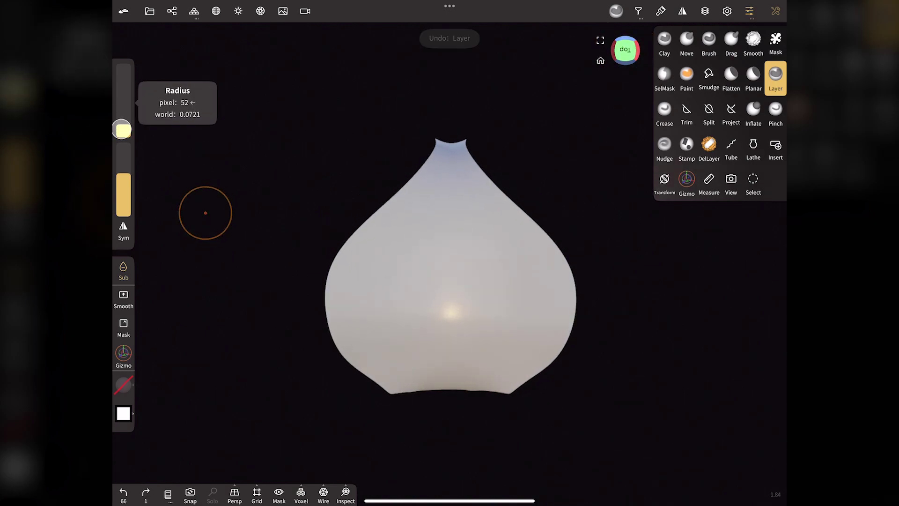
Step: Carve seven fanning vein strokes from the petal's narrow tip to its wide edge
drag(478, 229, 500, 423)
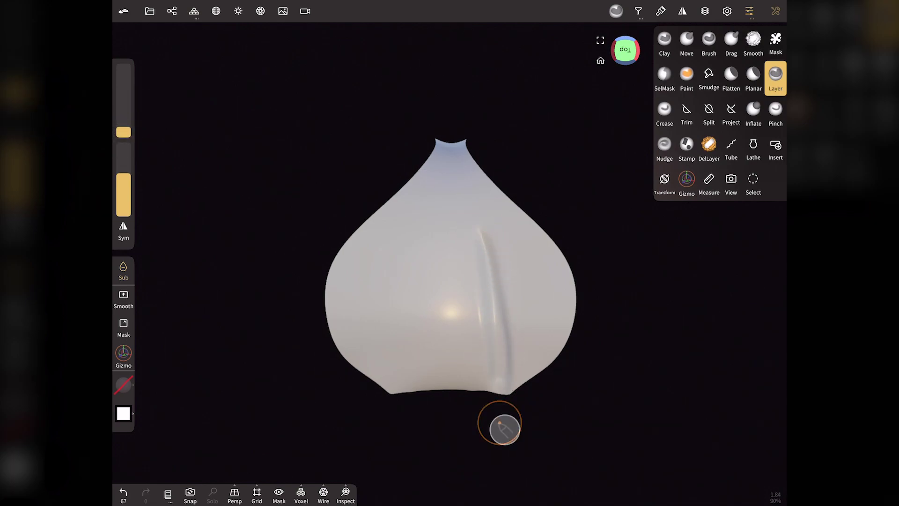
drag(523, 266, 568, 406)
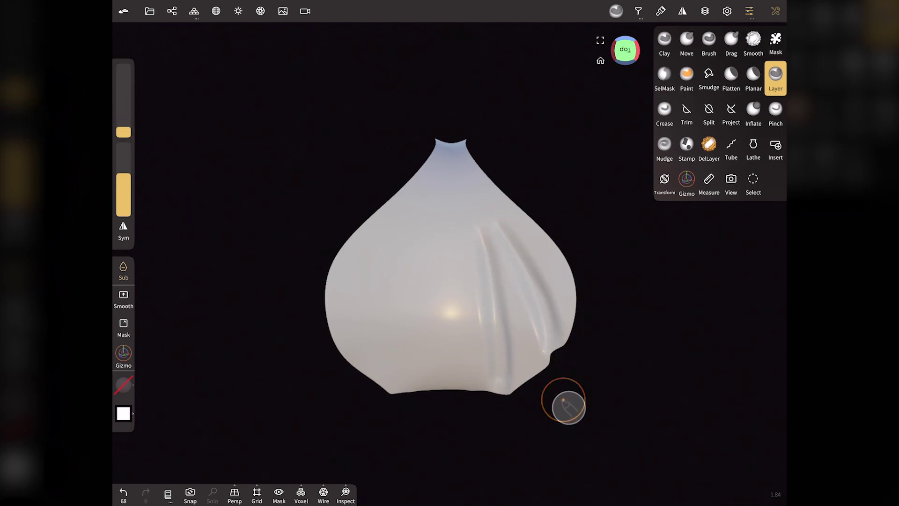
drag(452, 229, 451, 444)
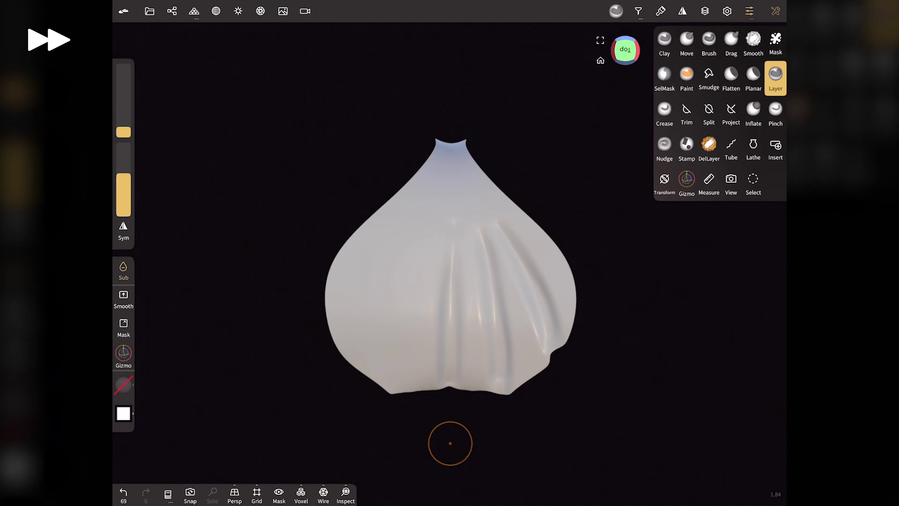
drag(431, 227, 386, 427)
drag(411, 223, 331, 407)
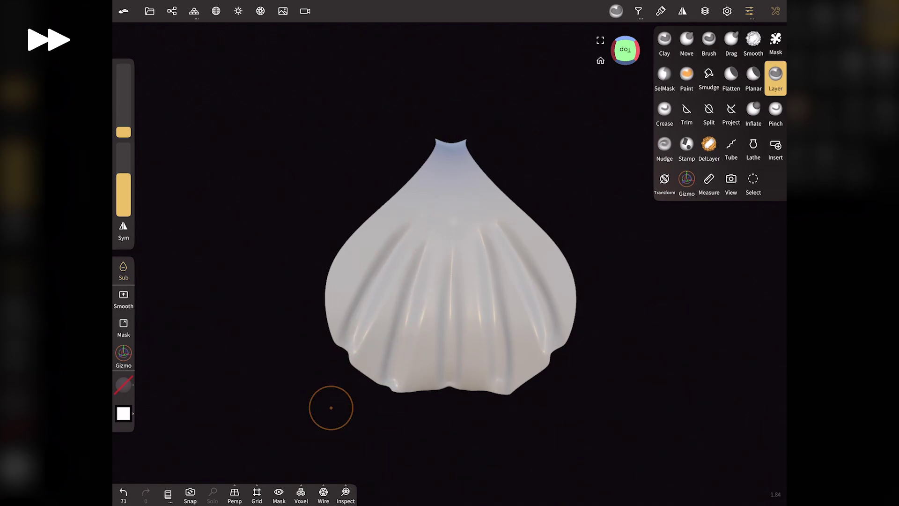
drag(392, 216, 295, 339)
drag(520, 220, 595, 349)
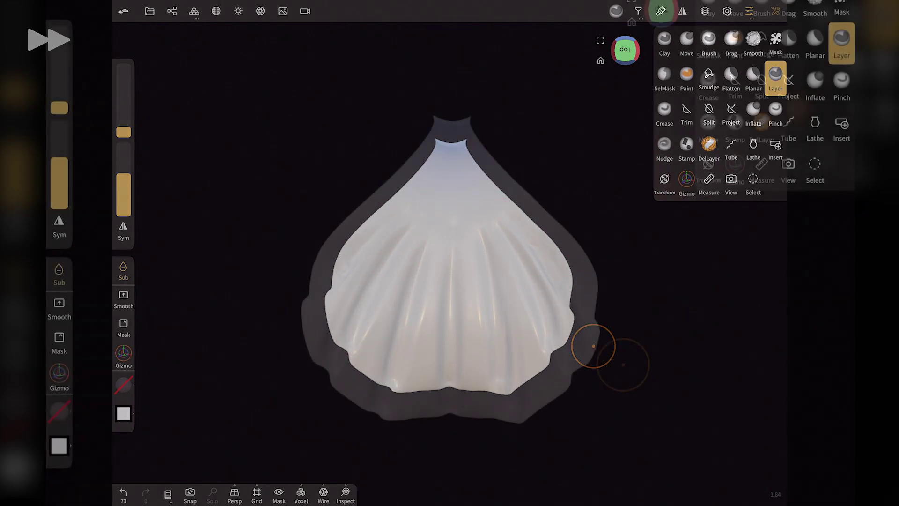
drag(139, 148, 138, 70)
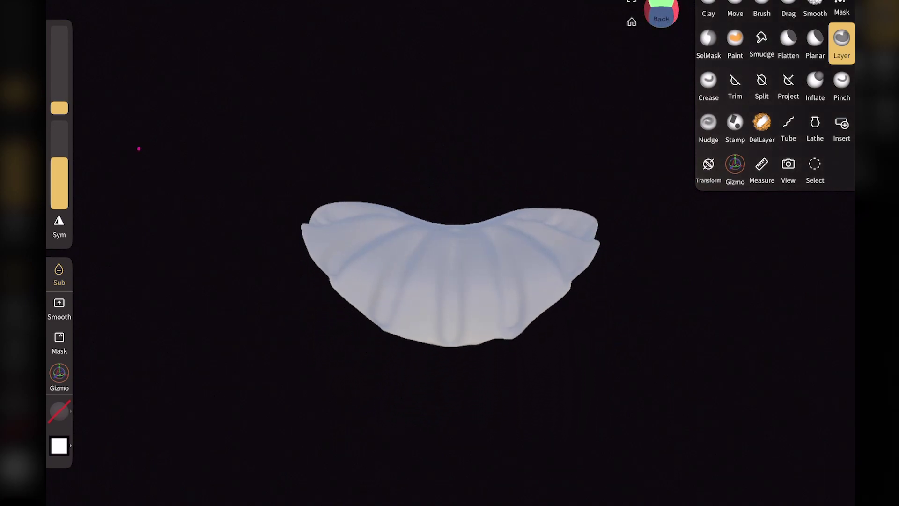
drag(328, 375, 468, 356)
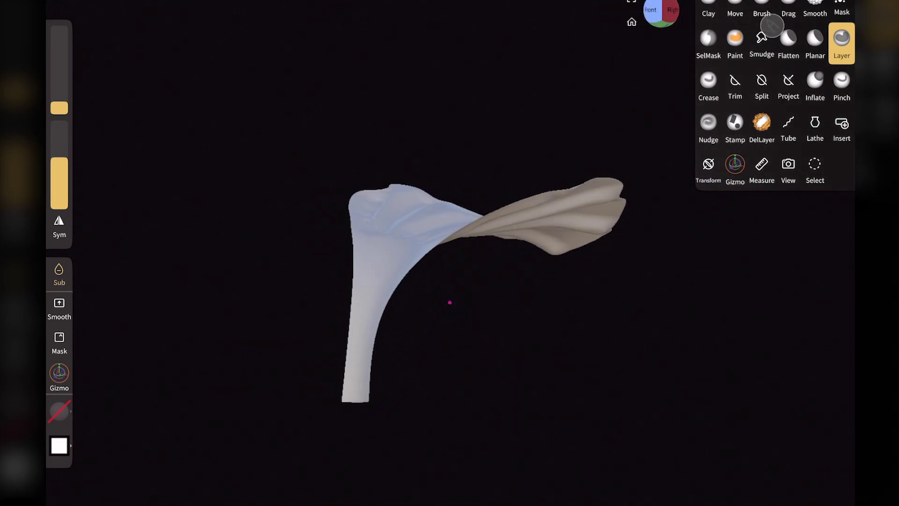
mouse_move(760, 26)
mouse_down()
mouse_move(671, 31)
mouse_move(667, 45)
mouse_up()
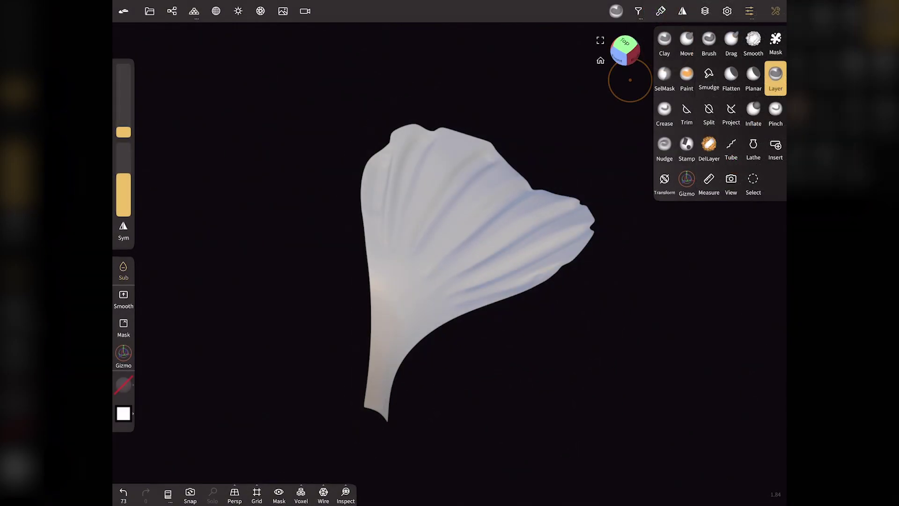
Step: Switch to the Move brush with a smaller radius and zoom in on the petal
click(625, 51)
drag(626, 50, 623, 52)
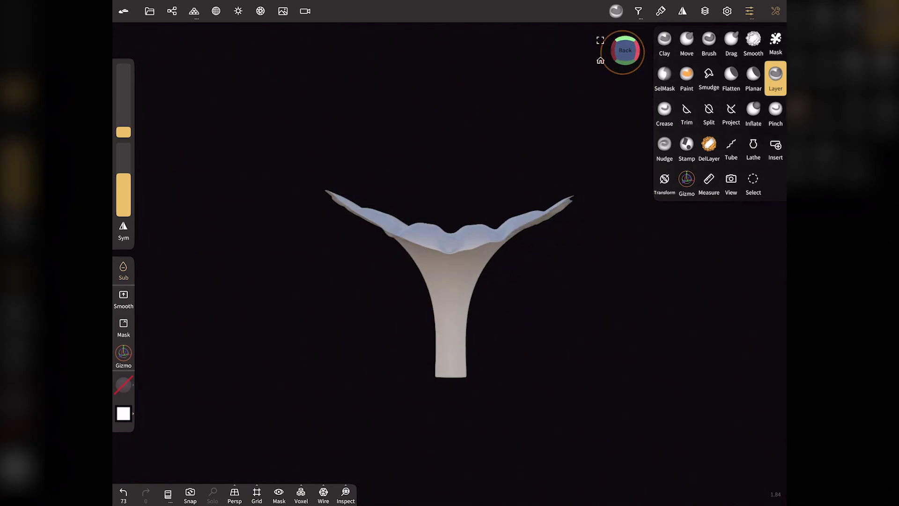
click(687, 44)
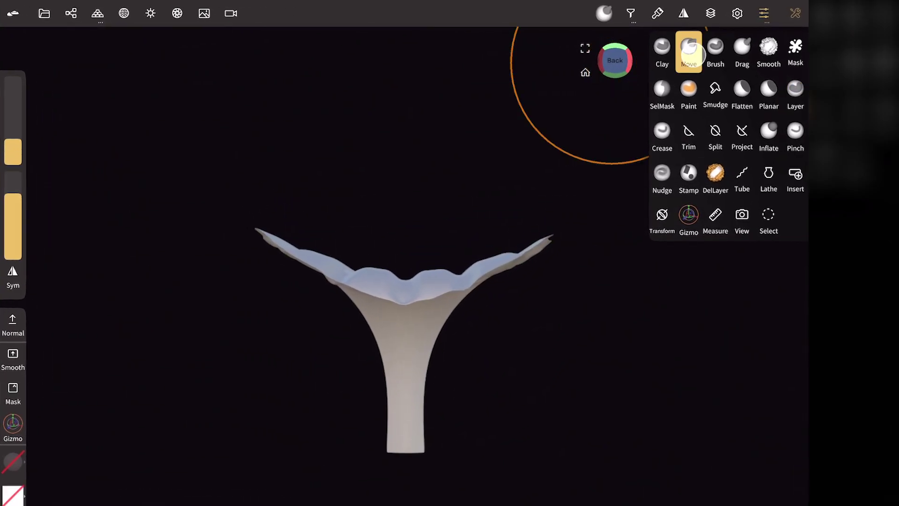
drag(58, 140, 57, 164)
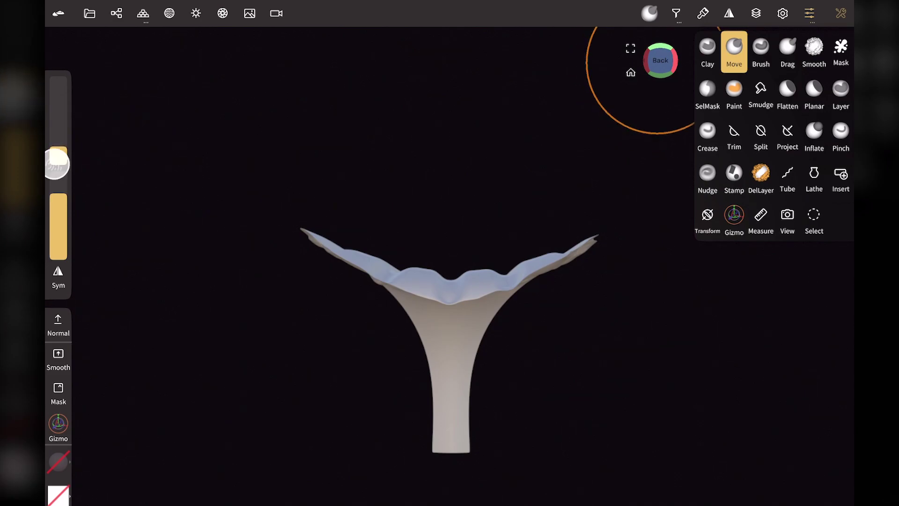
scroll(286, 243, up, 5)
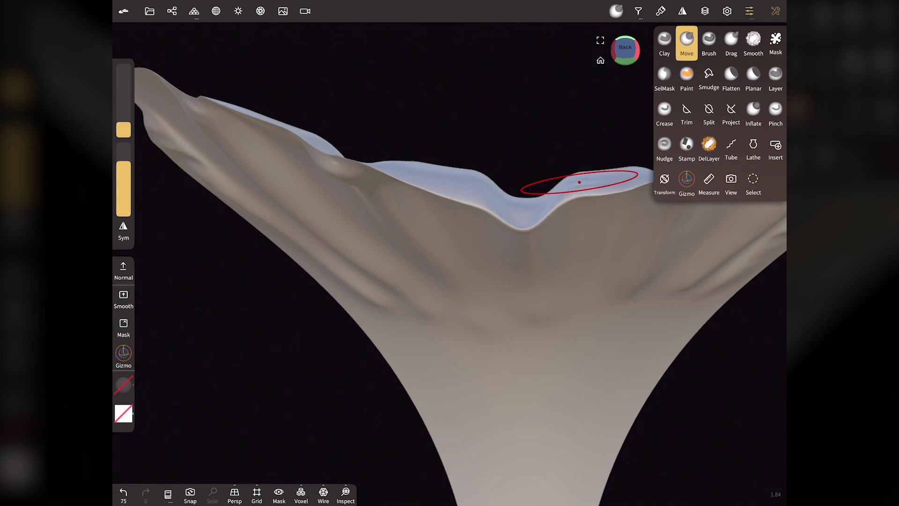
Step: Pull the petal rim into wavy ruffles from several orbit angles
drag(579, 183, 588, 188)
drag(467, 198, 480, 184)
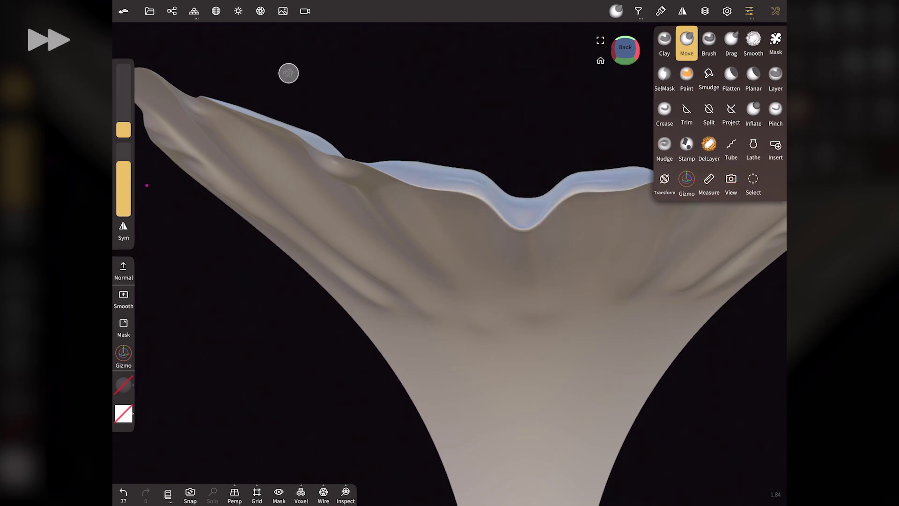
mouse_move(288, 73)
mouse_down()
mouse_move(245, 301)
mouse_move(623, 60)
mouse_up()
mouse_move(604, 295)
mouse_down()
mouse_move(549, 254)
mouse_move(526, 286)
mouse_move(618, 52)
mouse_up()
mouse_move(435, 291)
mouse_down()
mouse_move(384, 326)
mouse_move(623, 65)
mouse_up()
mouse_move(514, 361)
mouse_down()
mouse_move(566, 392)
mouse_move(468, 345)
mouse_move(402, 343)
mouse_move(356, 321)
mouse_up()
mouse_move(626, 51)
mouse_down()
mouse_move(633, 54)
mouse_move(623, 70)
mouse_up()
drag(478, 302, 395, 275)
drag(396, 328, 442, 305)
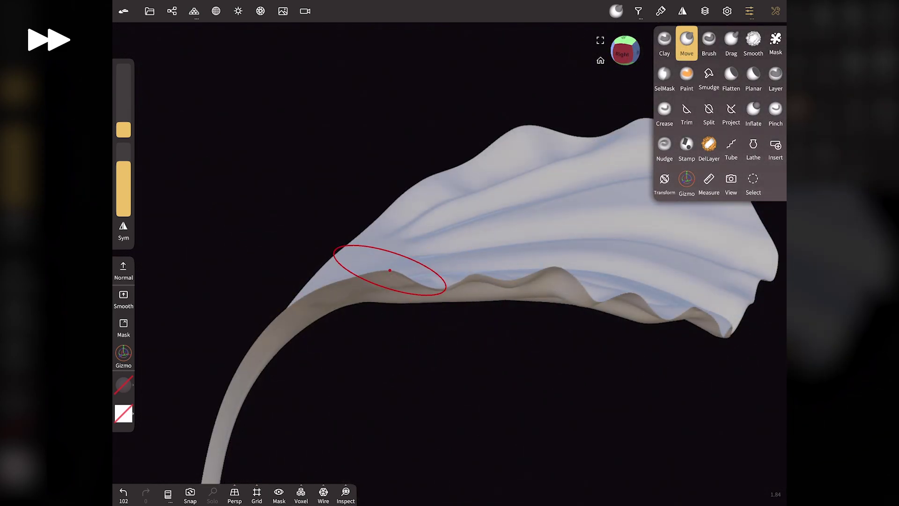
mouse_move(626, 51)
mouse_down()
mouse_move(628, 91)
mouse_move(627, 47)
mouse_up()
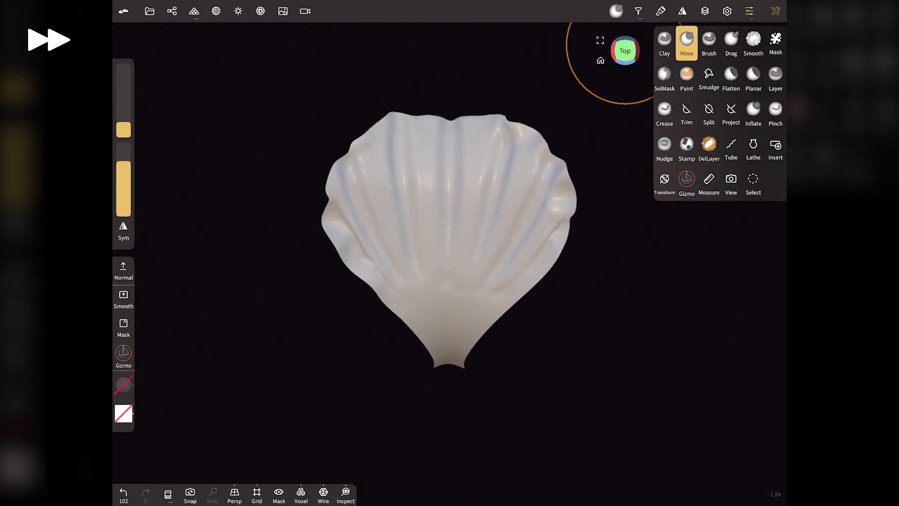
Step: Pull the petal's top edge into waves and stretch its narrow base longer
drag(453, 112, 452, 106)
drag(501, 133, 502, 127)
drag(403, 131, 400, 125)
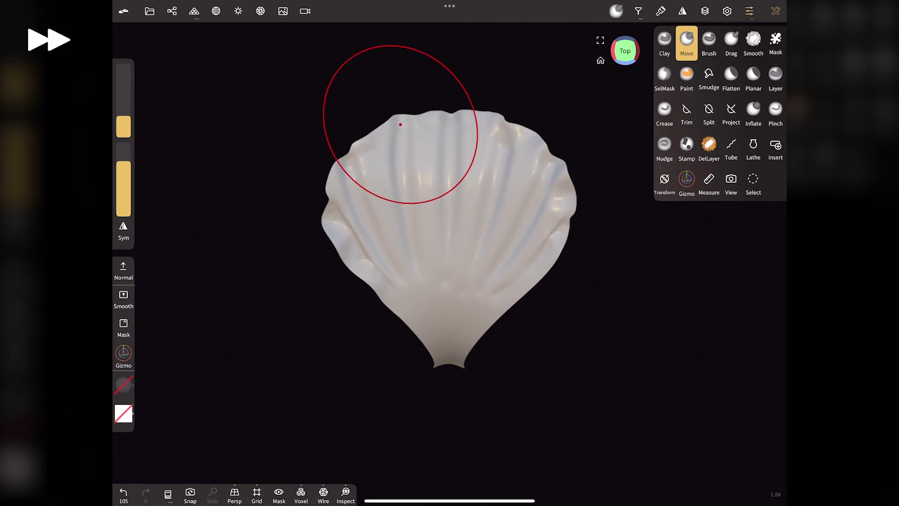
drag(504, 125, 451, 118)
drag(450, 253, 450, 274)
drag(614, 70, 612, 31)
Step: Smooth the wrinkles on the petal's lower stem area with the Smooth brush
click(753, 40)
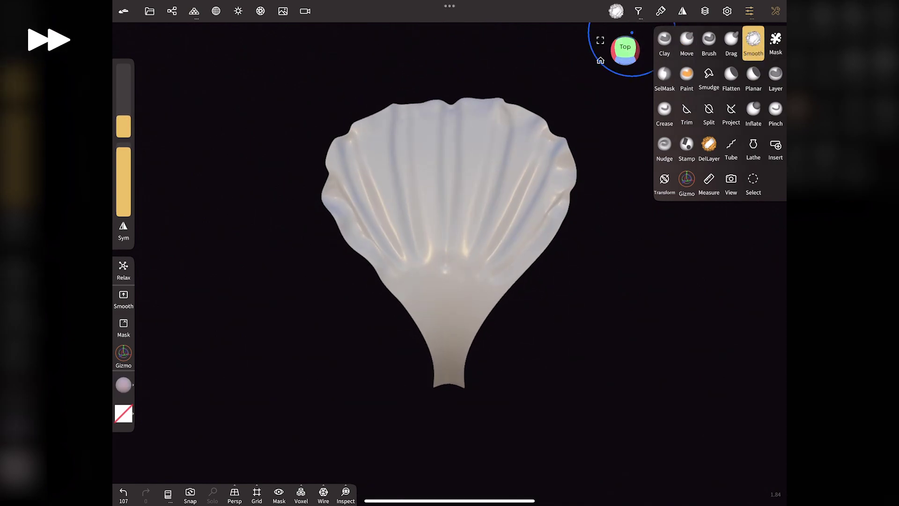
mouse_move(406, 274)
mouse_down()
mouse_move(492, 277)
mouse_move(446, 255)
mouse_move(439, 342)
mouse_up()
drag(627, 47, 639, 41)
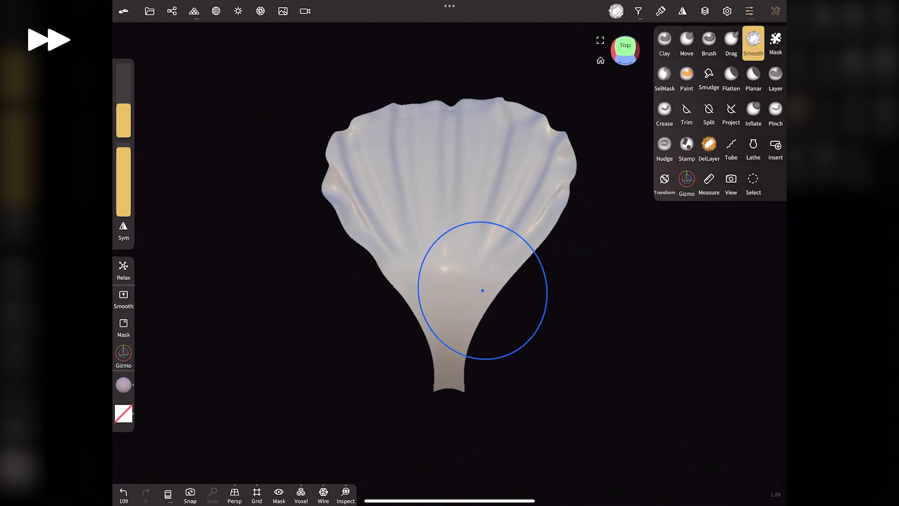
drag(482, 289, 446, 288)
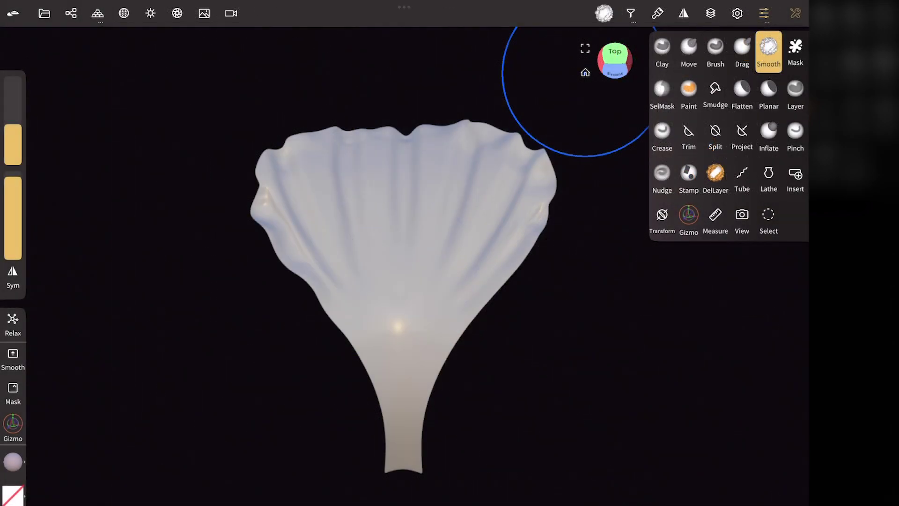
Step: Carve vein lines upward from the base with the Crease brush in Sub mode, undoing bad strokes
click(662, 136)
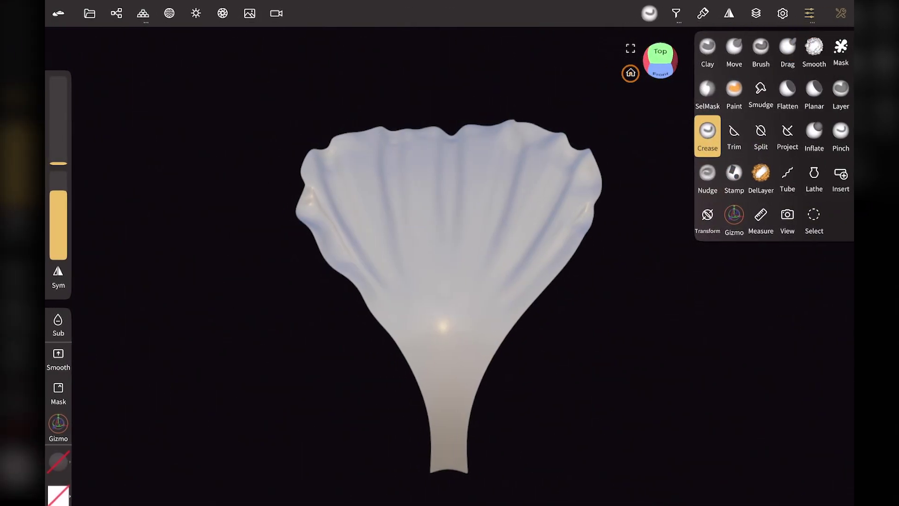
click(58, 322)
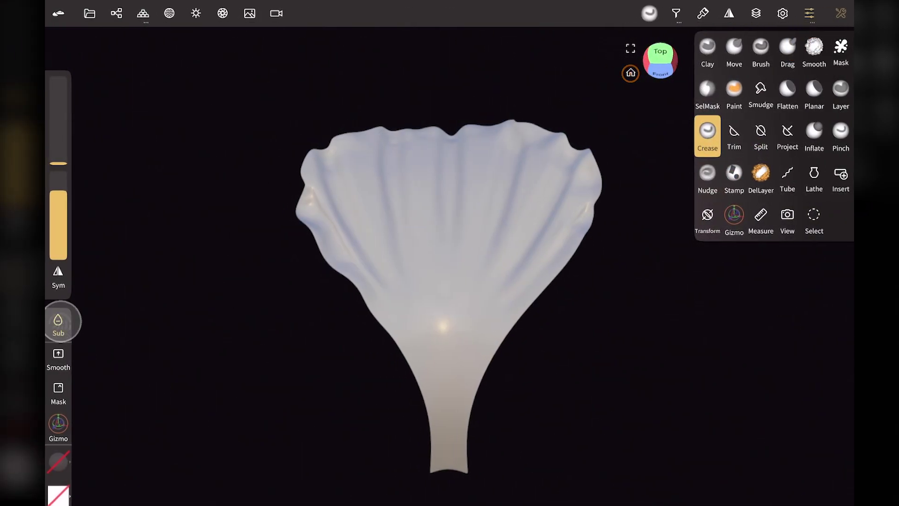
click(198, 213)
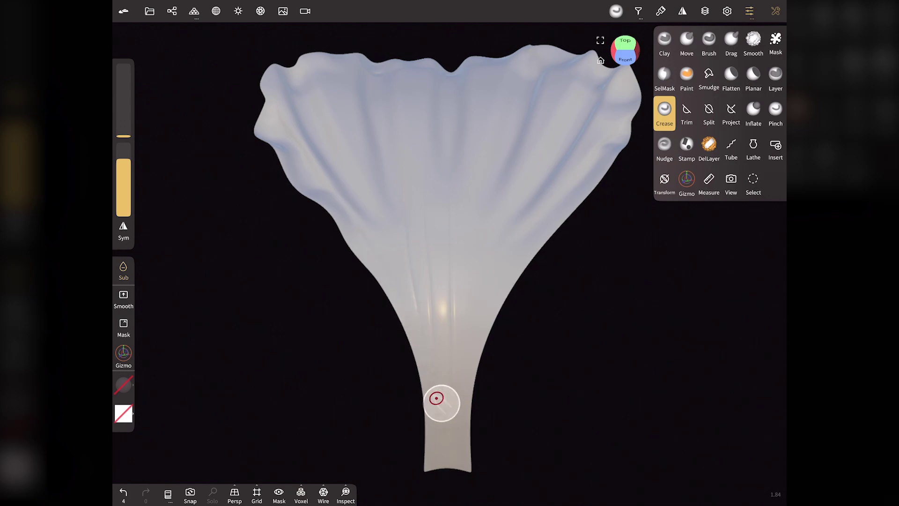
click(191, 164)
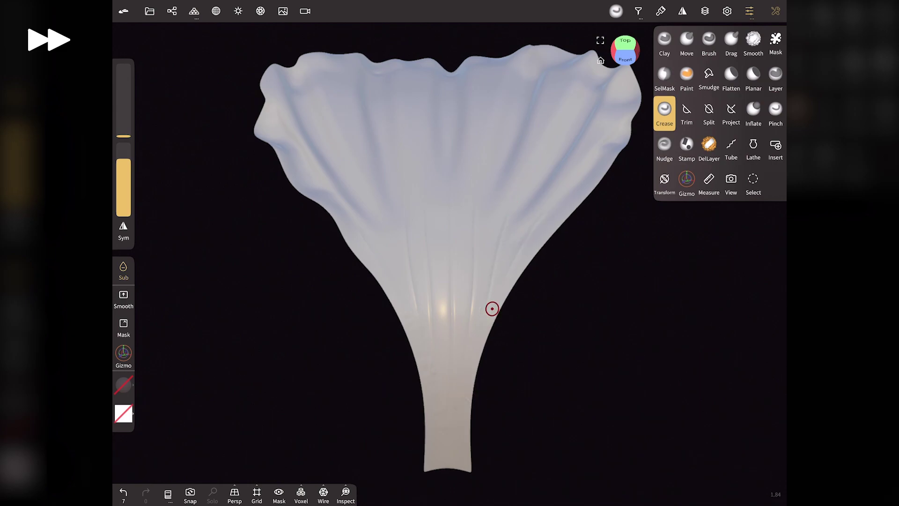
click(185, 171)
click(177, 161)
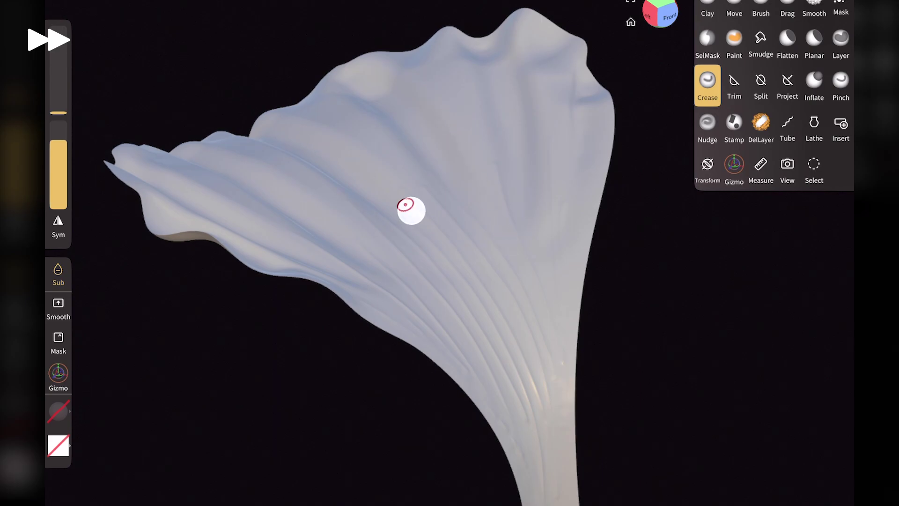
Step: Return to smoothing the petal's stem end and orbit to check the petal
click(366, 242)
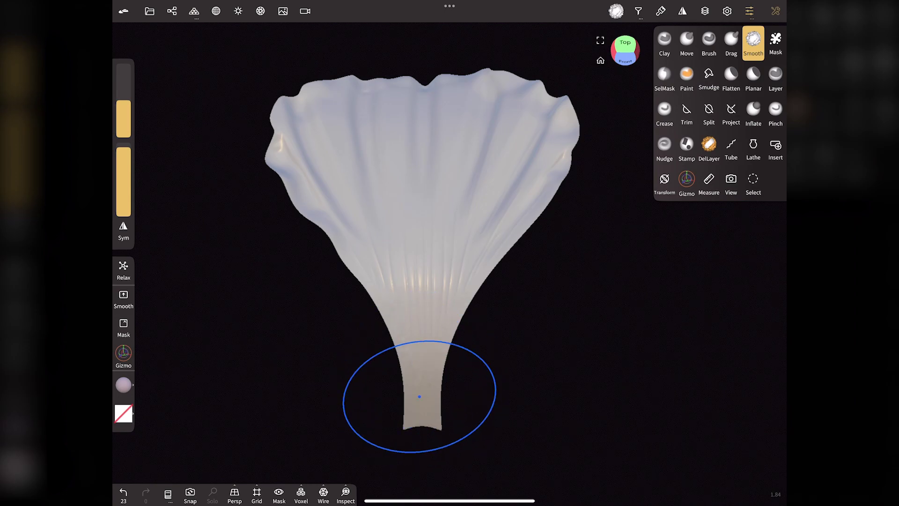
click(415, 474)
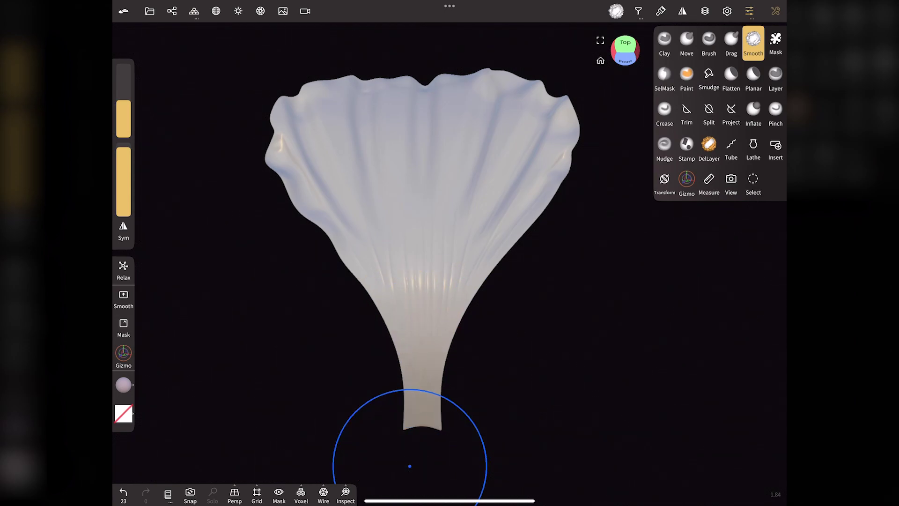
mouse_move(625, 49)
mouse_down()
mouse_move(633, 75)
mouse_move(630, 60)
mouse_up()
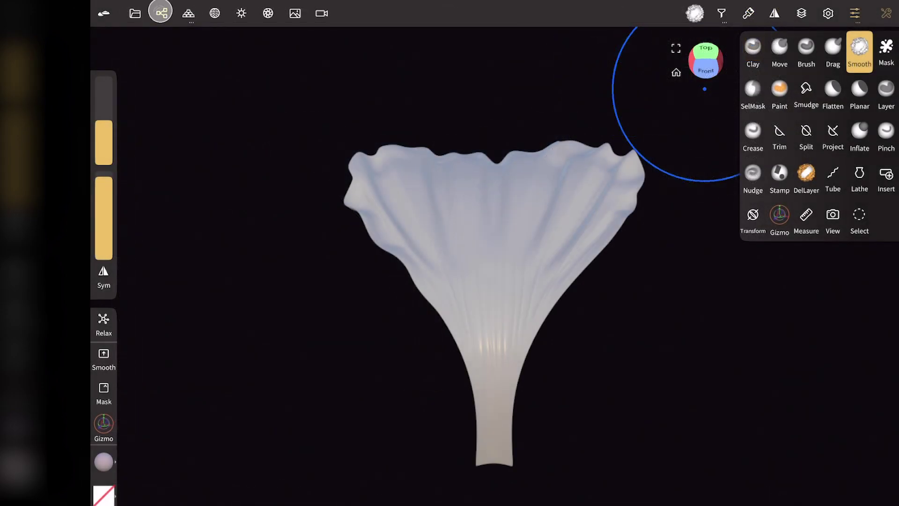
Step: Add a Radial repeater with Radial Y set to 5 petals around the flower
click(161, 12)
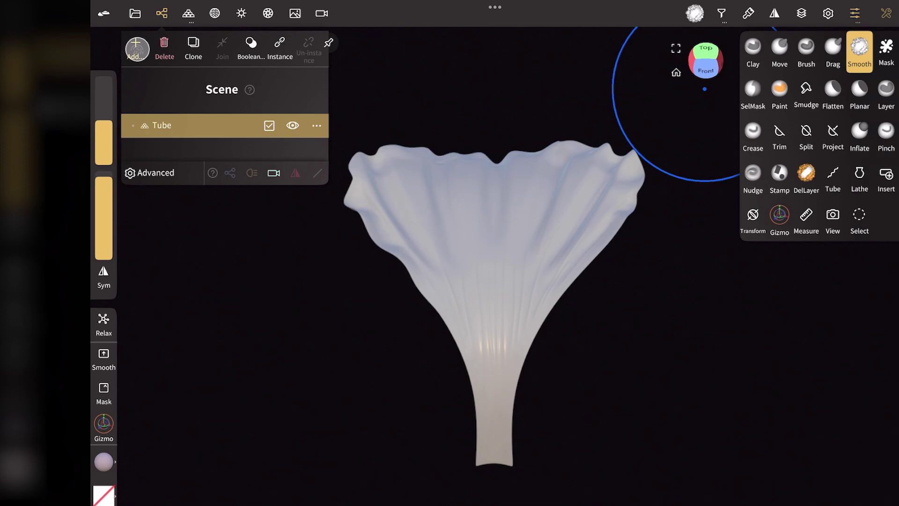
click(136, 48)
click(255, 376)
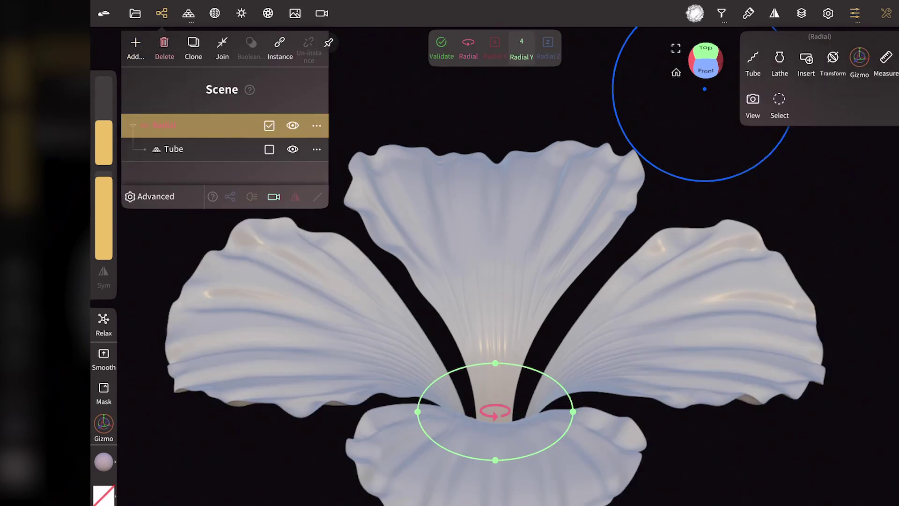
drag(531, 51, 535, 48)
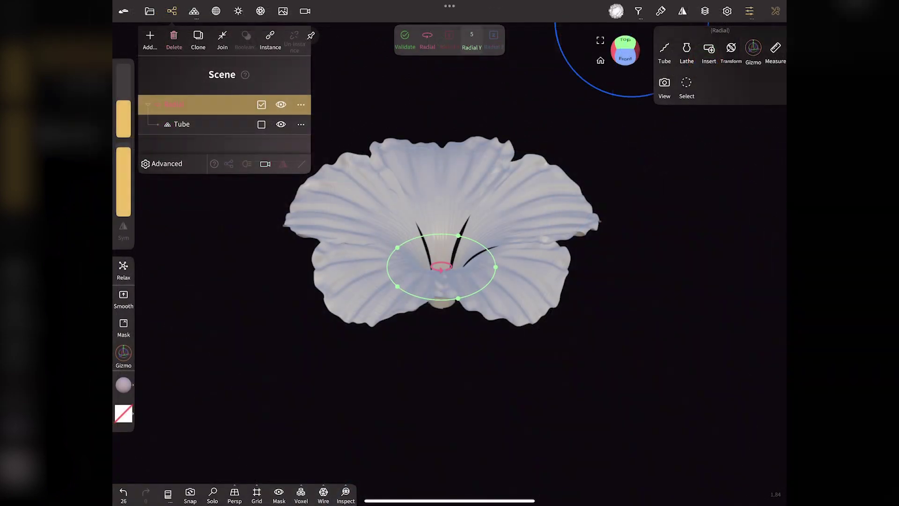
click(188, 124)
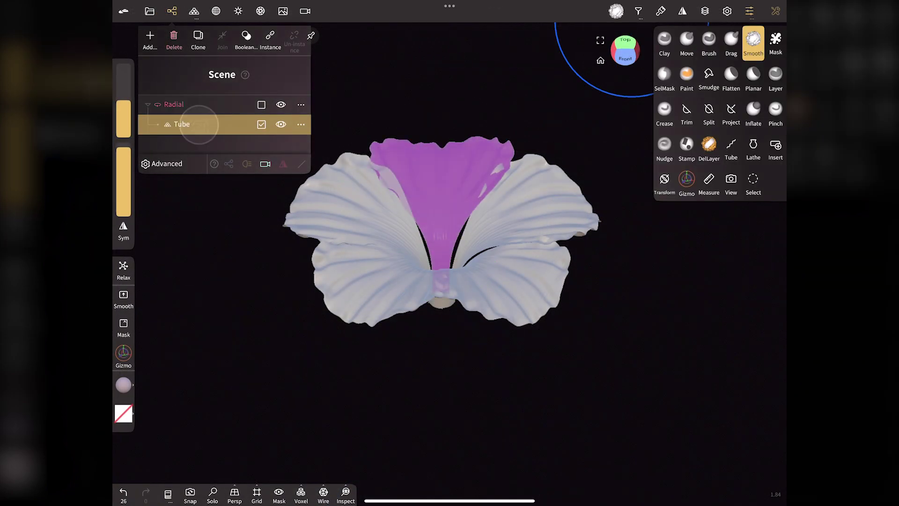
click(172, 11)
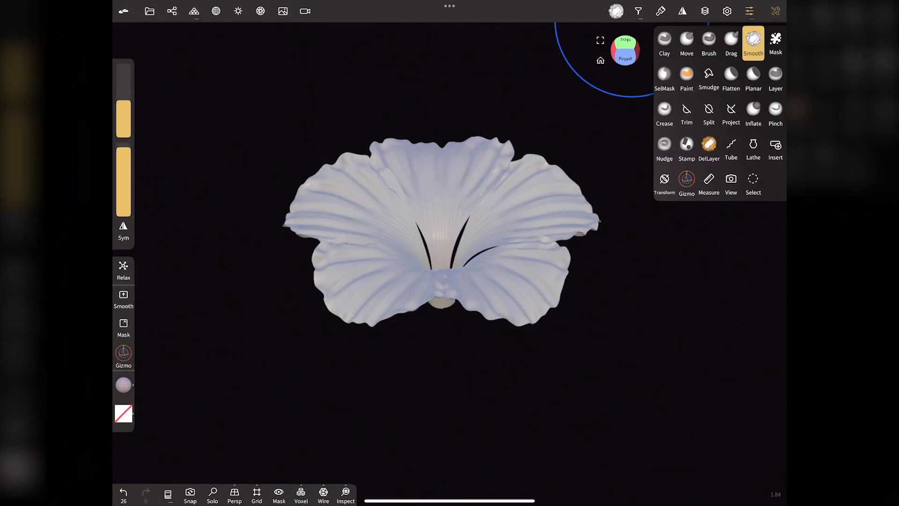
click(687, 180)
Step: In Top view, set the gizmo pivot to Center and Align
click(625, 40)
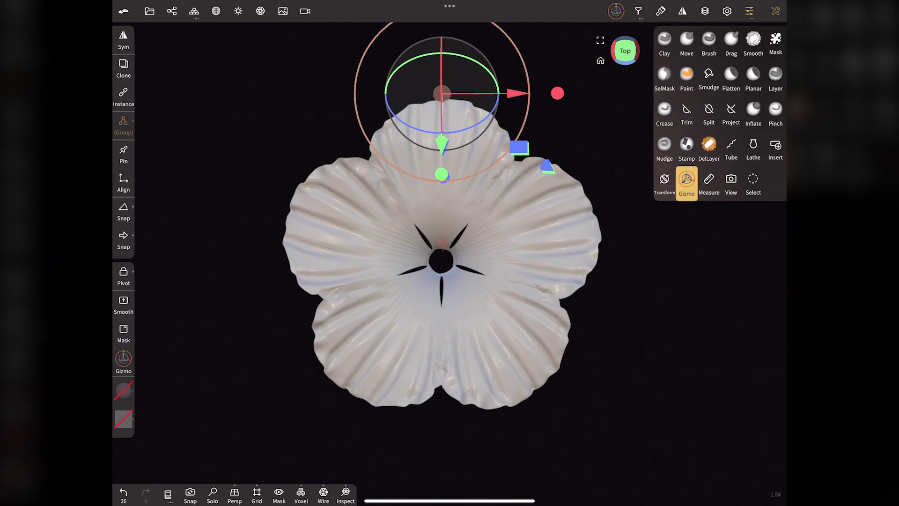
click(123, 276)
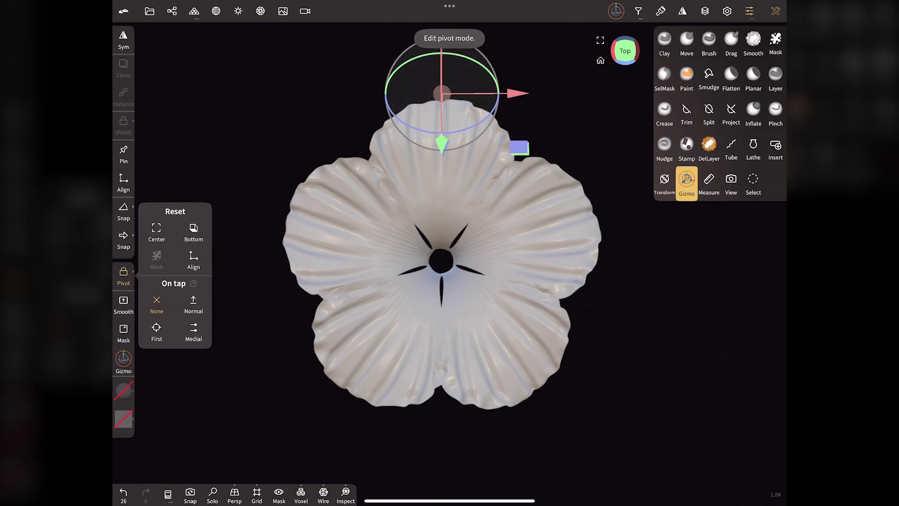
click(193, 257)
click(193, 257)
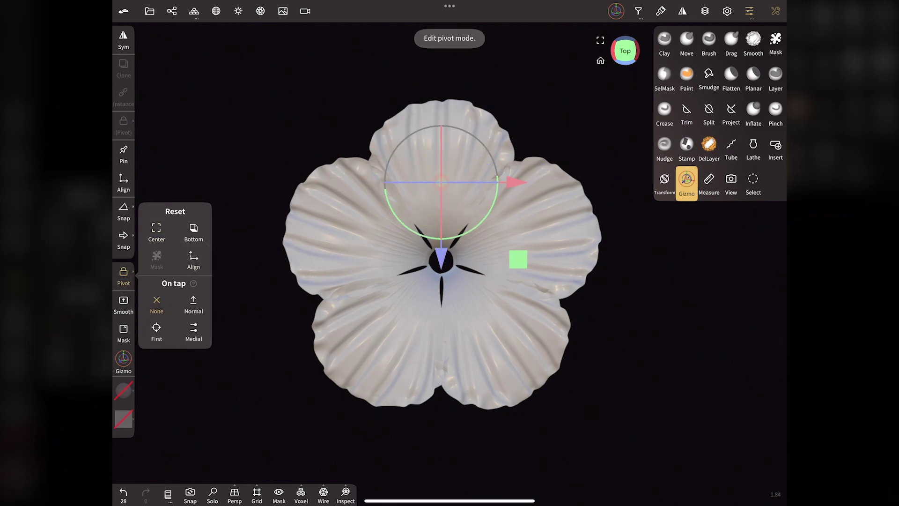
click(123, 276)
Step: Rotate and slide the petal inward with the gizmo so the five petals close around the centre
drag(516, 328, 515, 365)
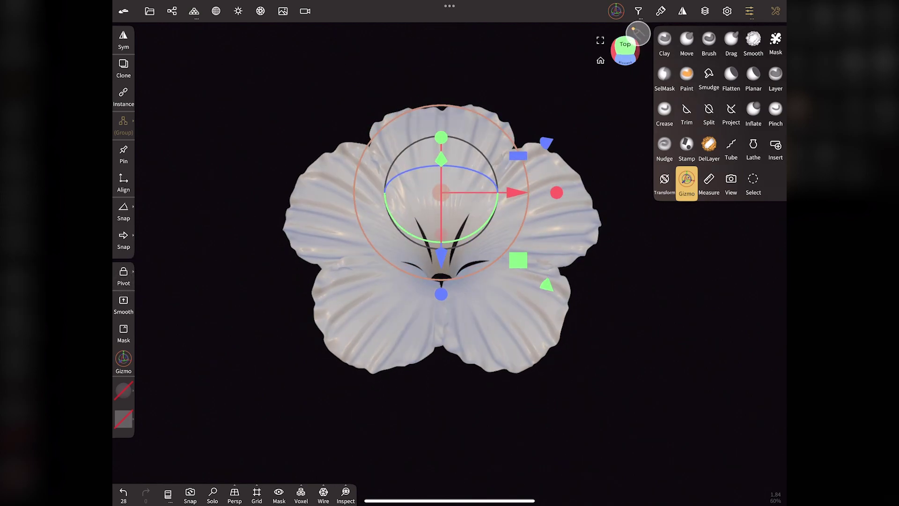
mouse_move(462, 151)
mouse_down()
mouse_move(465, 160)
mouse_move(489, 128)
mouse_up()
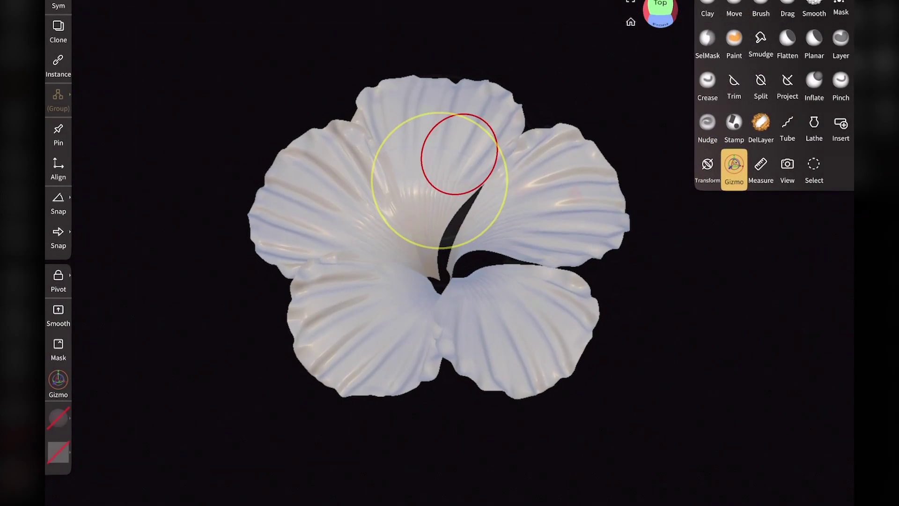
drag(527, 190, 545, 202)
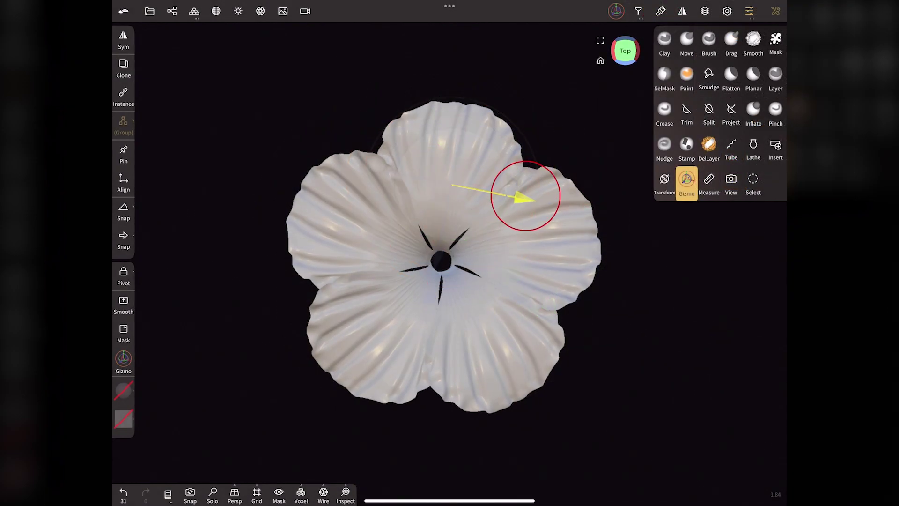
click(531, 201)
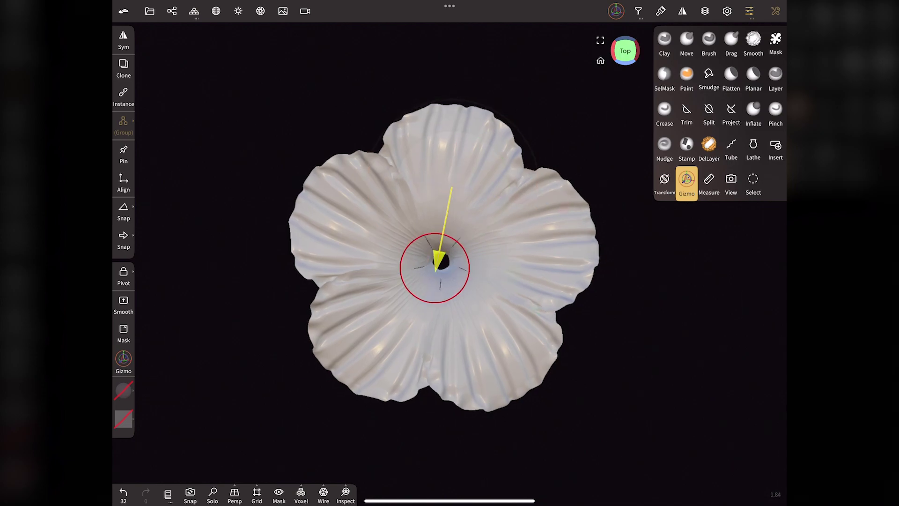
drag(450, 375, 449, 327)
drag(633, 80, 644, 33)
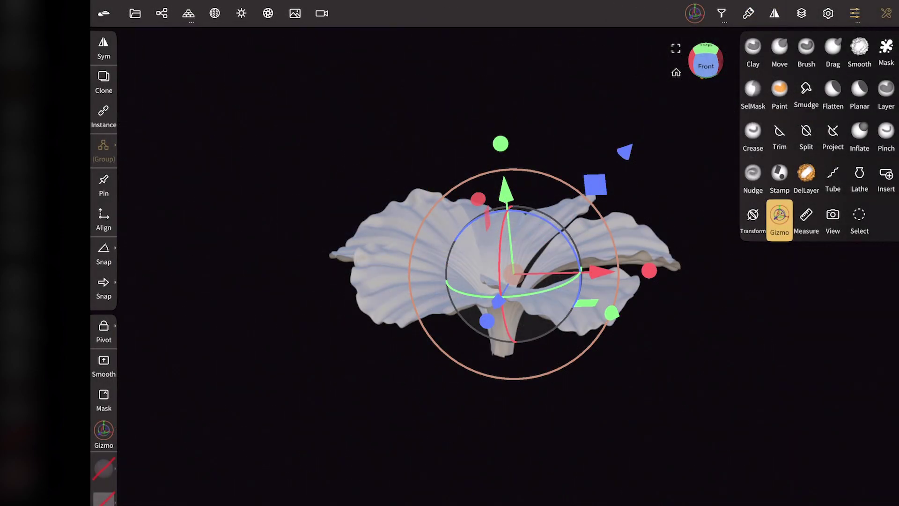
Step: Validate and un-instance the Radial repeat into five petals grouped as Tube 1
click(162, 13)
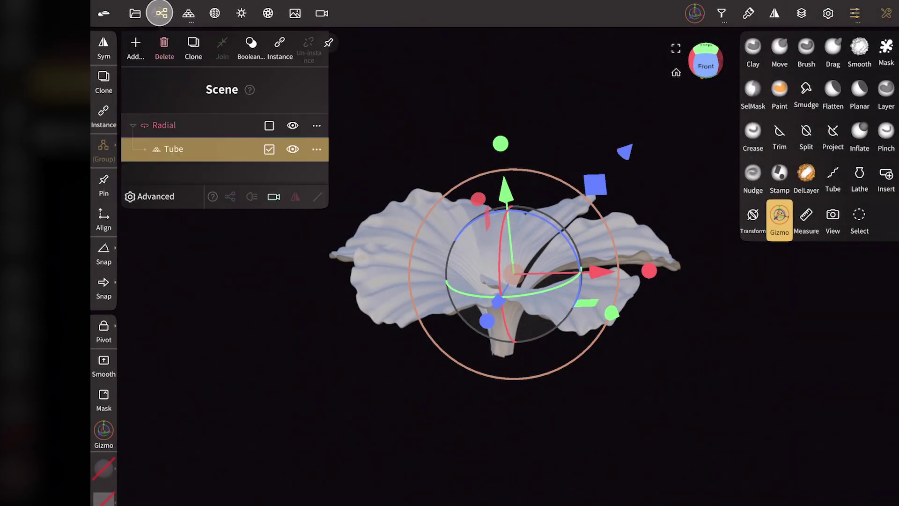
click(226, 127)
click(426, 43)
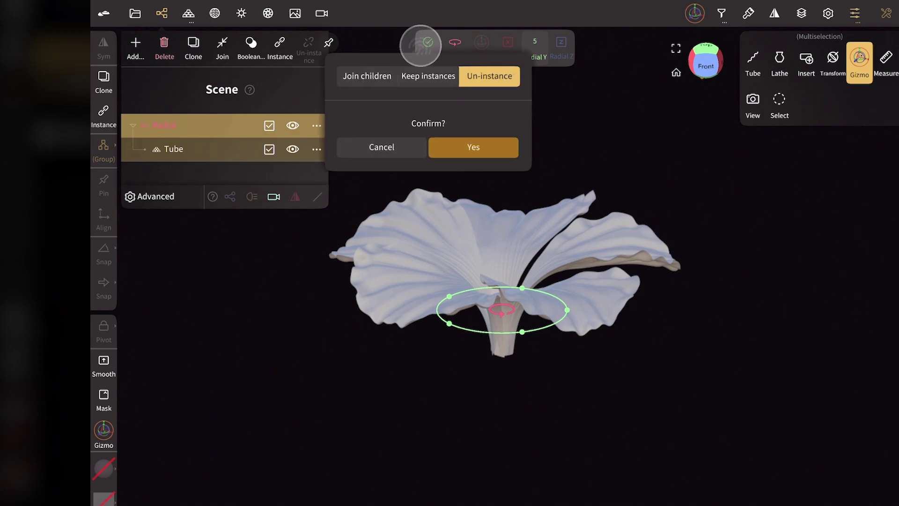
click(488, 149)
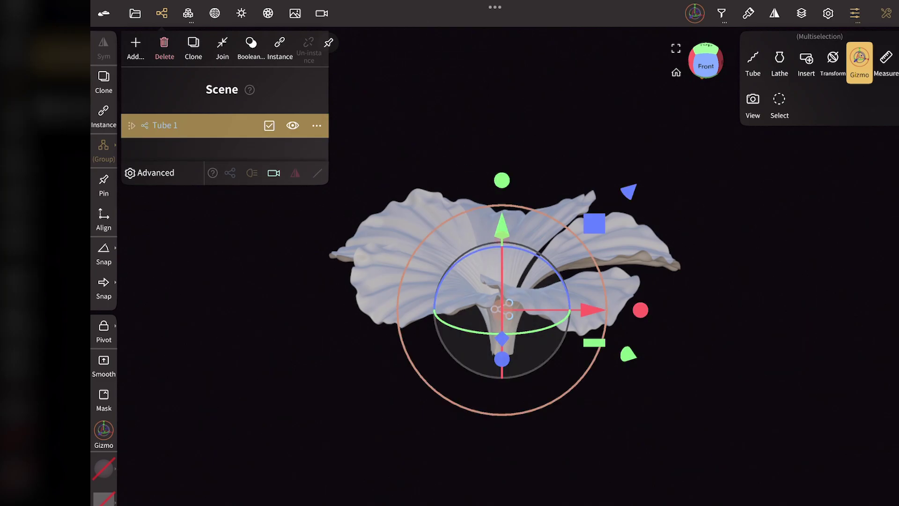
click(132, 125)
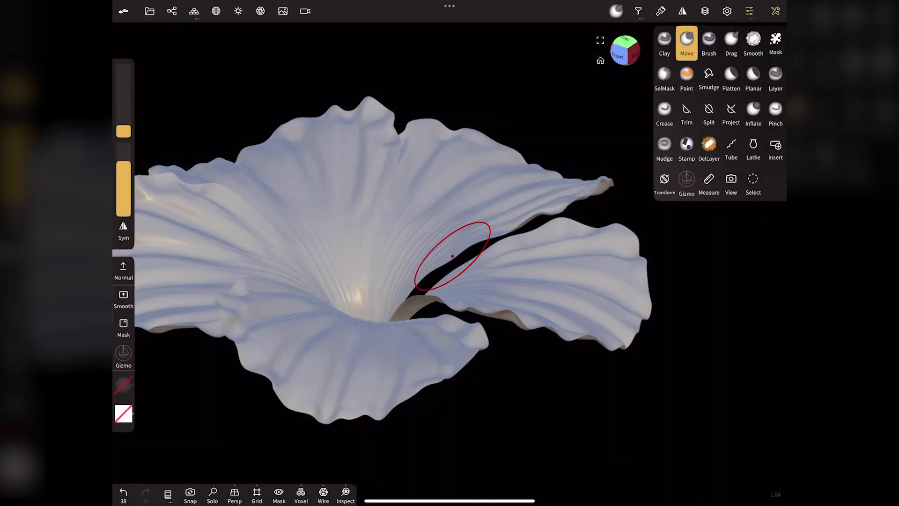
Step: Push and pull individual petals with the Move brush from several view angles
mouse_move(454, 259)
mouse_down()
mouse_move(519, 245)
mouse_move(596, 65)
mouse_up()
drag(569, 271, 595, 248)
drag(515, 93, 582, 61)
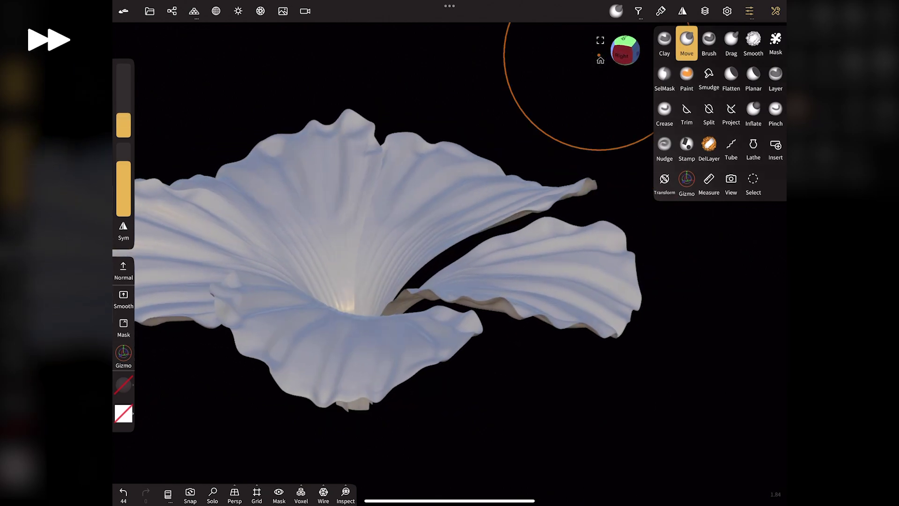
mouse_move(571, 319)
mouse_down()
mouse_move(558, 330)
mouse_move(582, 342)
mouse_move(603, 331)
mouse_up()
mouse_move(553, 141)
mouse_down()
mouse_move(596, 63)
mouse_move(468, 324)
mouse_move(512, 372)
mouse_move(676, 57)
mouse_up()
mouse_move(609, 281)
mouse_down()
mouse_move(515, 211)
mouse_move(580, 168)
mouse_move(582, 231)
mouse_move(562, 150)
mouse_move(482, 111)
mouse_move(552, 231)
mouse_move(576, 219)
mouse_move(437, 381)
mouse_move(656, 61)
mouse_up()
mouse_move(468, 234)
mouse_down()
mouse_move(515, 211)
mouse_move(656, 60)
mouse_up()
Step: Drag the flower's stem base into shape from the side
mouse_move(447, 366)
mouse_down()
mouse_move(459, 394)
mouse_move(451, 393)
mouse_up()
drag(422, 140, 460, 179)
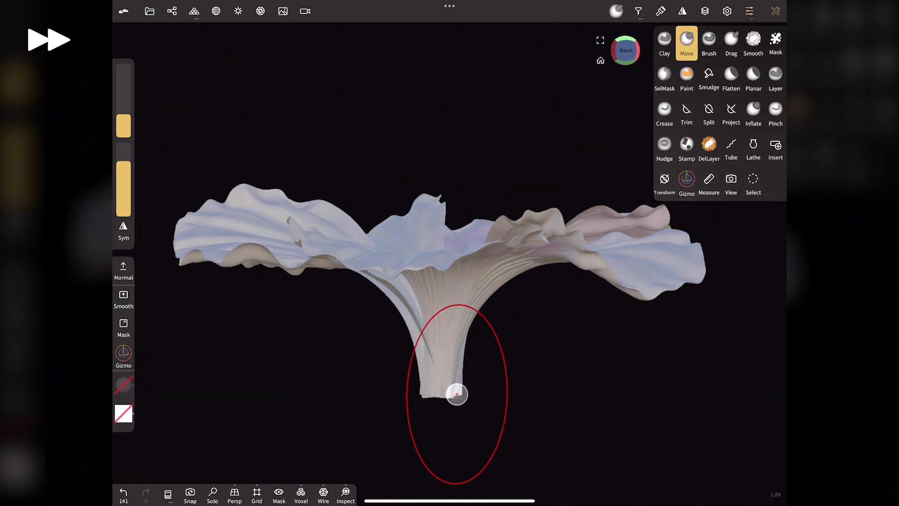
mouse_move(456, 393)
mouse_down()
mouse_move(451, 399)
mouse_move(421, 140)
mouse_move(400, 168)
mouse_move(328, 164)
mouse_move(351, 167)
mouse_up()
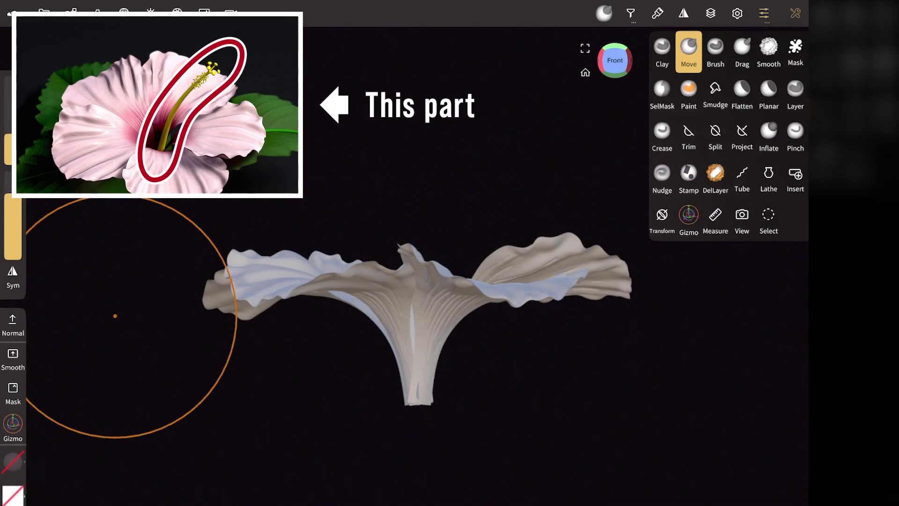
Step: Draw a curved Tube stroke from above into the flower's stem, bending its middle leftward
click(743, 177)
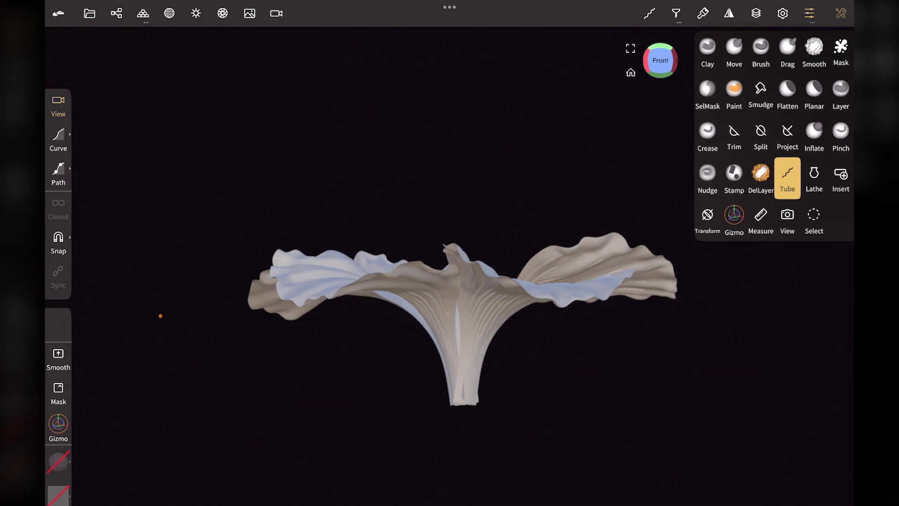
click(58, 137)
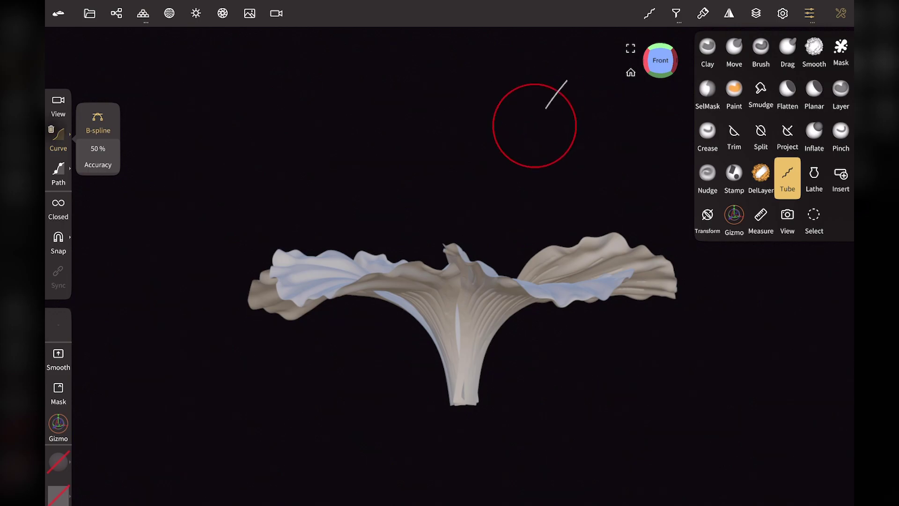
drag(535, 125, 459, 397)
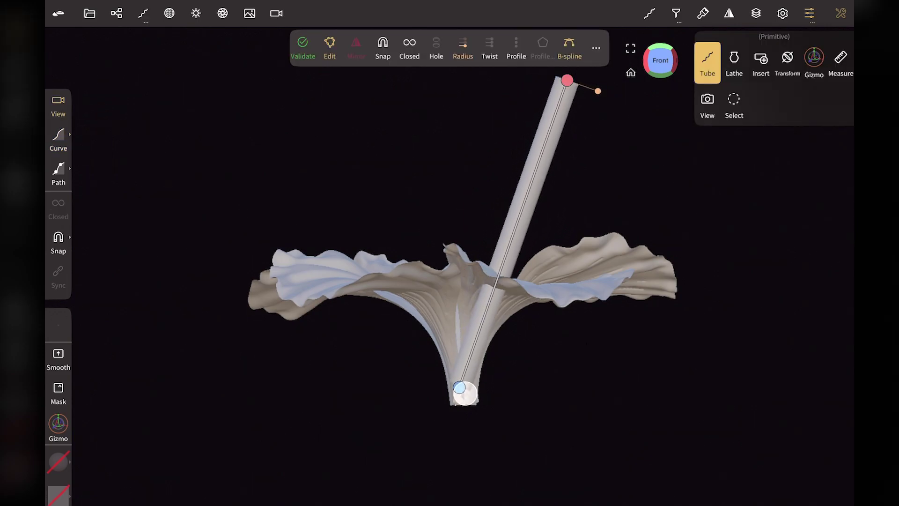
drag(568, 80, 580, 100)
drag(537, 201, 477, 221)
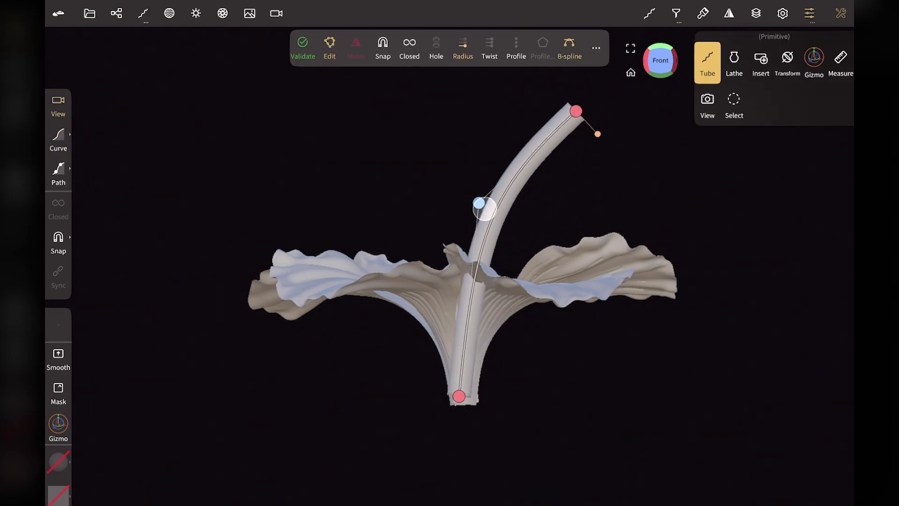
Step: Reduce the tube's radius so it becomes thin toward its top
click(463, 47)
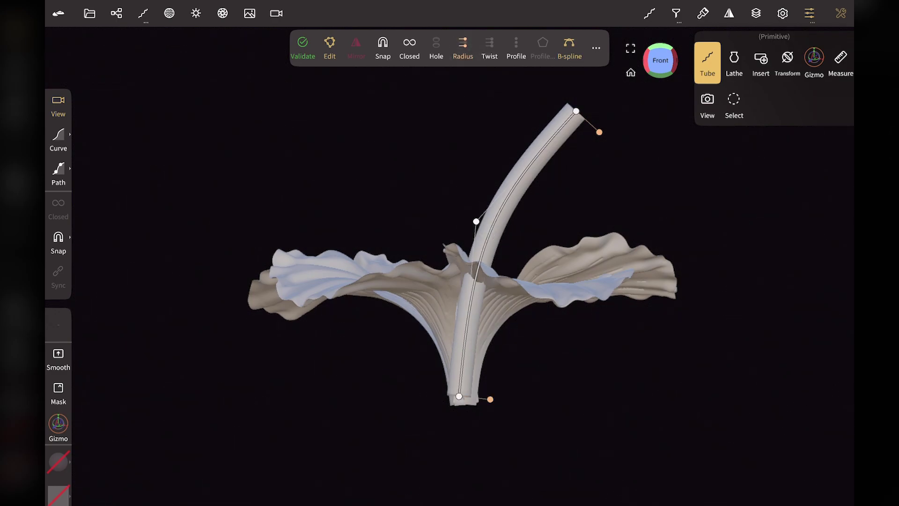
drag(600, 132, 598, 133)
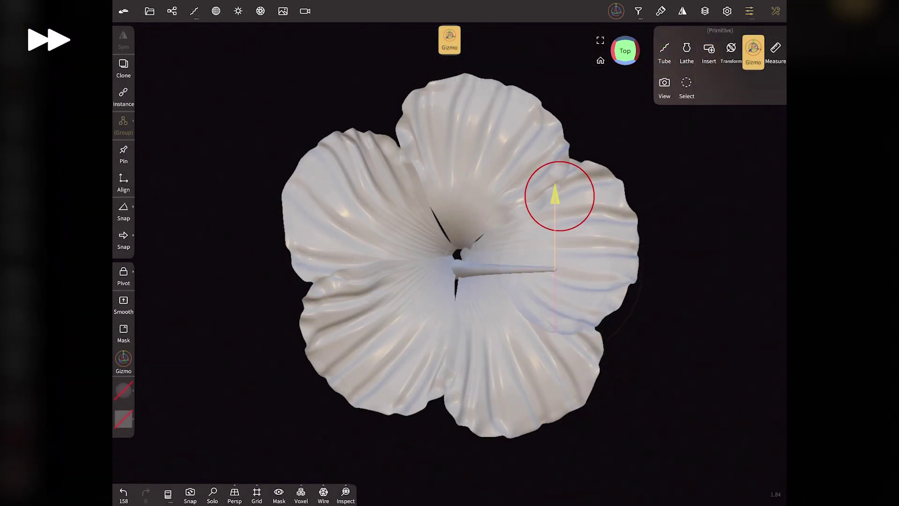
drag(561, 195, 563, 182)
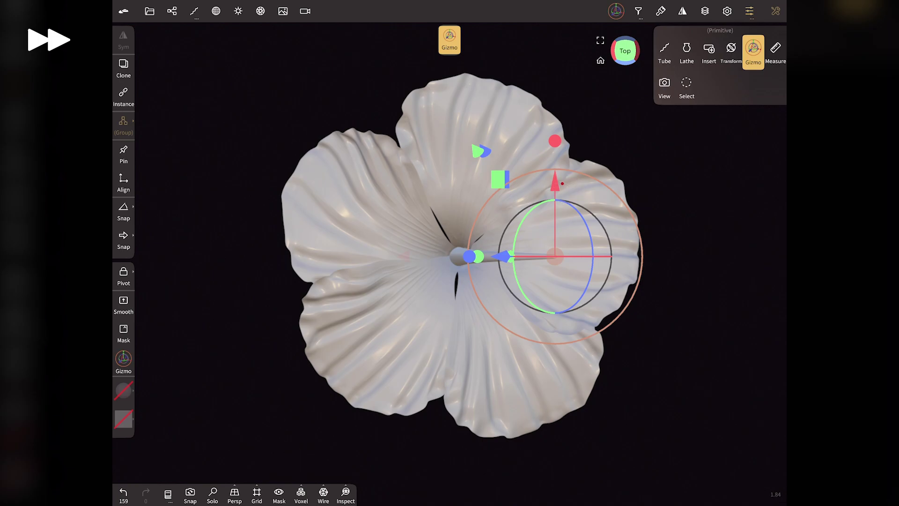
drag(626, 50, 634, 31)
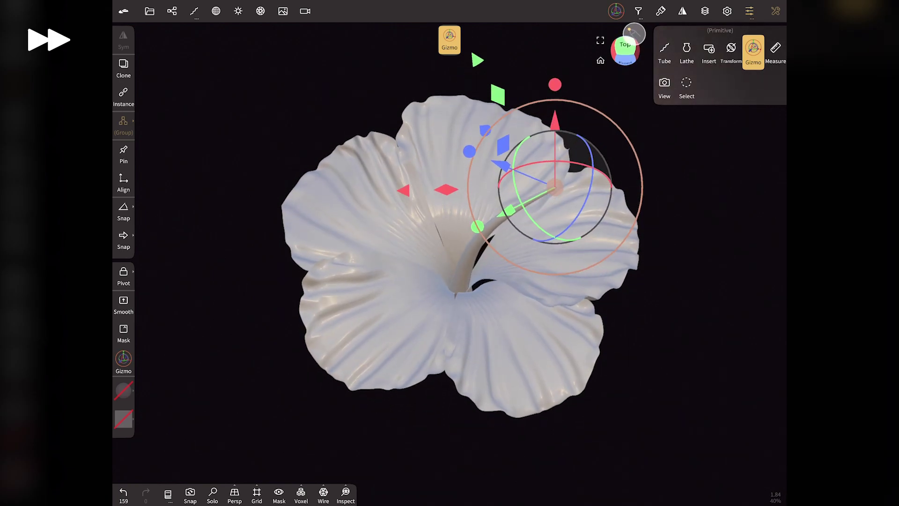
click(625, 61)
Step: Refine the tube: shift the middle bend left, adjust base thickness, move the top end left
click(665, 50)
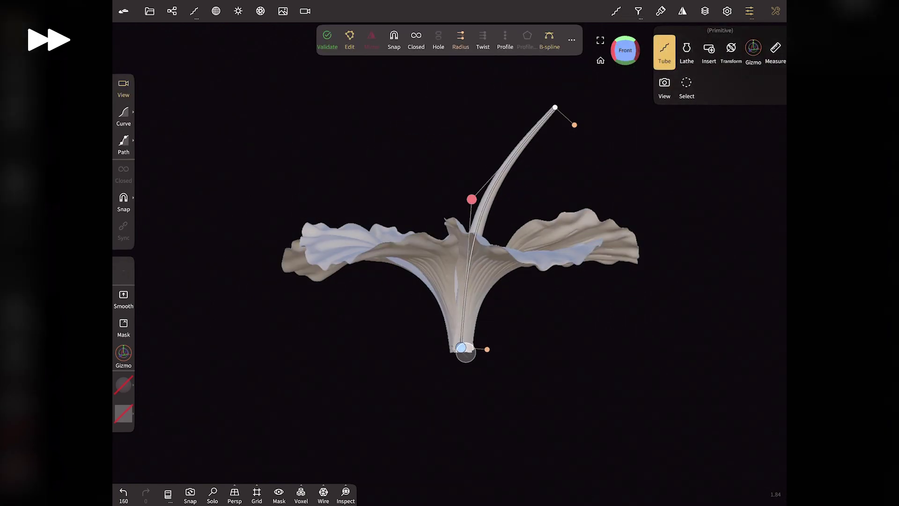
drag(471, 199, 462, 201)
drag(487, 349, 491, 354)
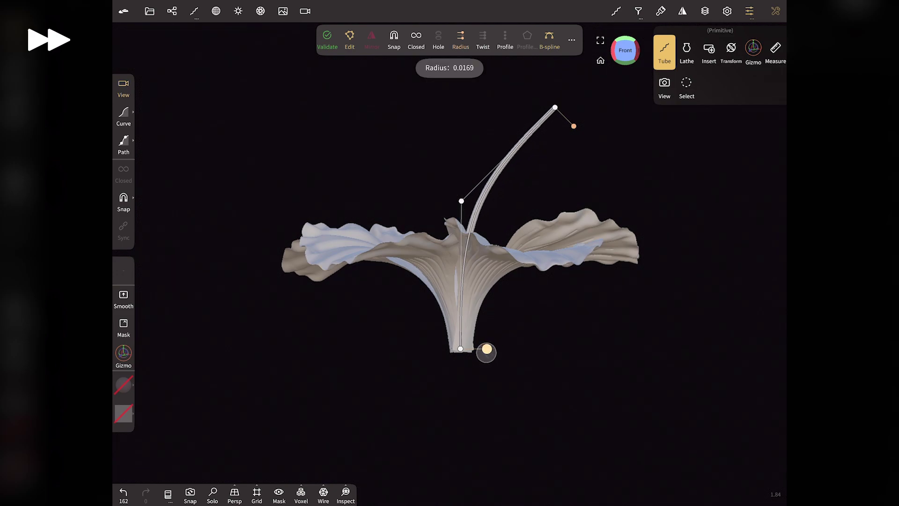
drag(538, 140, 553, 281)
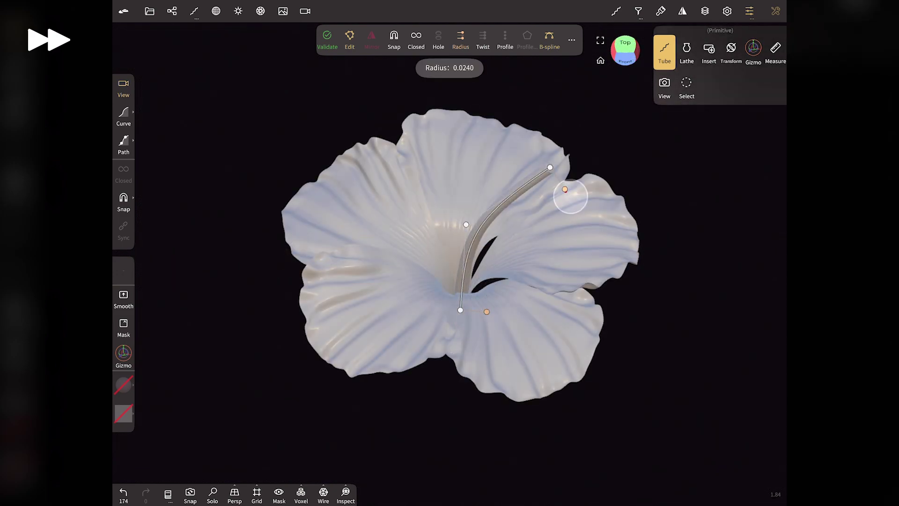
drag(555, 171, 544, 170)
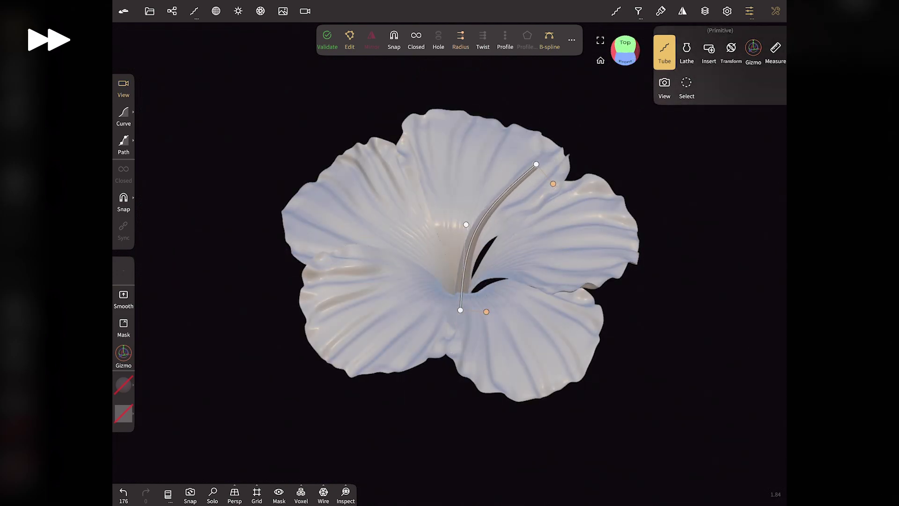
Step: Reset the tube's pivot to its centre, rotate it nearly vertical, and validate it
click(625, 61)
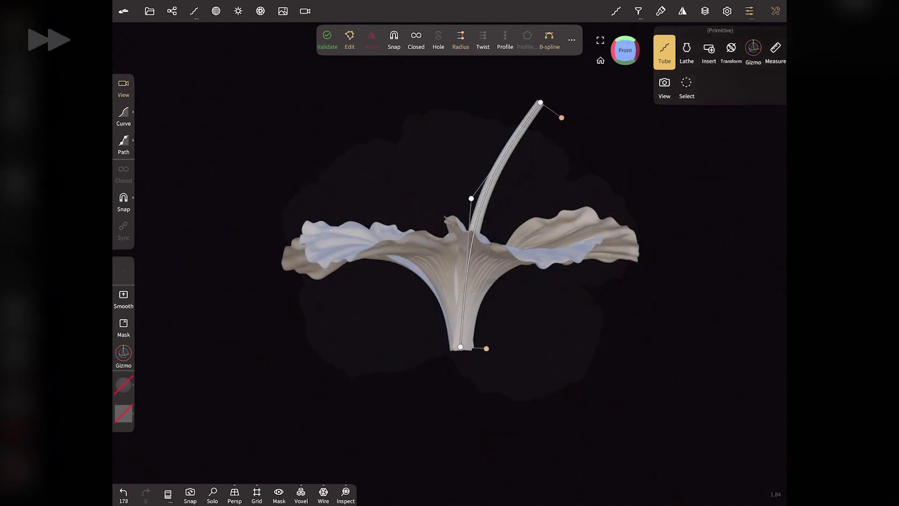
click(753, 51)
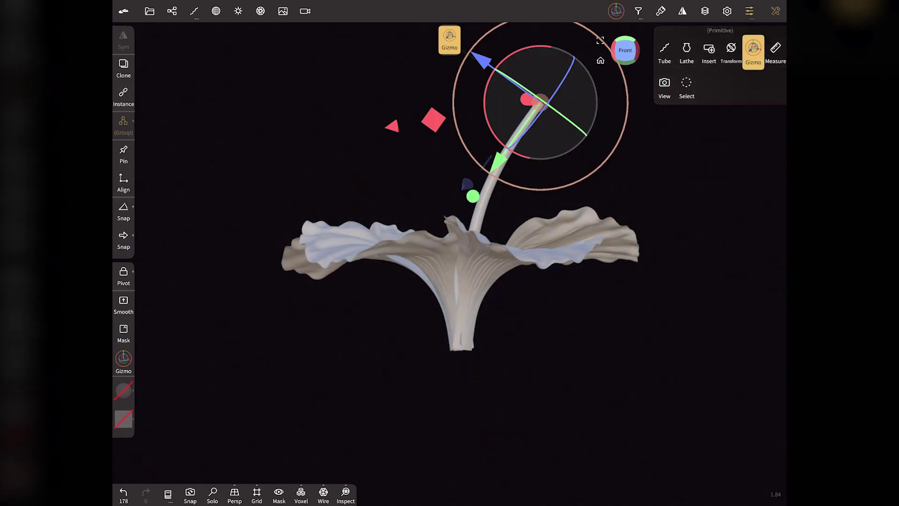
click(124, 276)
click(156, 231)
click(187, 258)
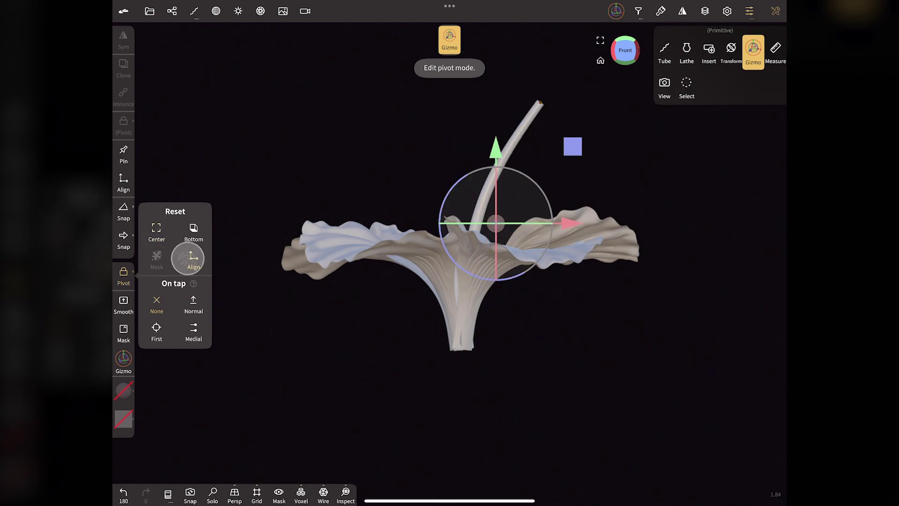
click(124, 276)
drag(548, 211, 543, 179)
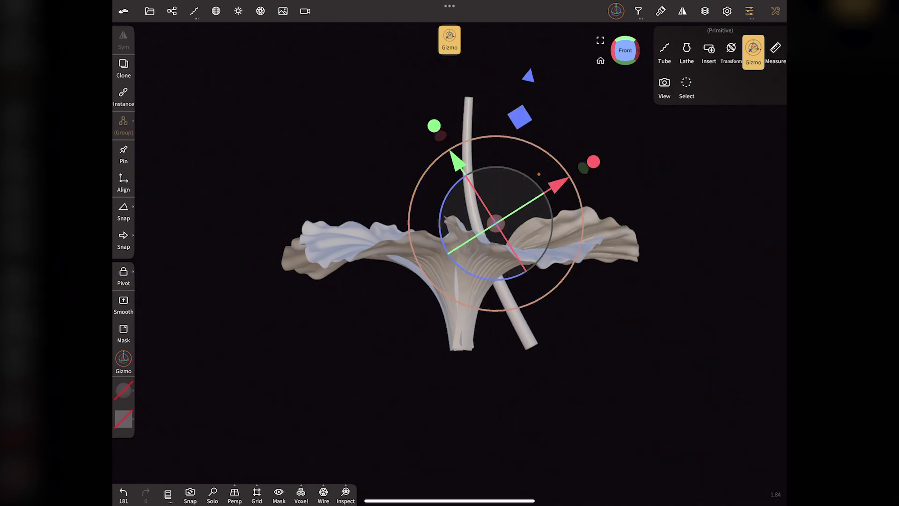
click(450, 47)
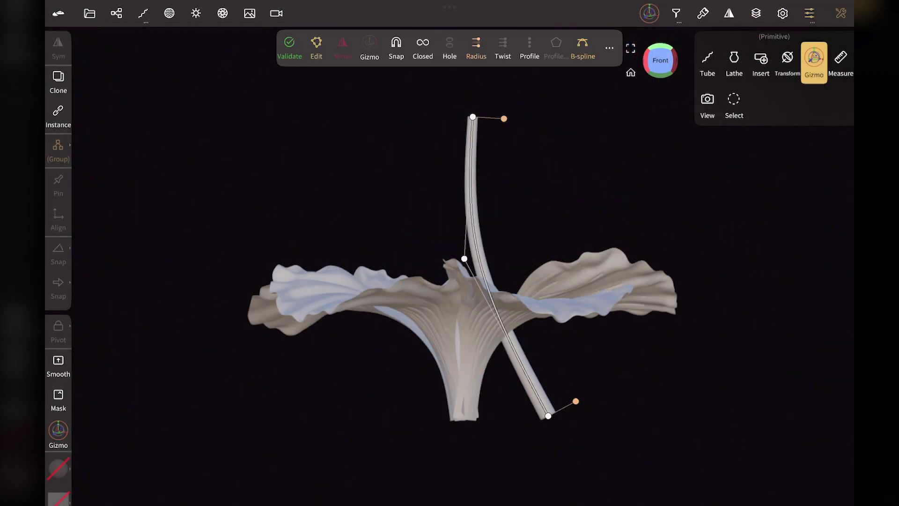
click(289, 47)
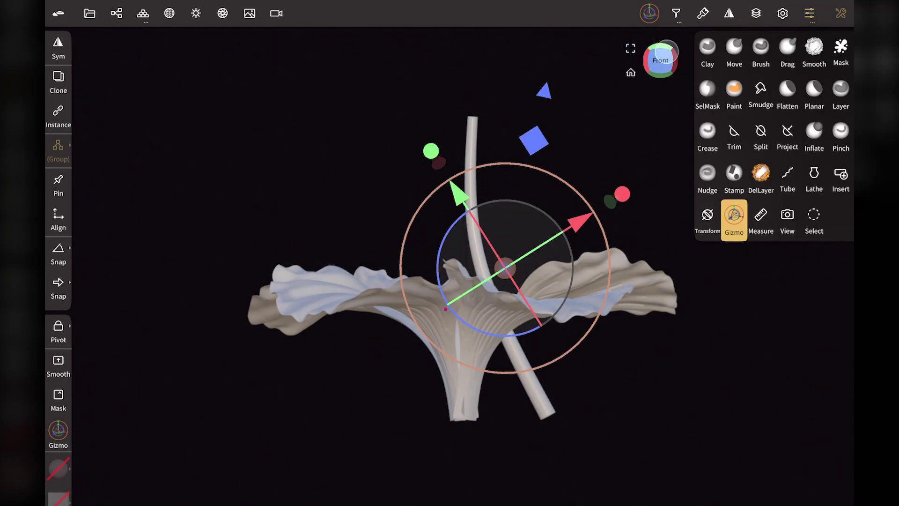
click(661, 47)
Step: Move Tube out of the Tube 1 group in the Scene list and hide Tube 1
click(116, 14)
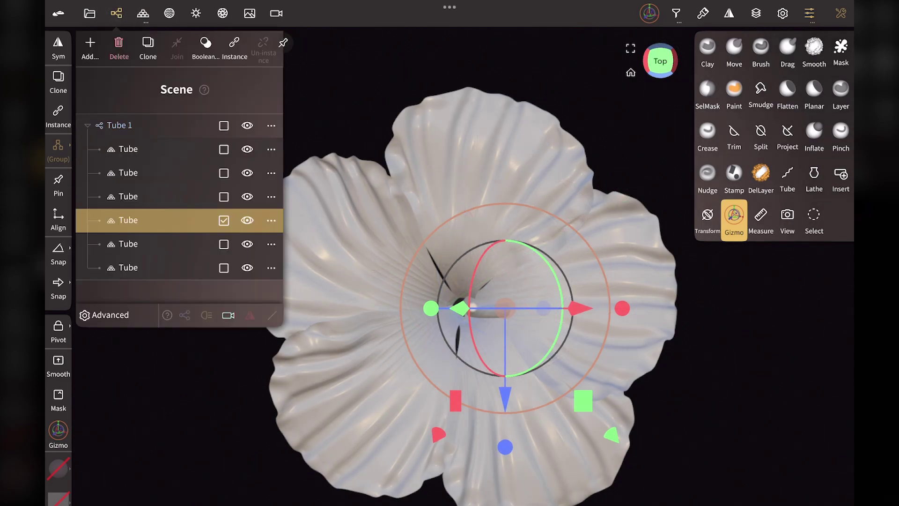
drag(190, 221, 191, 128)
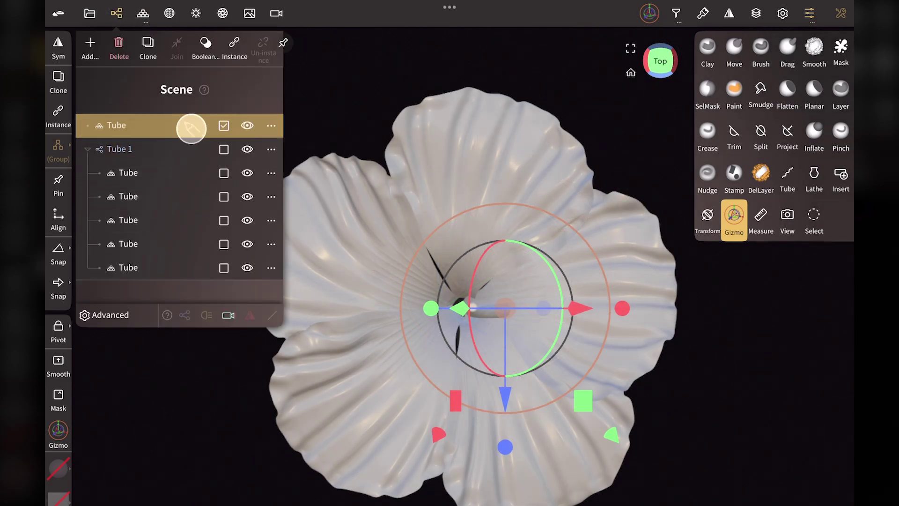
click(88, 149)
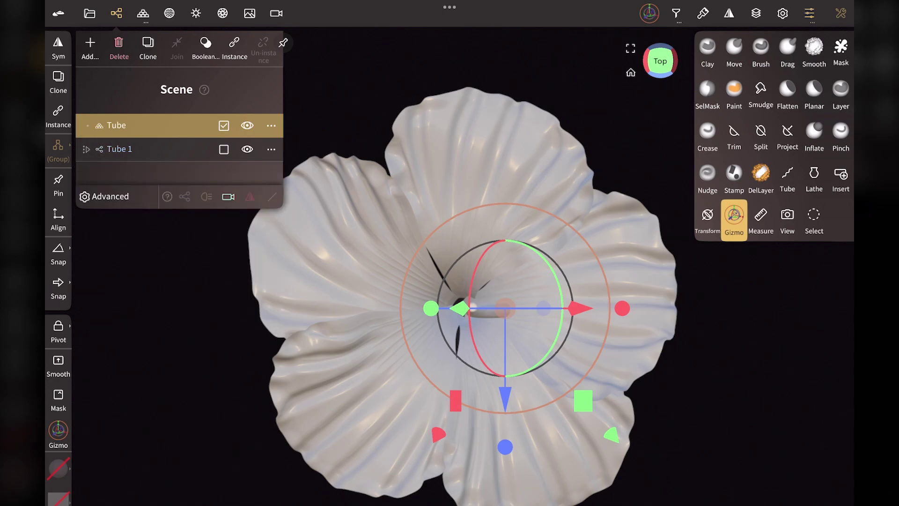
click(247, 149)
click(116, 14)
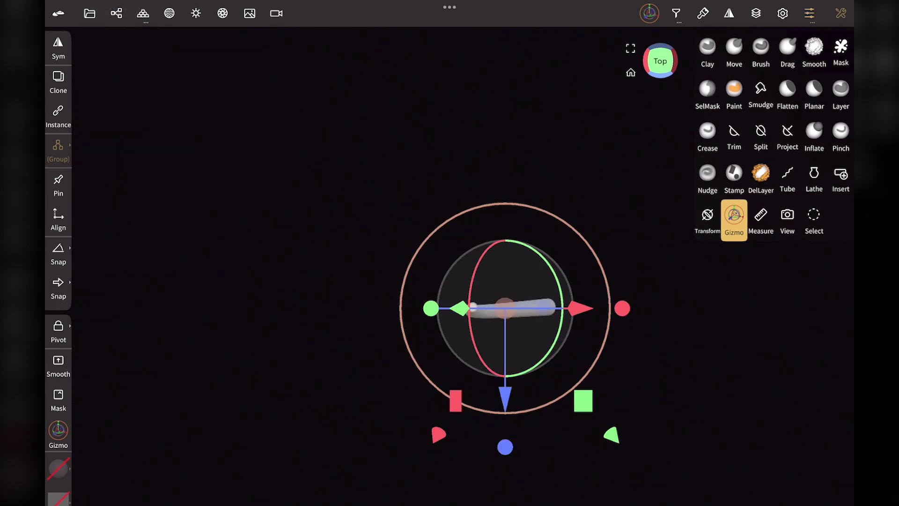
Step: Smooth the bright cap on the stamen tube's tip with a smaller Smooth brush
click(815, 50)
scroll(337, 291, up, 5)
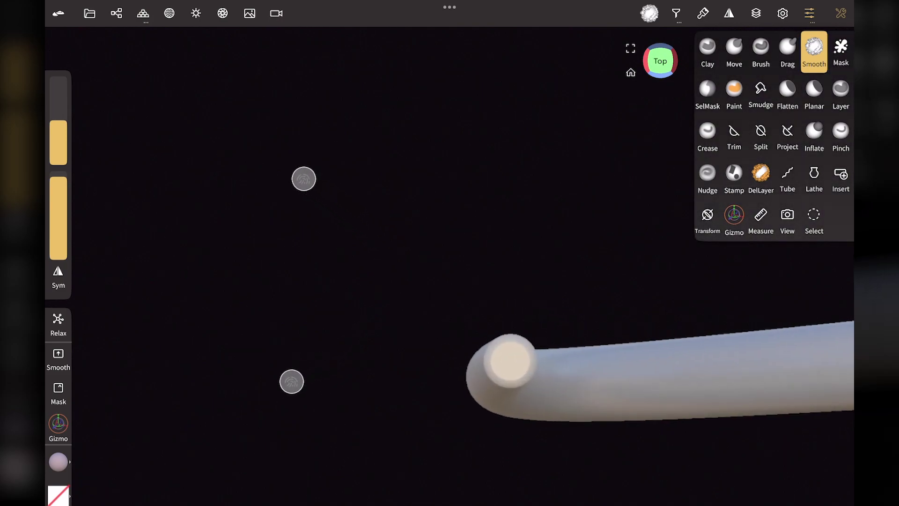
drag(57, 139, 57, 192)
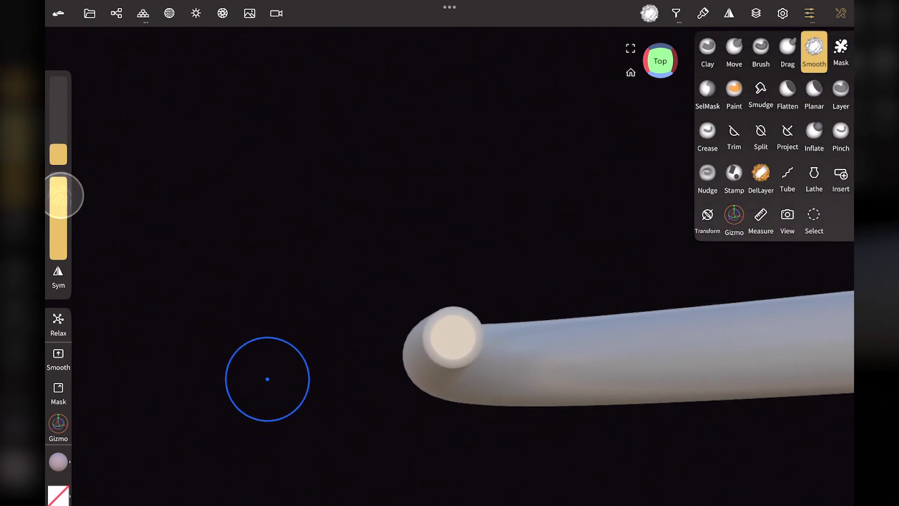
mouse_move(436, 332)
mouse_down()
mouse_move(446, 358)
mouse_move(460, 323)
mouse_up()
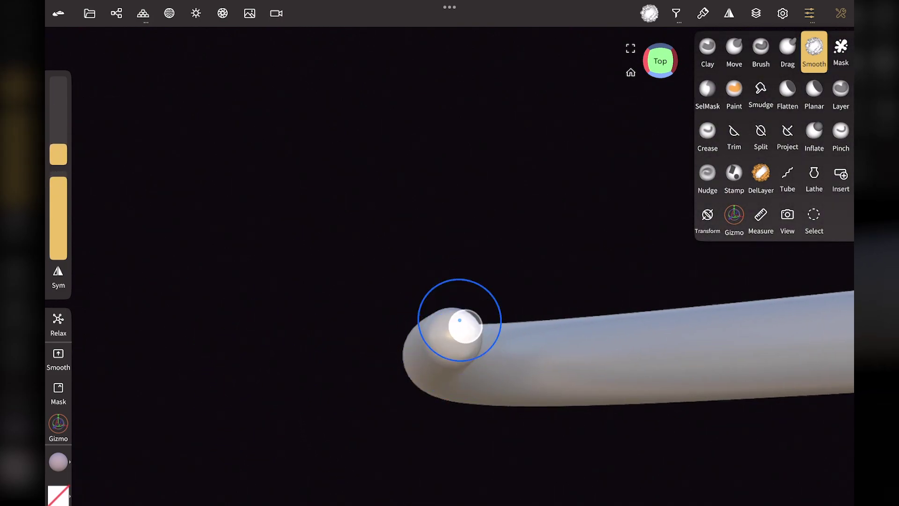
mouse_move(660, 63)
mouse_down()
mouse_move(672, 45)
mouse_move(661, 61)
mouse_up()
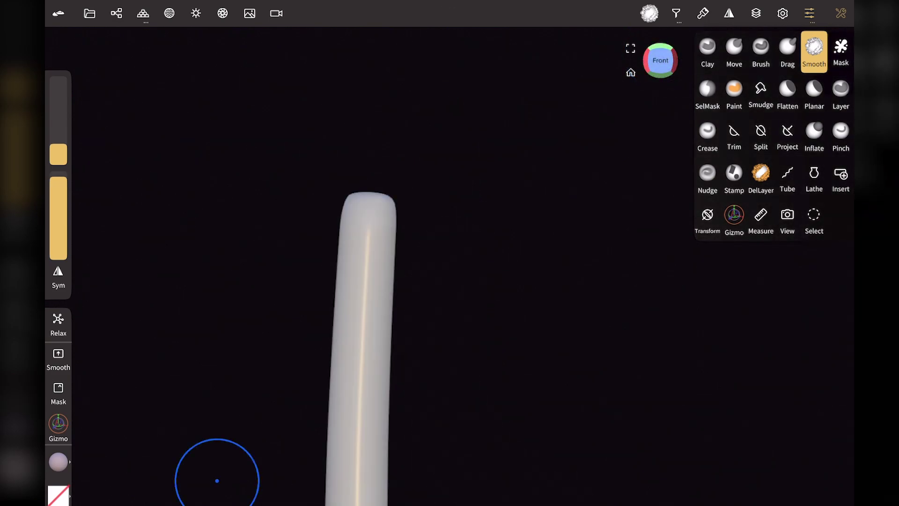
click(788, 178)
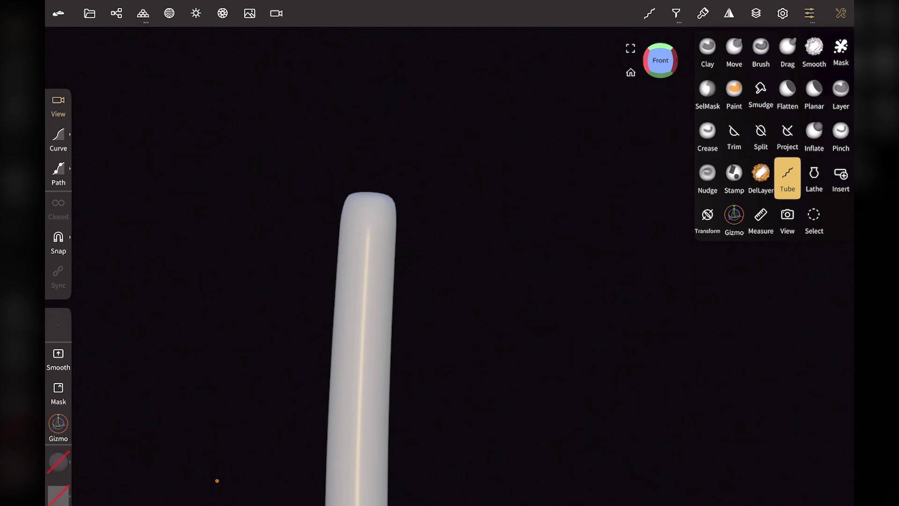
Step: Draw a short tube beside the stamen tip, thin its end, and keep it straight
click(58, 139)
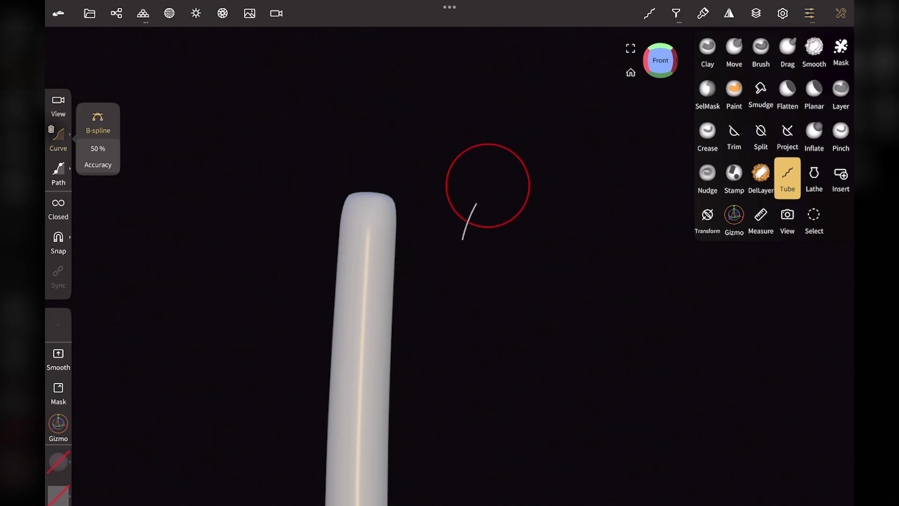
drag(488, 186, 536, 143)
click(469, 52)
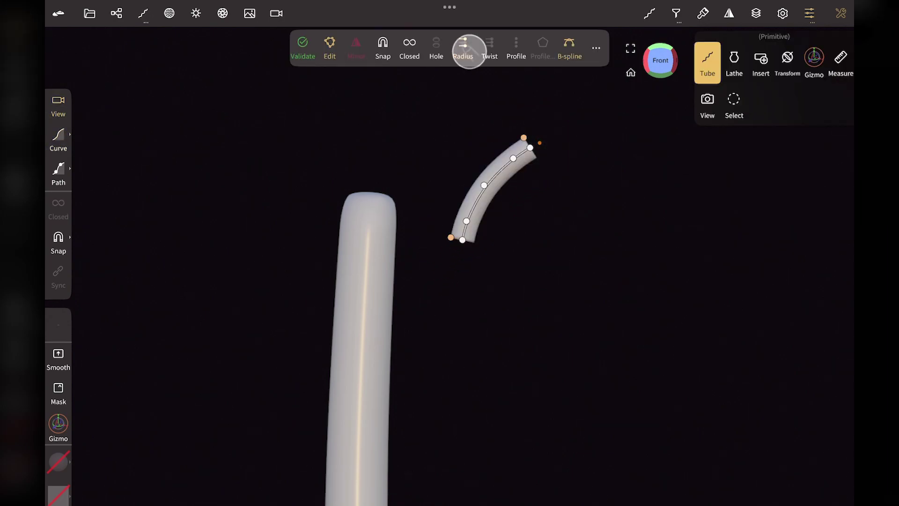
click(530, 146)
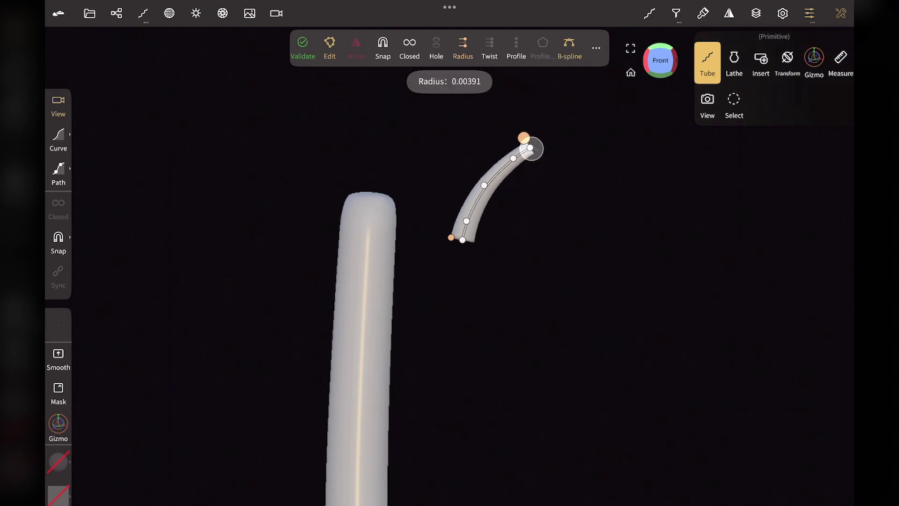
drag(531, 149, 523, 163)
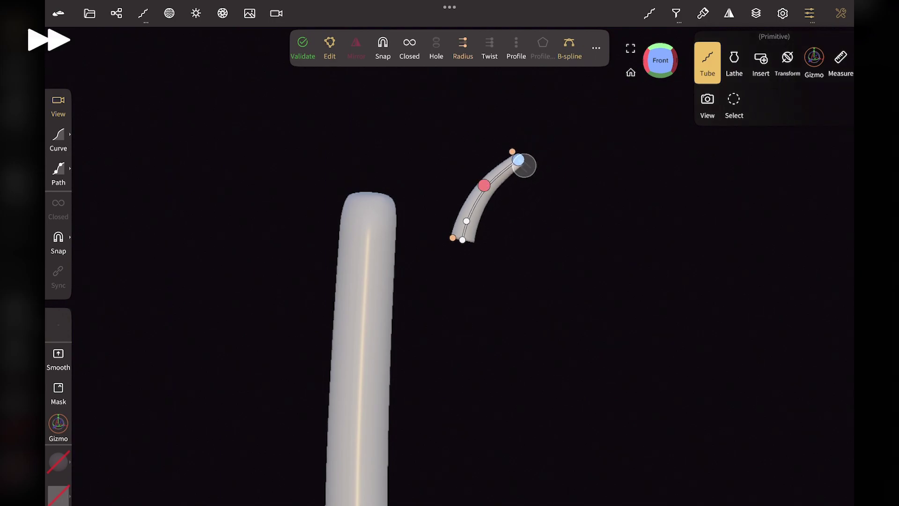
drag(462, 240, 478, 246)
key(ctrl+z)
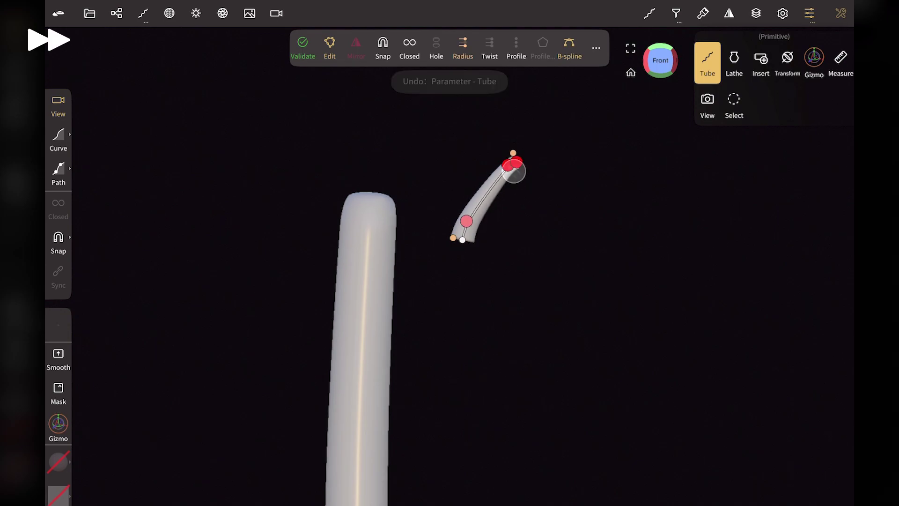
drag(517, 162, 523, 158)
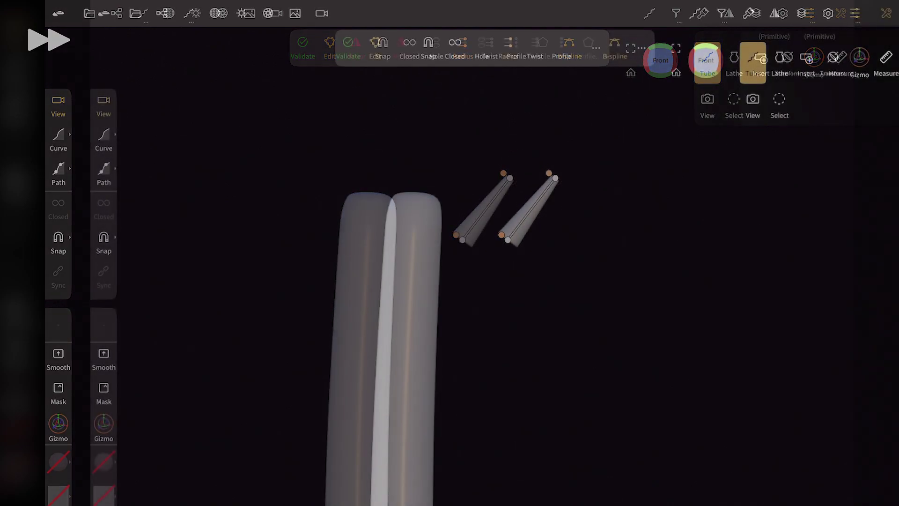
Step: Move the small Tube to the top of the scene list
click(162, 13)
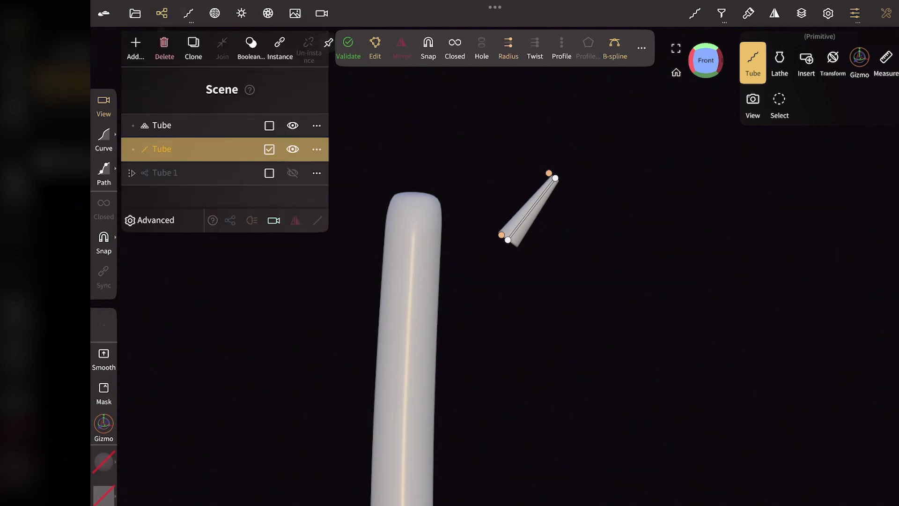
drag(244, 156, 245, 129)
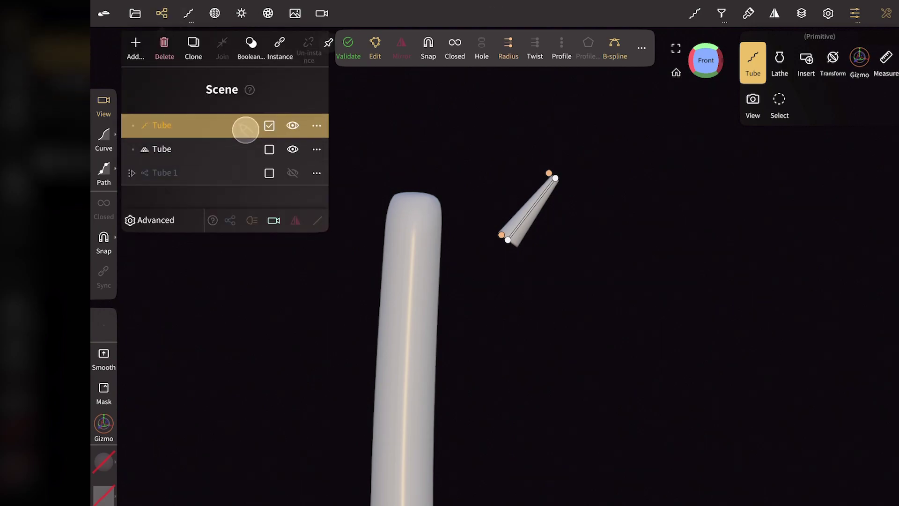
click(135, 47)
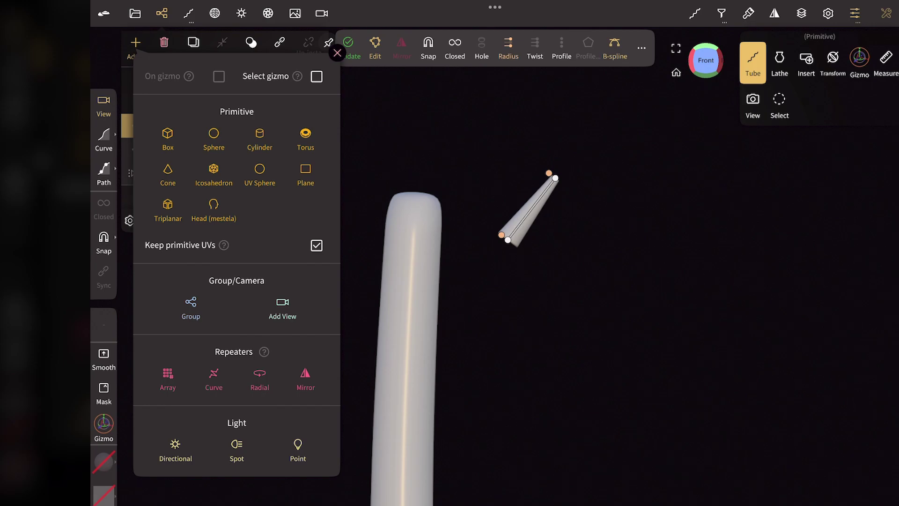
Step: Add a sphere and use the Gizmo to shrink and flatten it into an ellipsoid
click(214, 136)
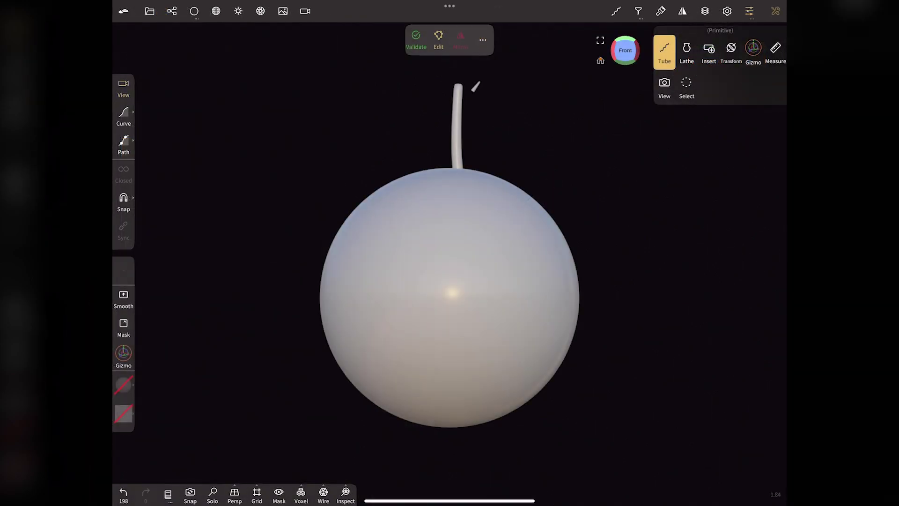
click(754, 50)
drag(523, 250, 468, 296)
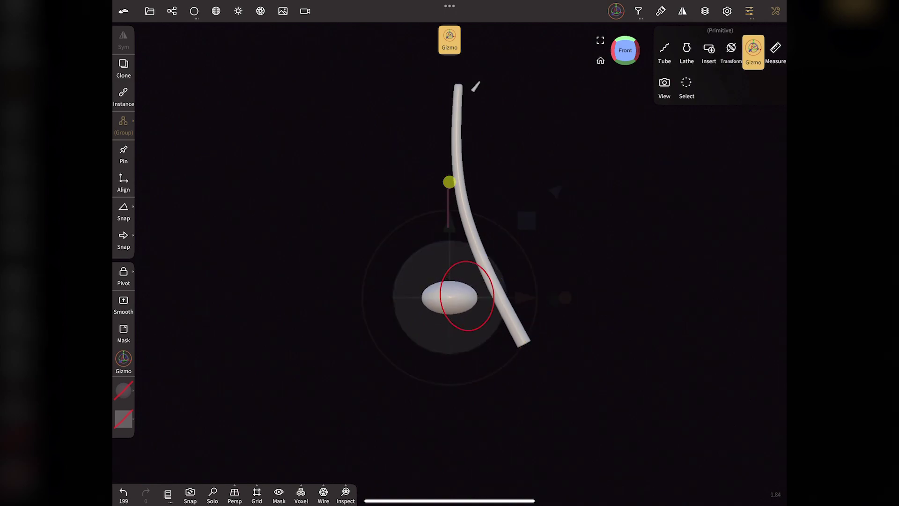
drag(450, 224, 459, 110)
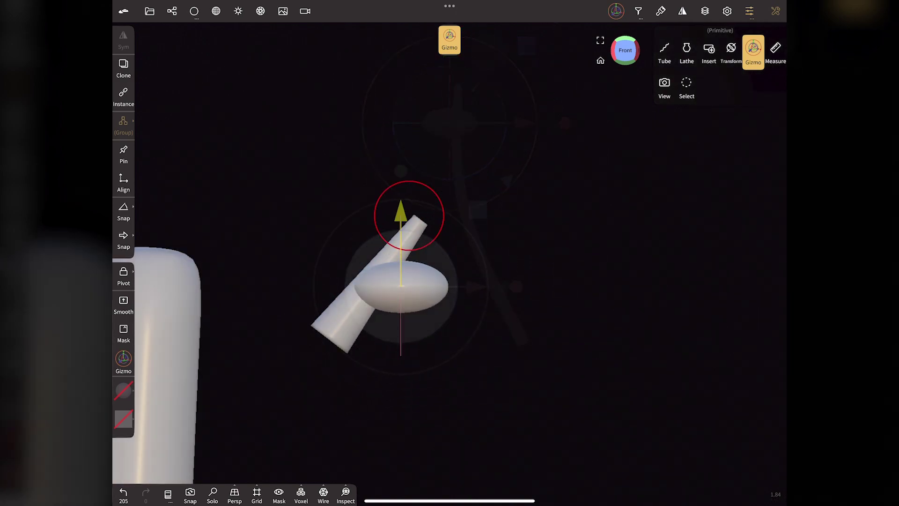
Step: Narrow the ellipsoid, tilt it to the tube's angle, and seat it on the tube tip
drag(409, 215, 407, 120)
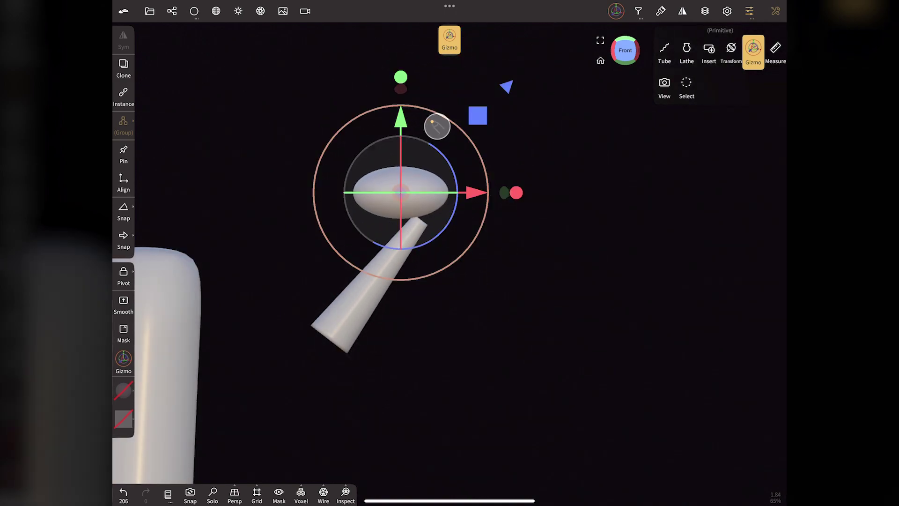
mouse_move(472, 191)
mouse_down()
mouse_move(504, 192)
mouse_move(488, 171)
mouse_up()
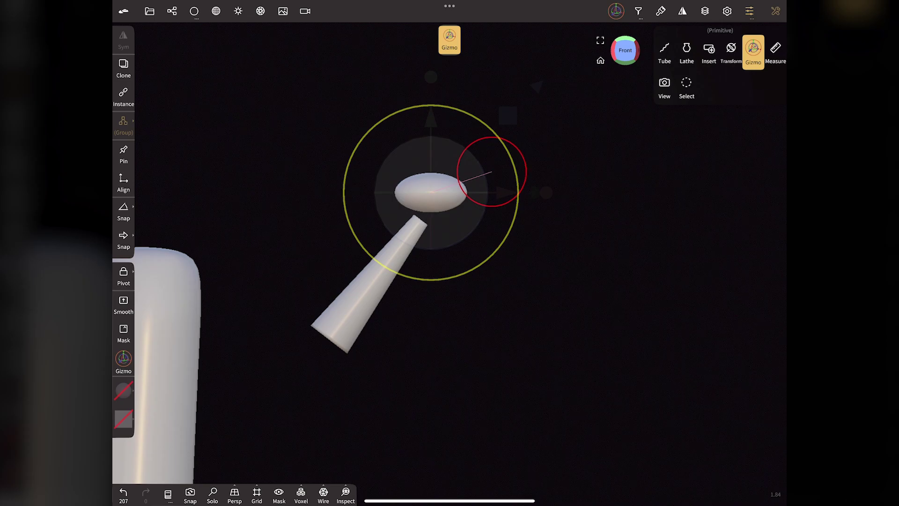
drag(431, 75, 441, 60)
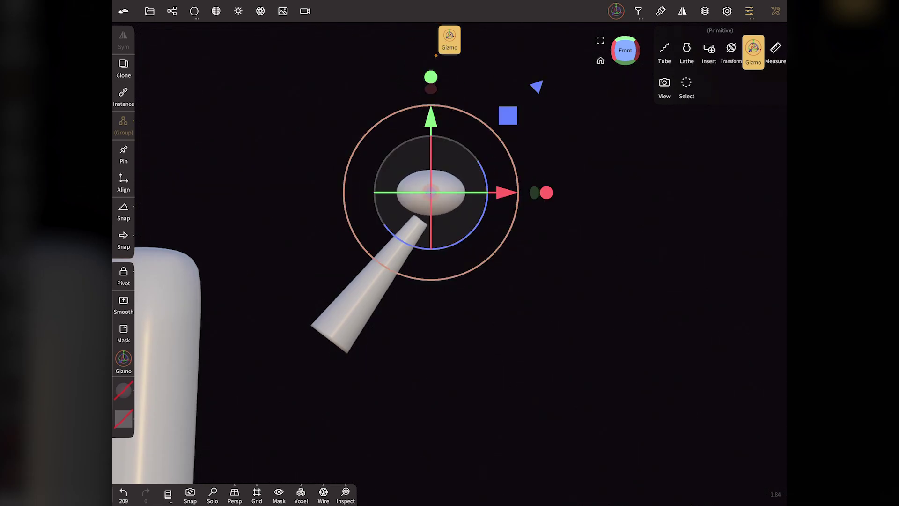
drag(483, 171, 487, 210)
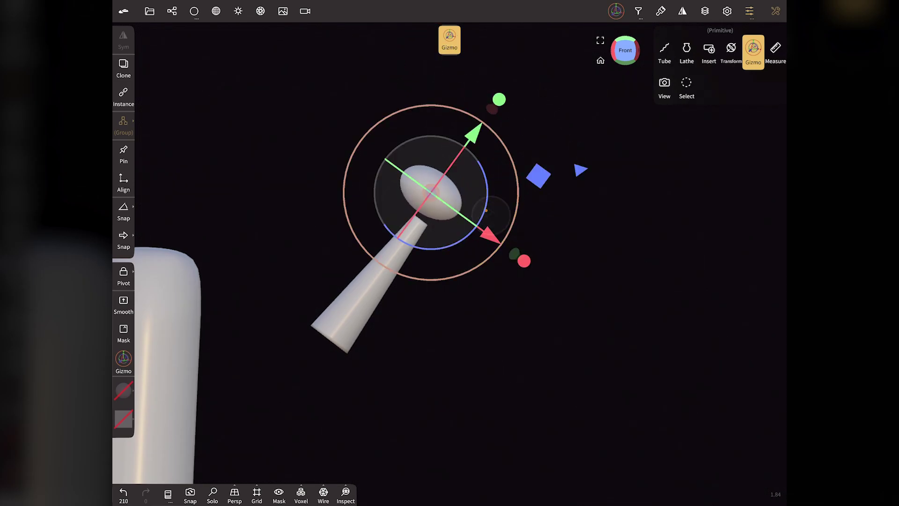
drag(475, 135, 470, 142)
drag(485, 240, 488, 248)
click(636, 50)
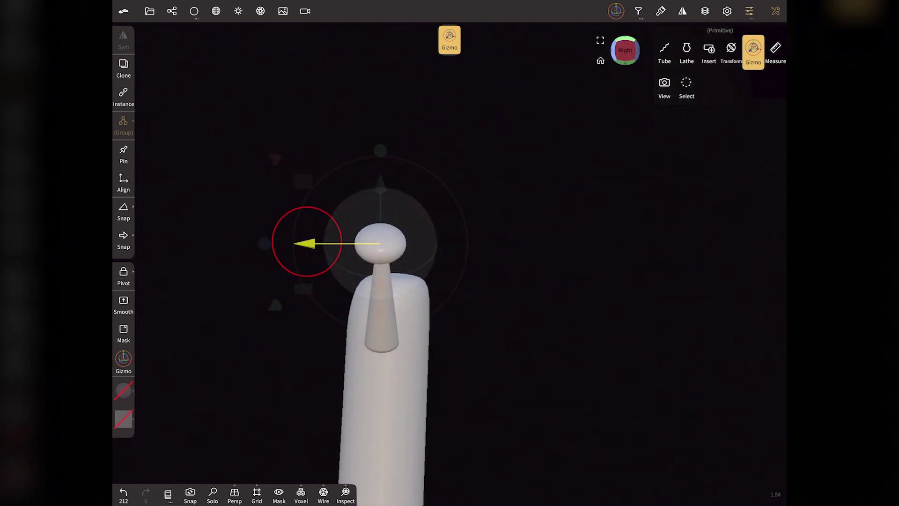
Step: Widen the tapered tube's lower end and validate it into a mesh
click(664, 52)
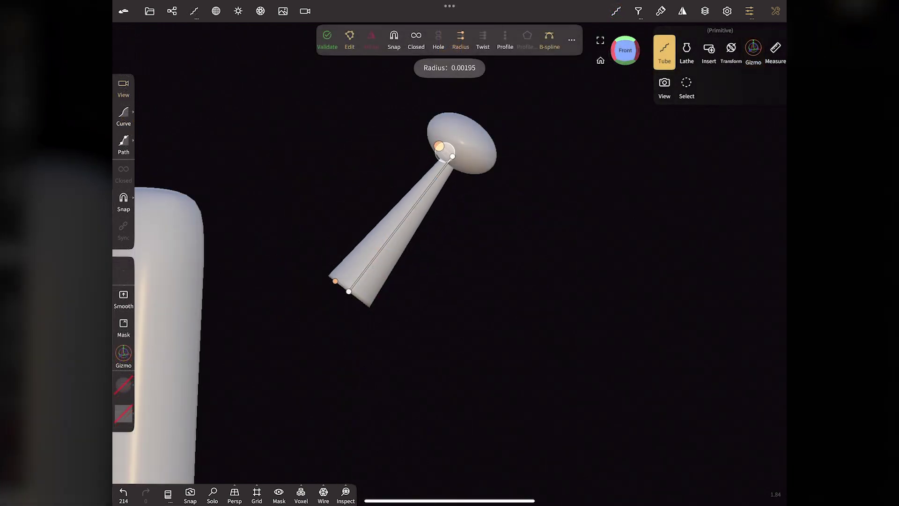
drag(336, 282, 345, 289)
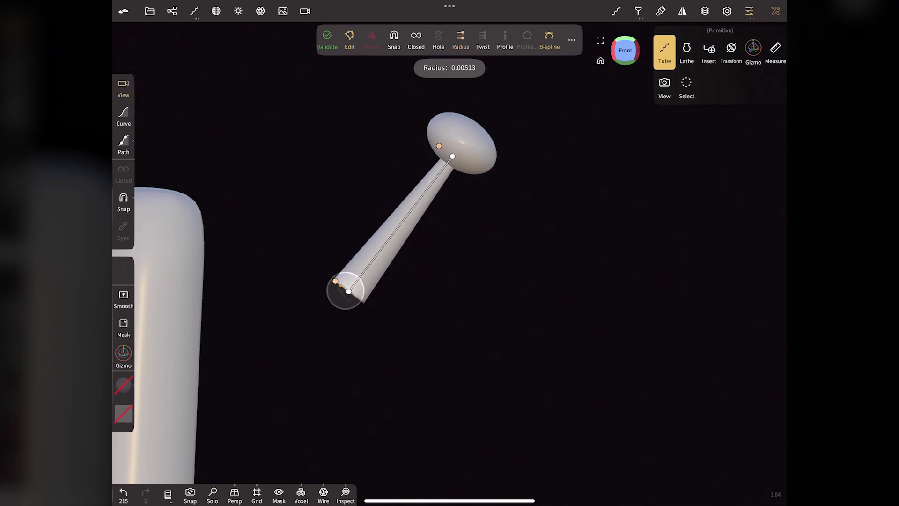
click(632, 57)
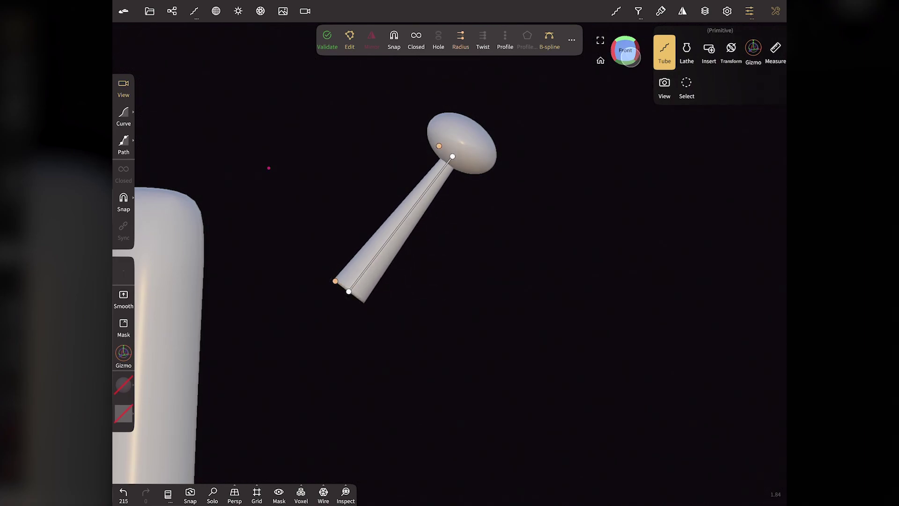
mouse_move(628, 55)
mouse_down()
mouse_move(566, 59)
mouse_move(601, 52)
mouse_up()
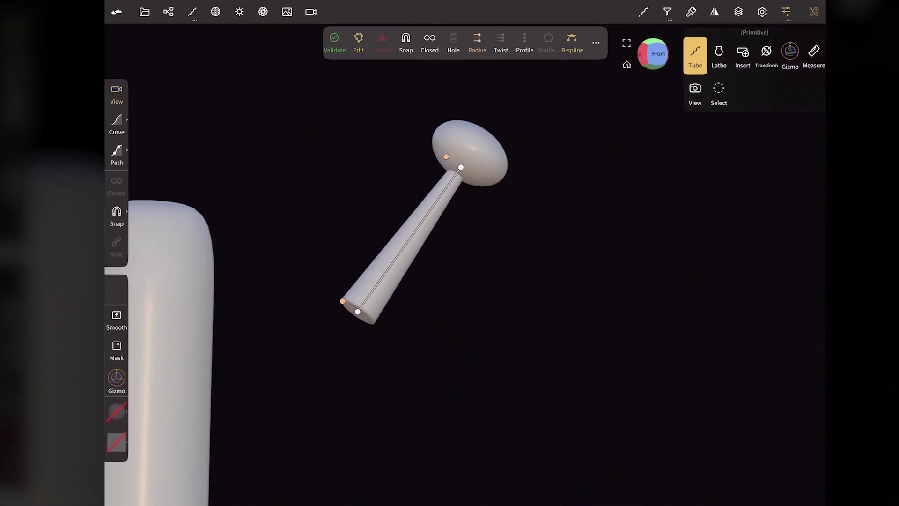
click(168, 11)
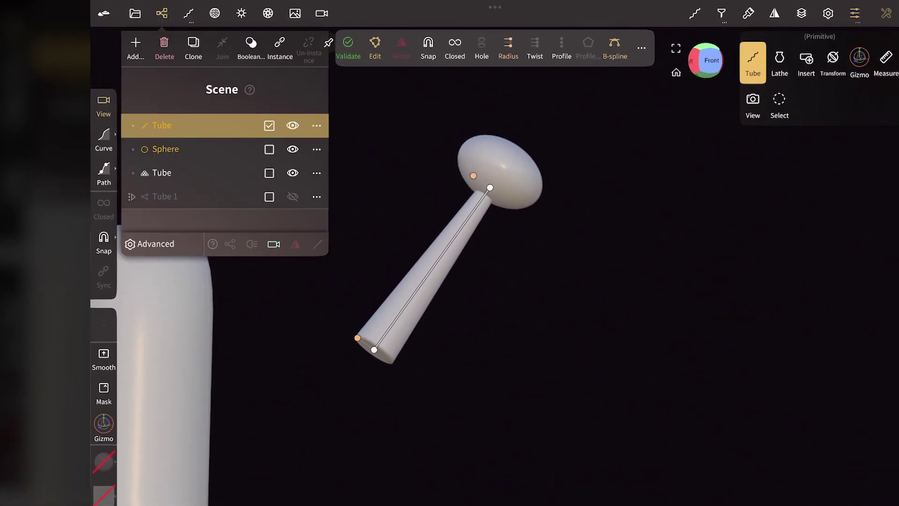
click(353, 57)
Step: Select the flattened sphere and tube, group them, then collapse and deselect the group
click(267, 149)
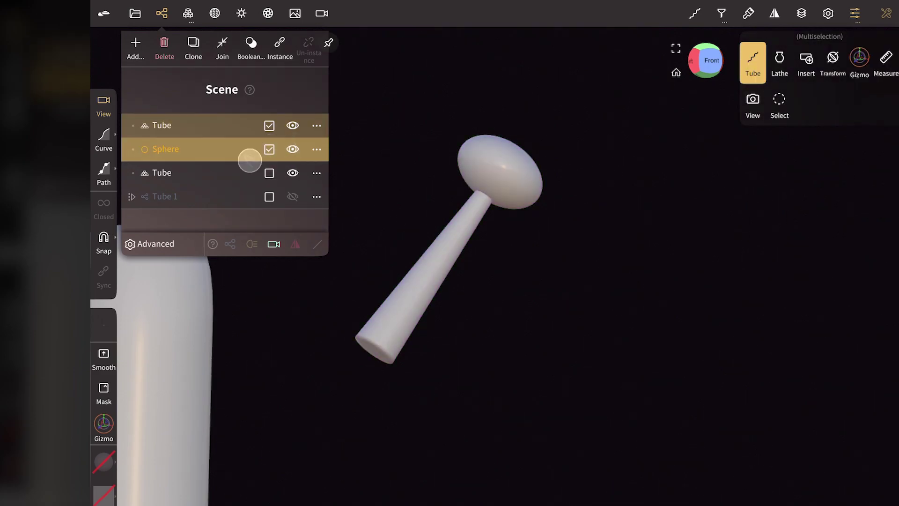
click(270, 125)
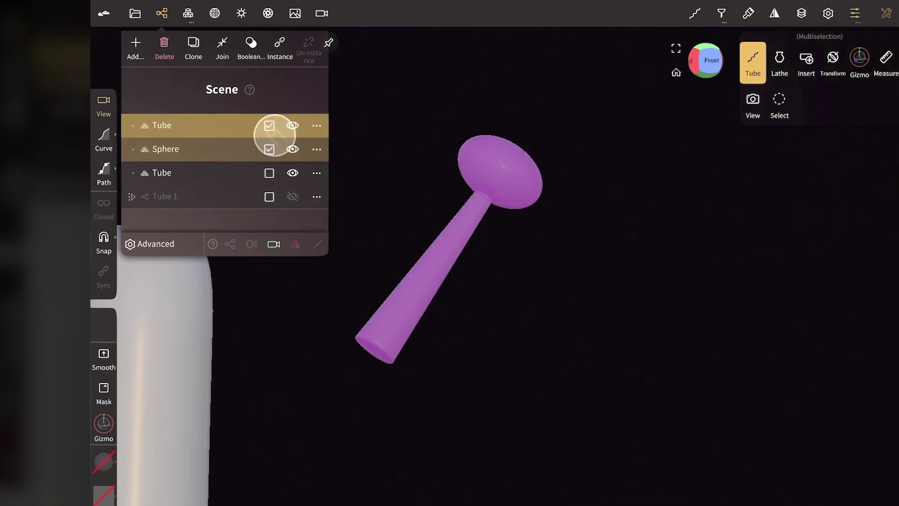
click(135, 45)
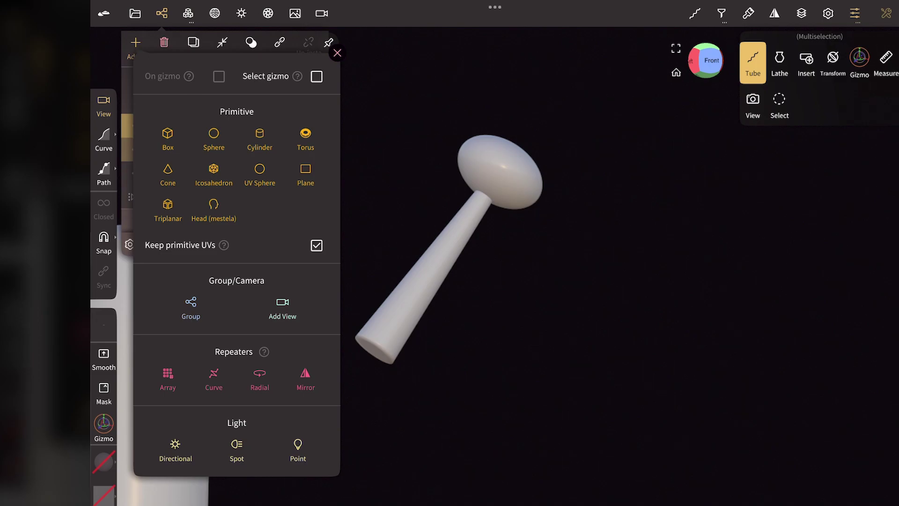
click(189, 305)
click(132, 125)
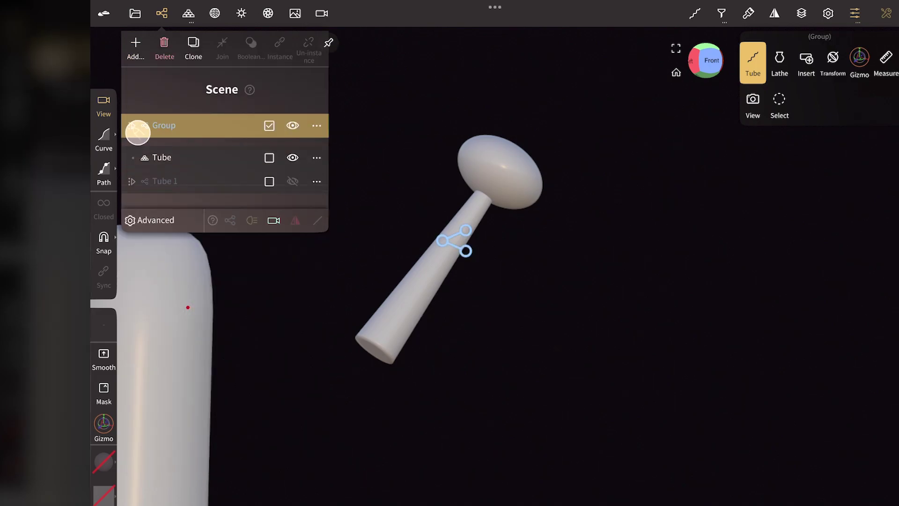
click(270, 126)
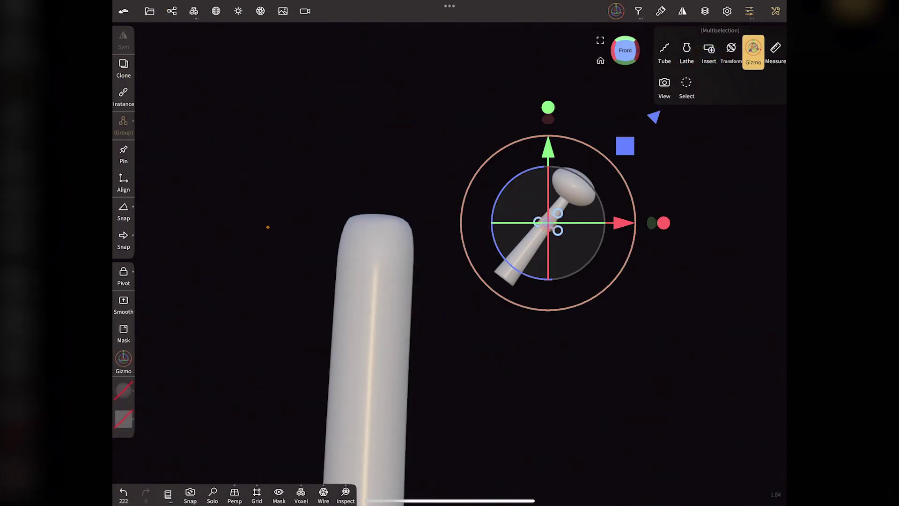
Step: Move the anther group onto the top of the stamen tube, checking from the side
drag(623, 223, 516, 225)
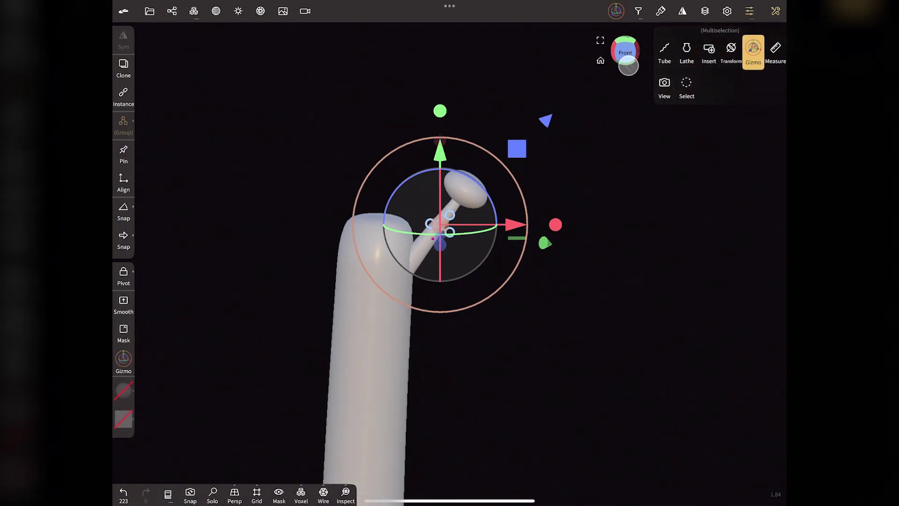
drag(629, 66, 625, 57)
drag(443, 152, 454, 110)
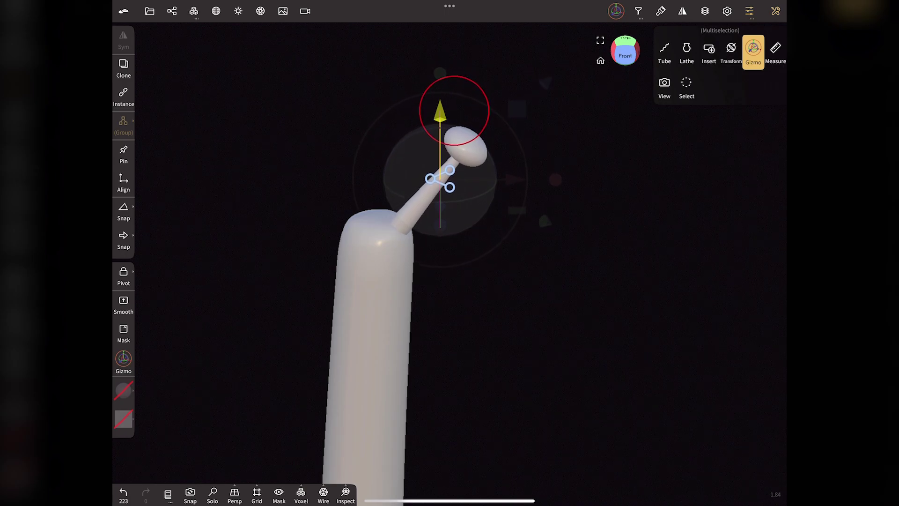
click(633, 51)
drag(358, 169, 365, 173)
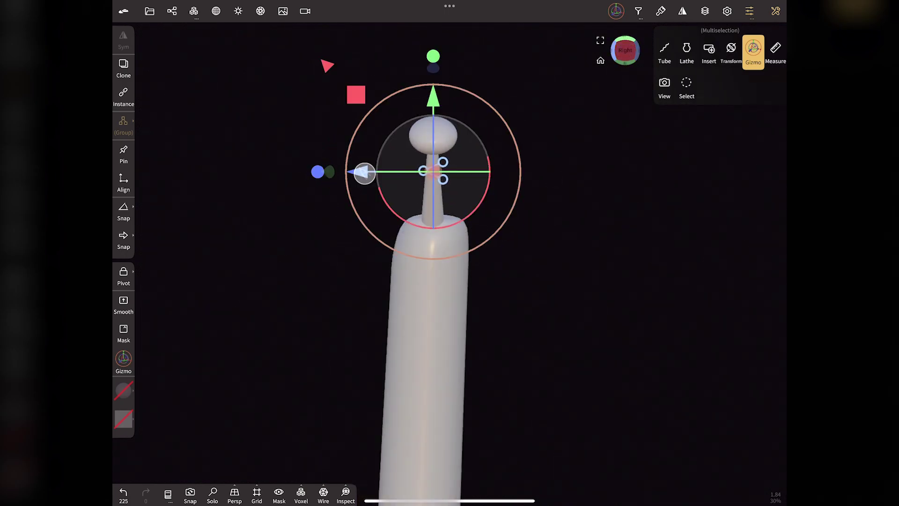
click(625, 50)
Step: Duplicate the anther group and move the copy to the right
click(172, 11)
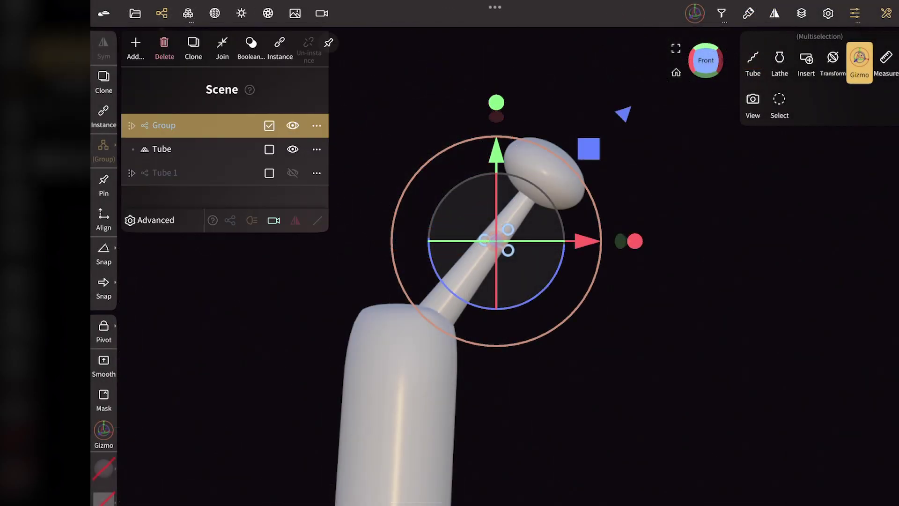
click(193, 45)
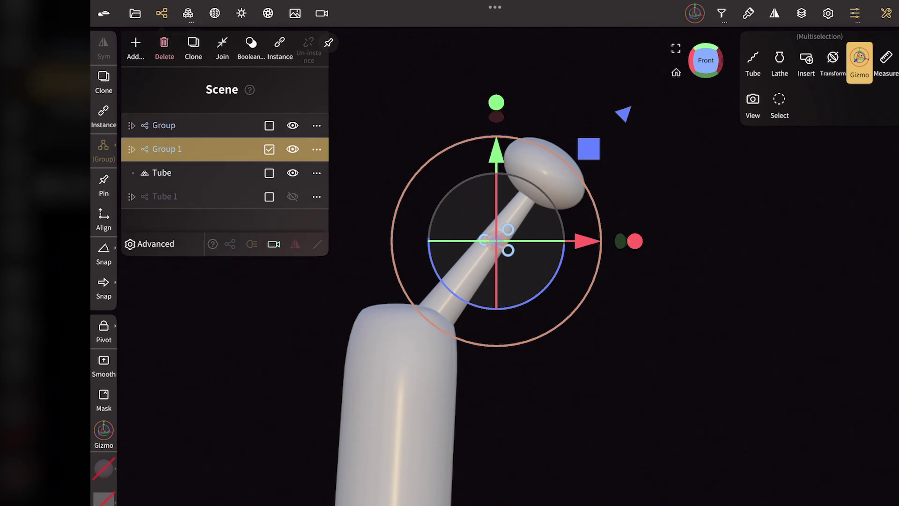
click(161, 13)
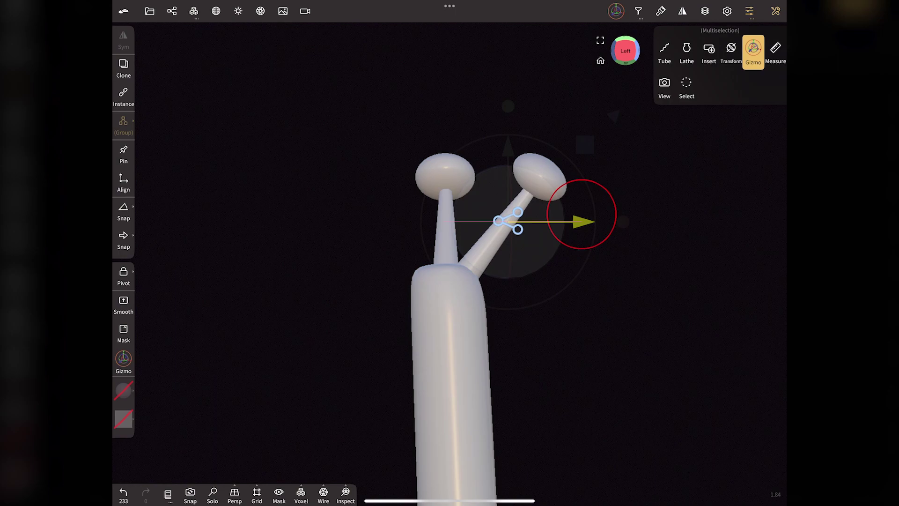
drag(582, 214, 591, 213)
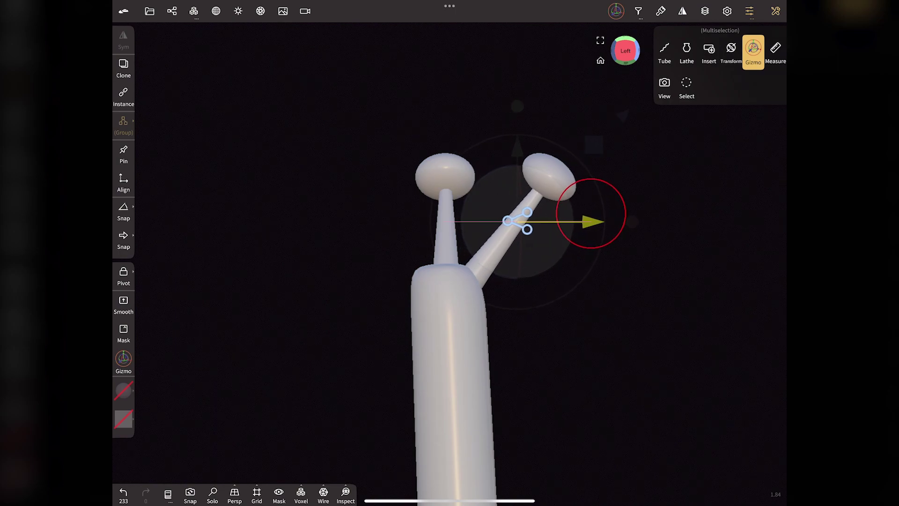
drag(626, 51, 566, 51)
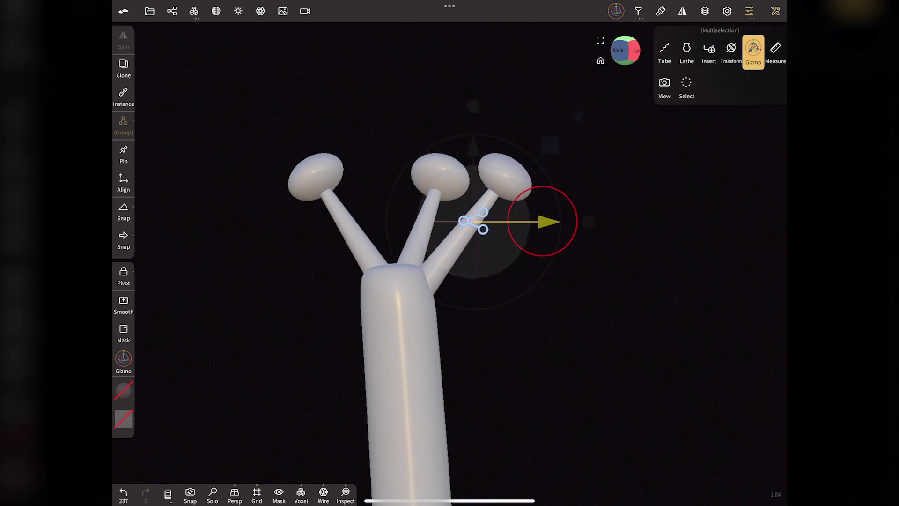
Step: Spread the other anther arms outward around the stamen tip and review from the front
drag(548, 222, 541, 221)
drag(626, 51, 562, 52)
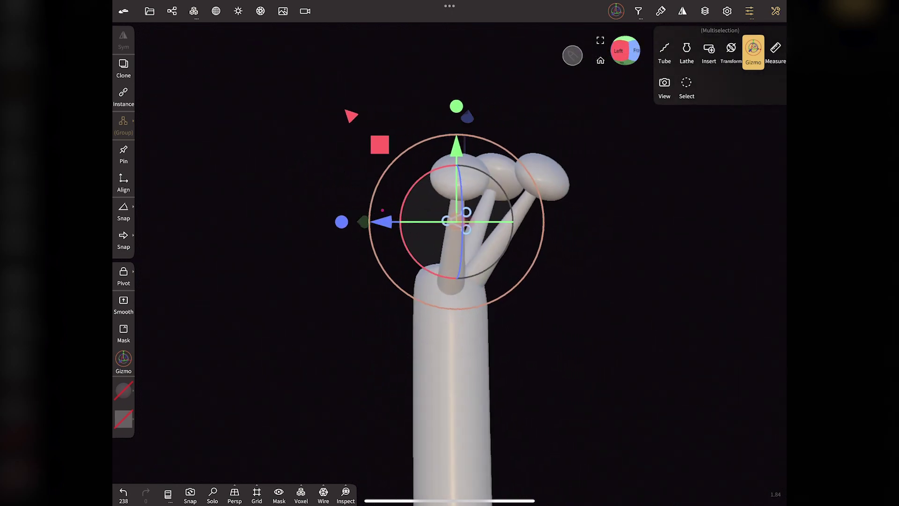
drag(626, 50, 572, 51)
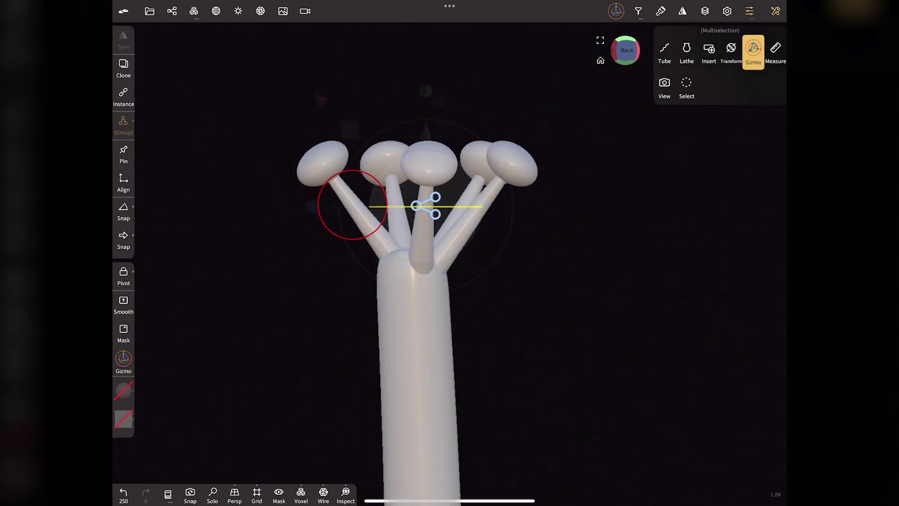
mouse_move(352, 204)
mouse_down()
mouse_move(337, 203)
mouse_move(347, 212)
mouse_up()
mouse_move(562, 328)
mouse_down()
mouse_move(515, 328)
mouse_move(609, 328)
mouse_move(571, 328)
mouse_up()
click(625, 50)
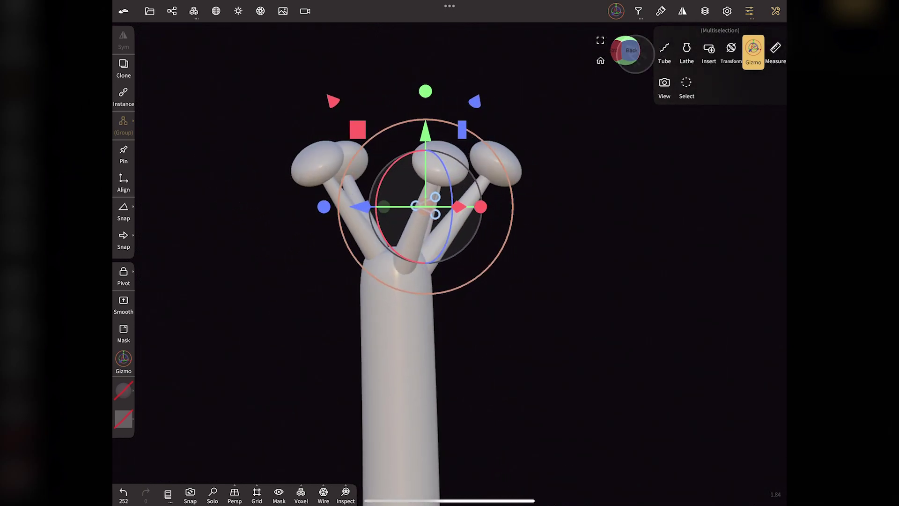
click(665, 52)
drag(398, 202, 468, 384)
Step: Draw a thin B-spline tube, Tube 6, beside the stamen and reduce its radius
click(123, 115)
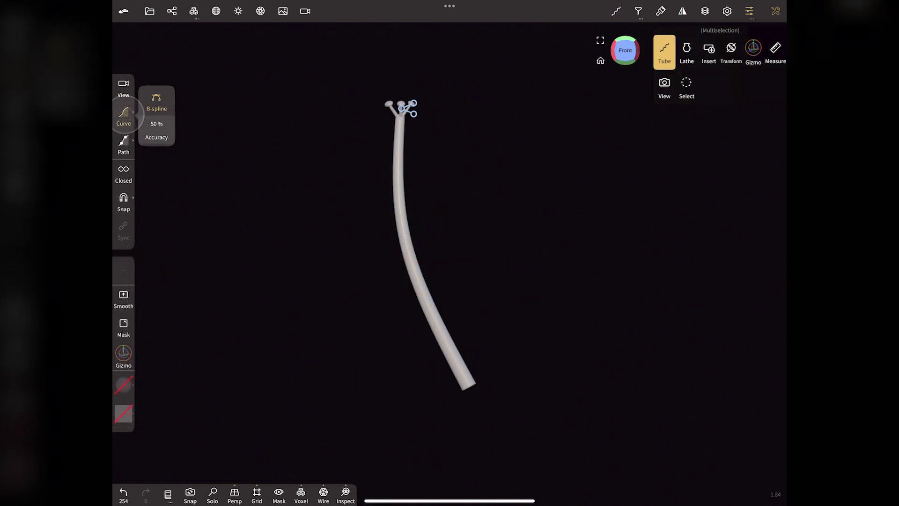
mouse_move(461, 122)
mouse_down()
mouse_move(502, 328)
mouse_move(555, 412)
mouse_up()
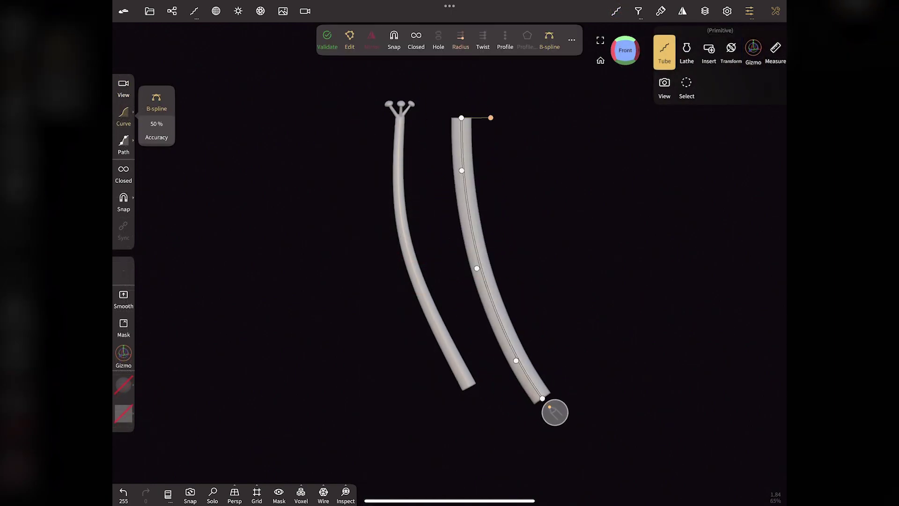
drag(490, 118, 485, 118)
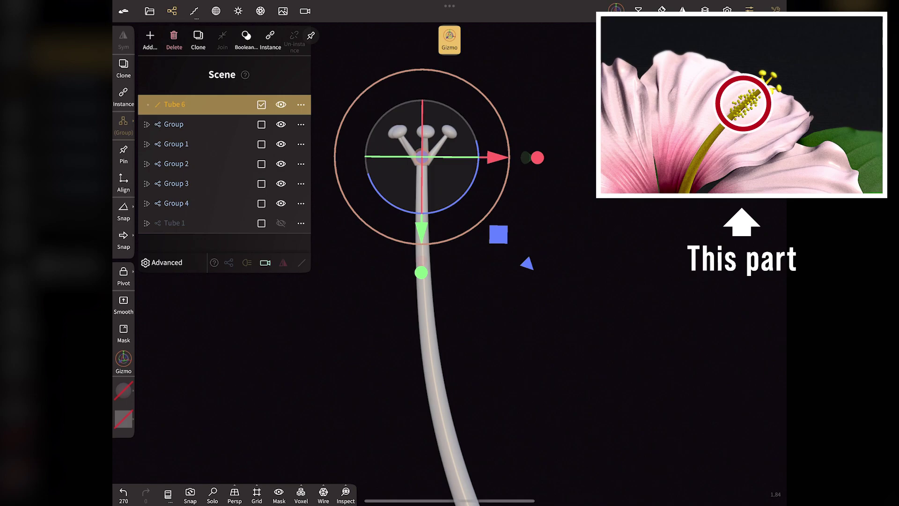
Step: Add a sphere, shrink it to a small bead, and raise it
click(149, 39)
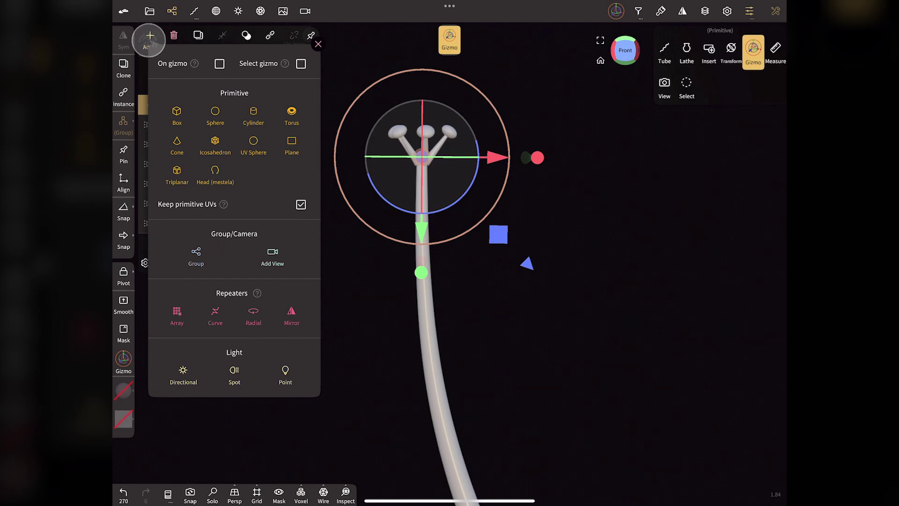
click(215, 112)
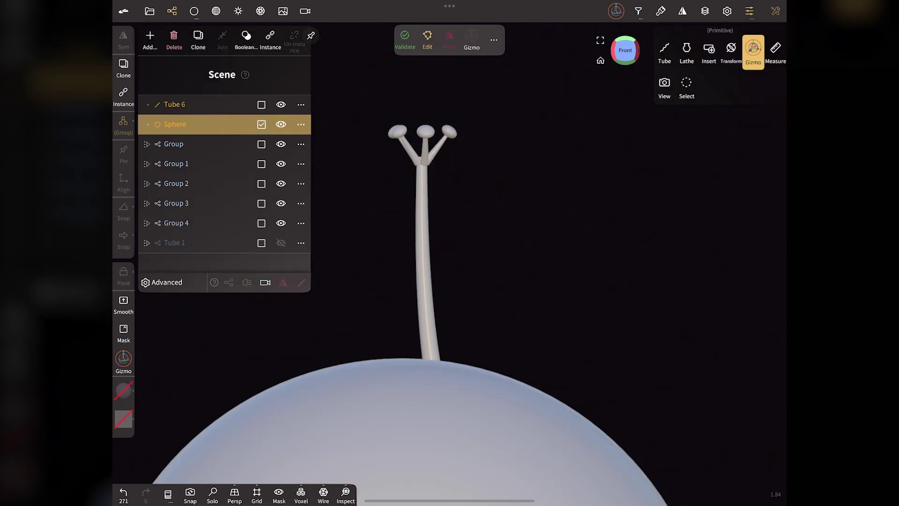
click(172, 11)
drag(544, 362, 508, 362)
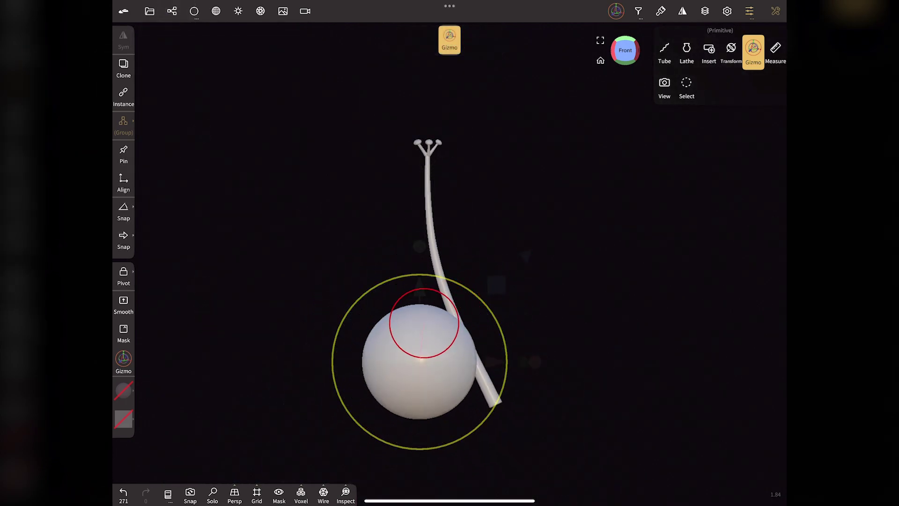
drag(446, 295, 446, 140)
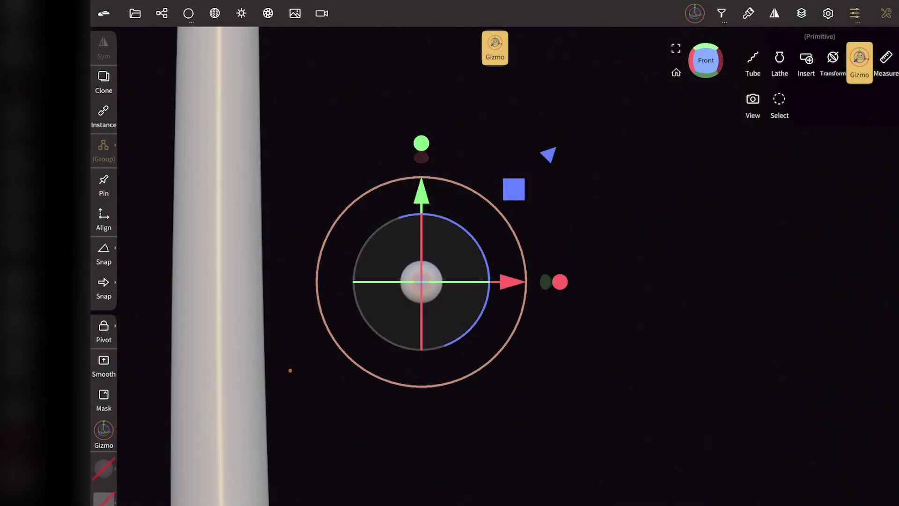
Step: Move Sphere above Tube 6 in the list and clone two copies, shifting them right and down
click(161, 13)
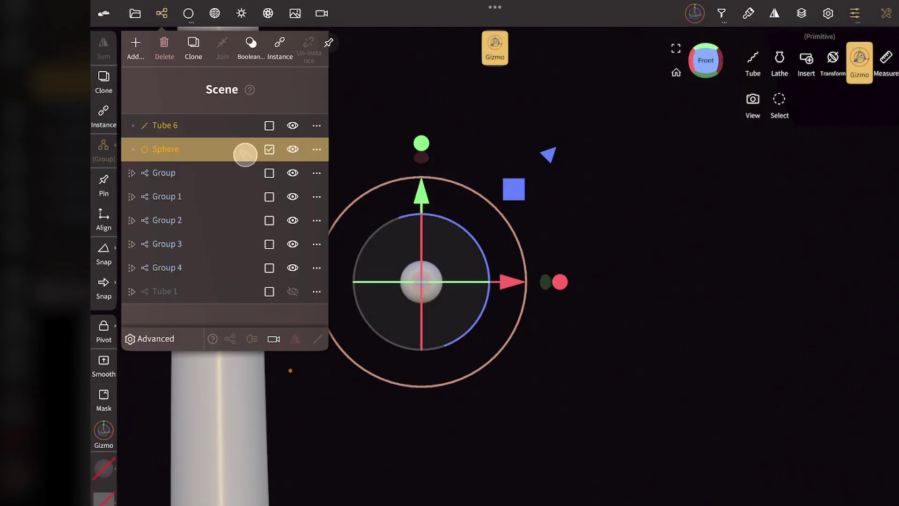
drag(245, 155, 243, 126)
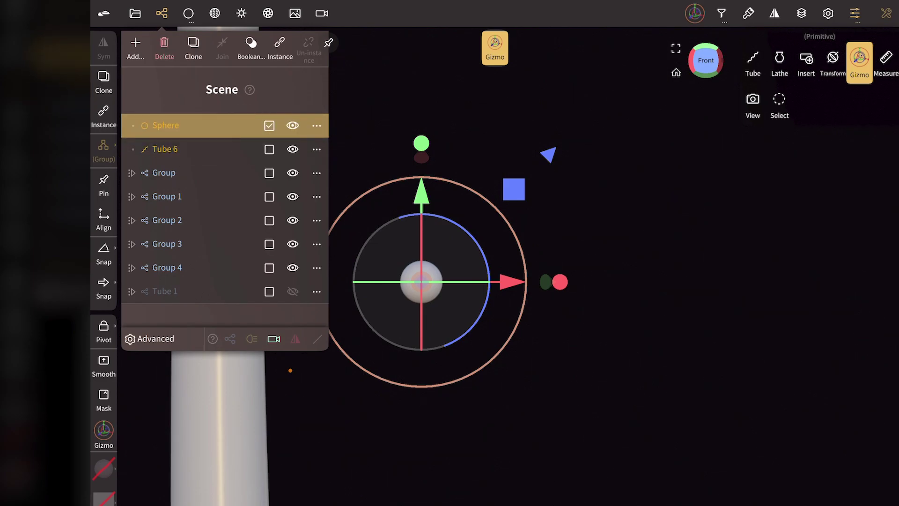
click(193, 46)
drag(513, 282, 588, 282)
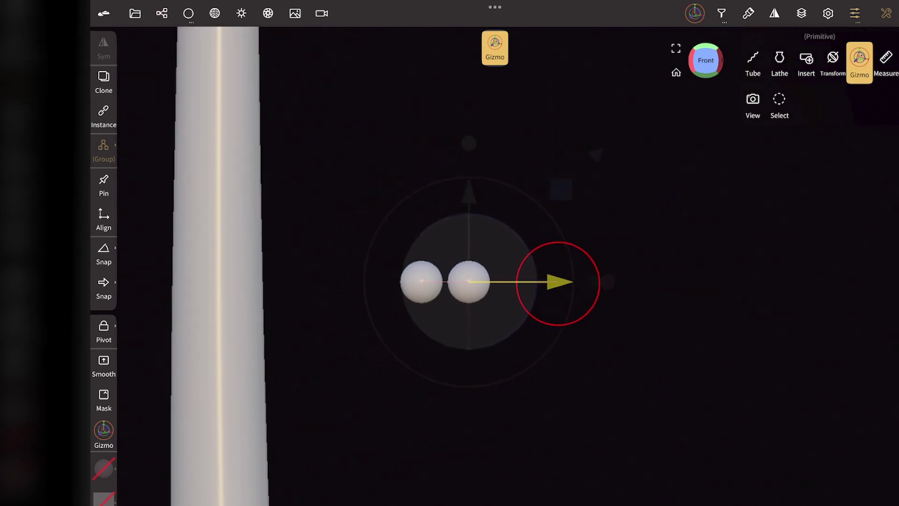
click(172, 9)
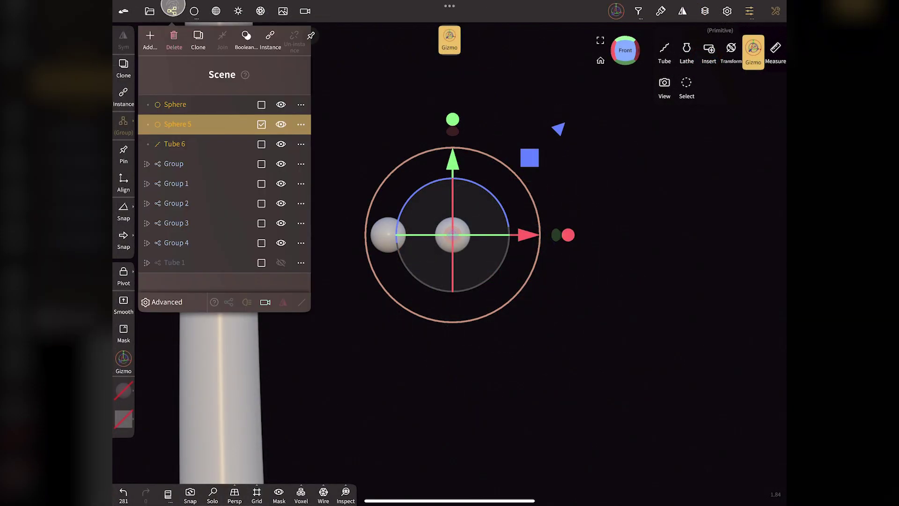
click(198, 35)
drag(453, 162, 452, 220)
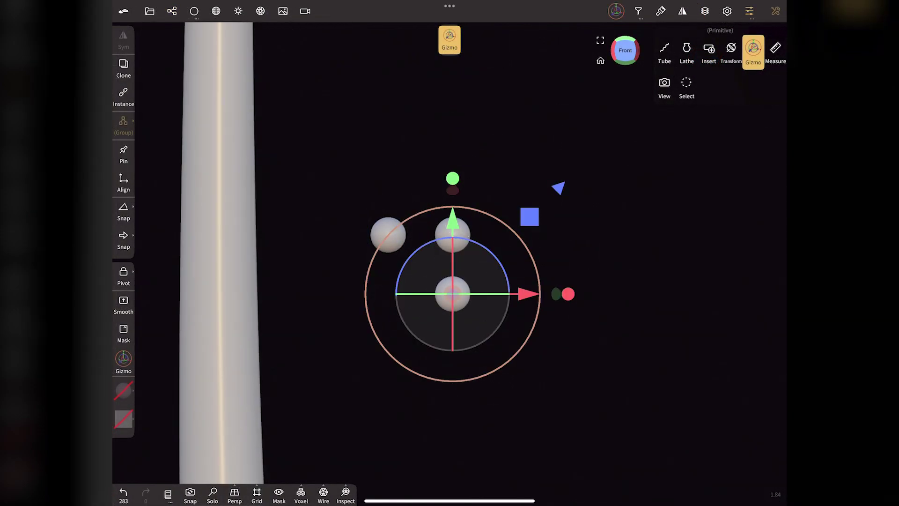
Step: Clone Sphere 7, move it left, and hide Tube 6
click(172, 11)
click(198, 35)
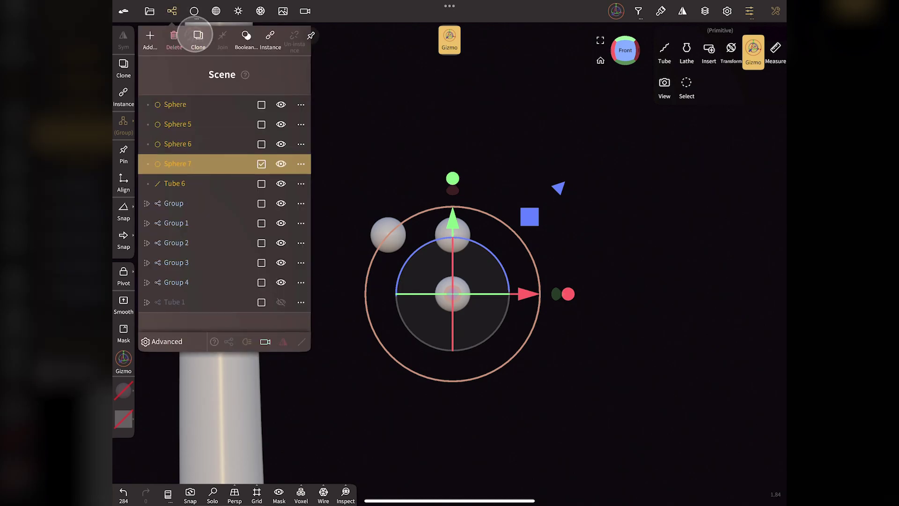
click(171, 11)
drag(527, 294, 461, 294)
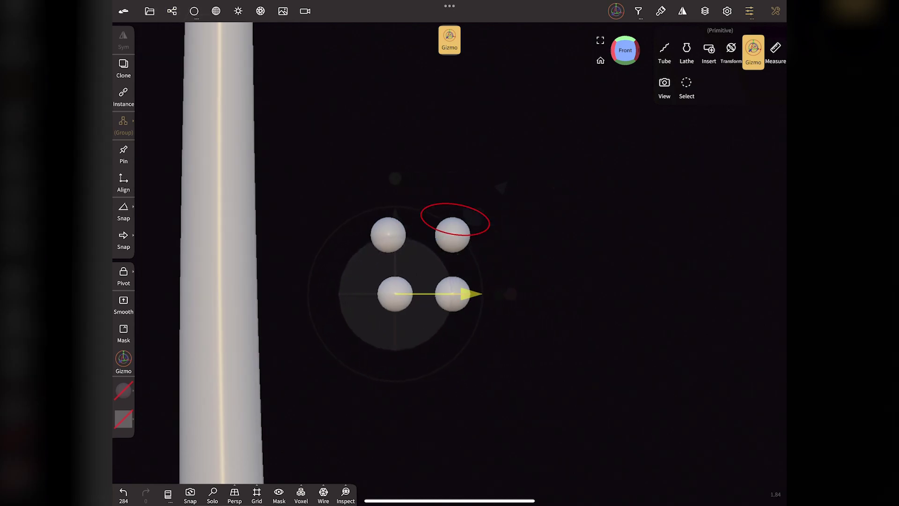
click(172, 10)
click(614, 51)
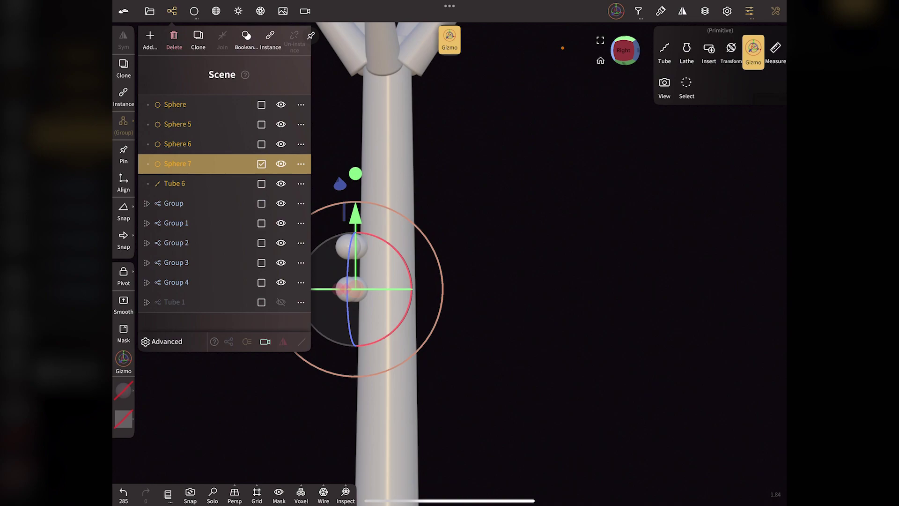
click(281, 183)
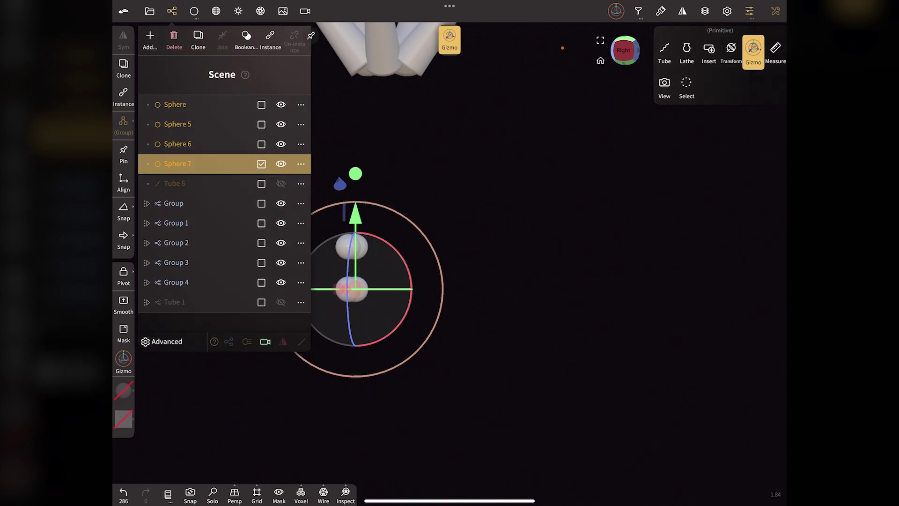
click(172, 10)
Step: Rearrange individual beads by shifting them sideways and upward
drag(281, 289, 322, 298)
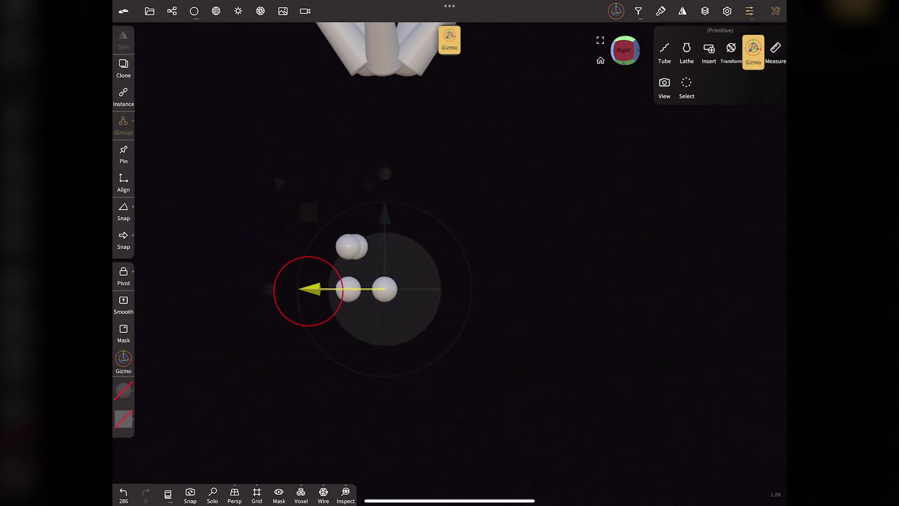
click(371, 245)
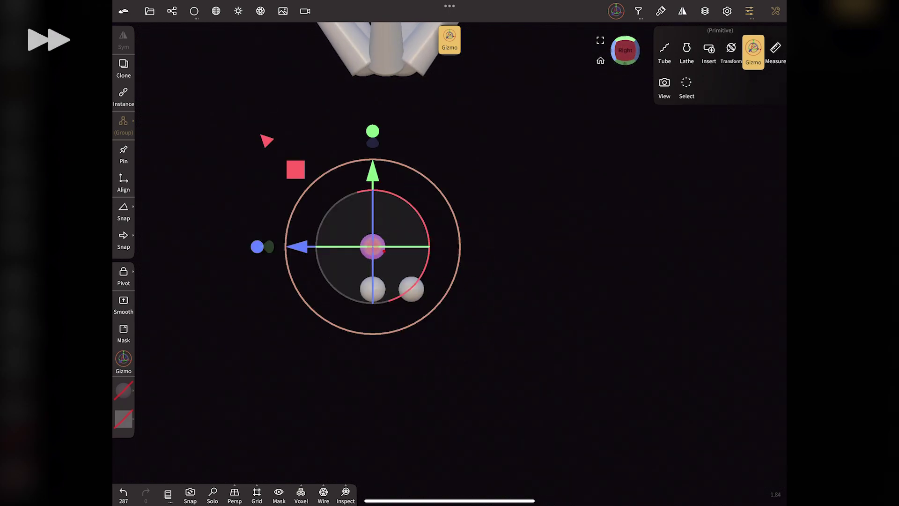
drag(300, 245, 348, 245)
mouse_move(426, 177)
mouse_down()
mouse_move(426, 155)
mouse_move(427, 199)
mouse_up()
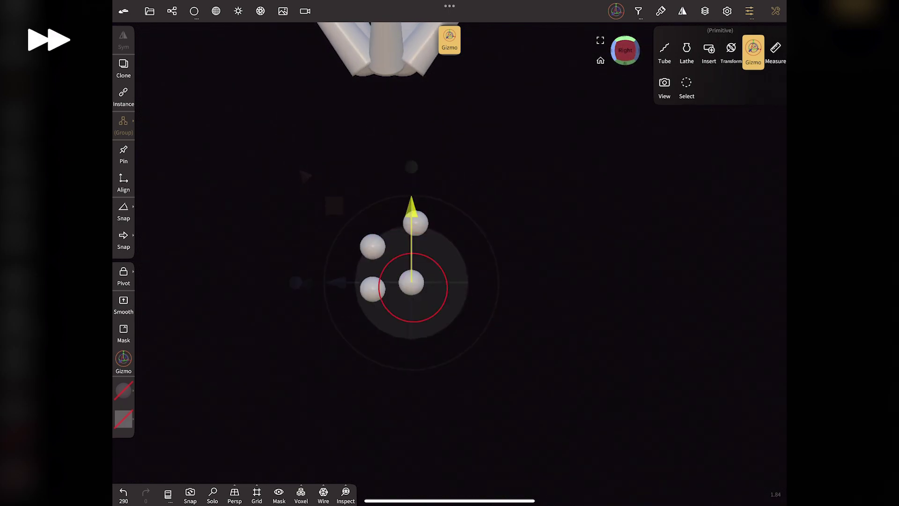
click(626, 50)
click(432, 247)
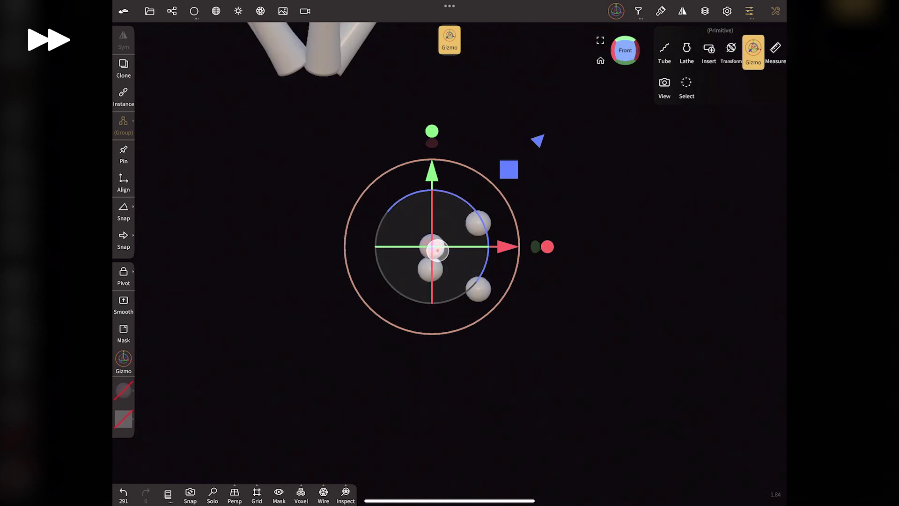
drag(432, 247, 448, 248)
click(424, 273)
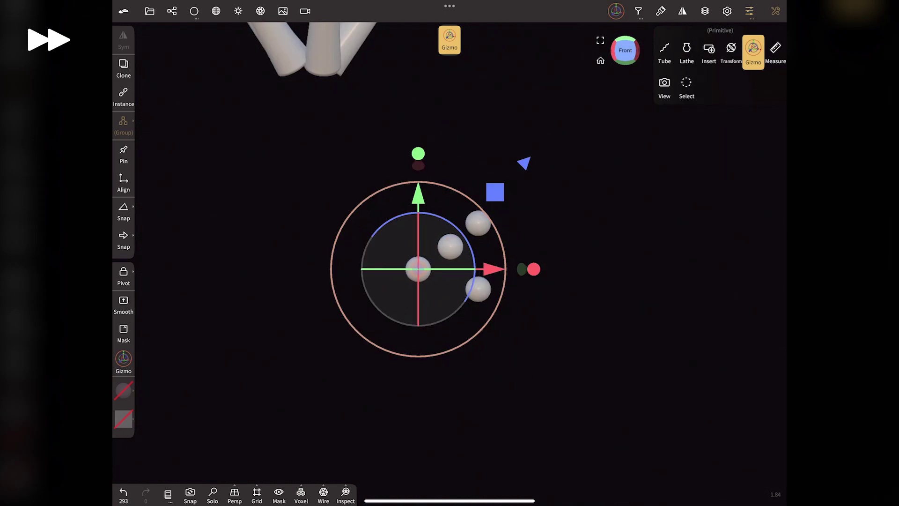
Step: Clone the centre sphere, raise the copy, and move several selected spheres right
click(123, 68)
mouse_move(419, 196)
mouse_down()
mouse_move(428, 129)
mouse_move(487, 203)
mouse_move(431, 137)
mouse_up()
click(588, 40)
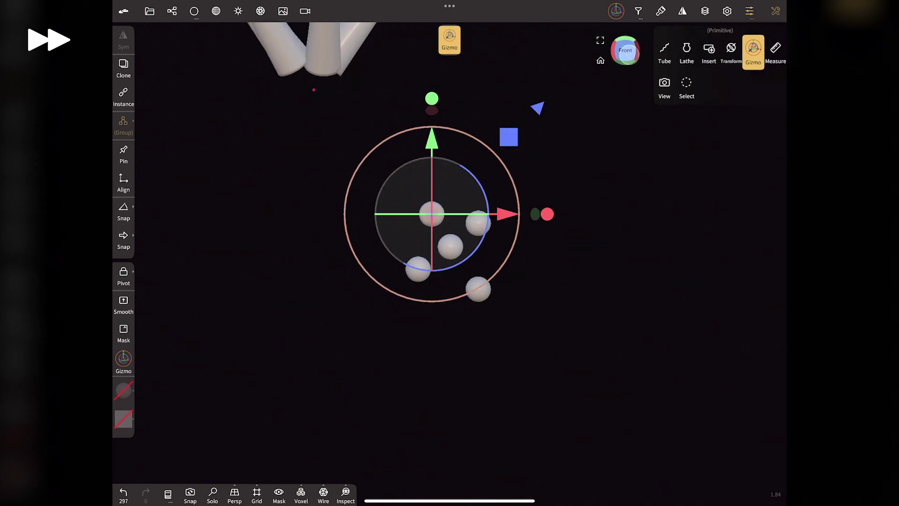
click(172, 10)
click(197, 221)
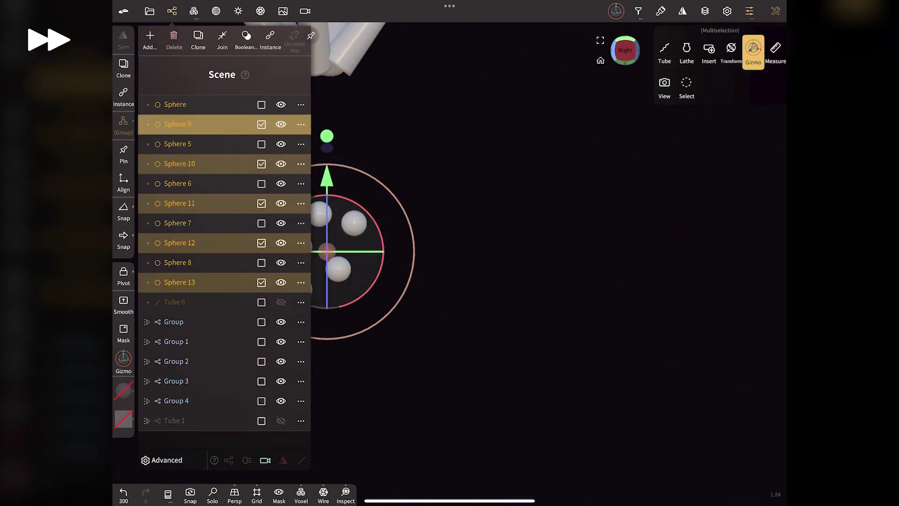
click(171, 11)
drag(253, 252, 327, 253)
Step: Nudge the selected spheres right and up, then review the cluster and pick individual beads
click(626, 51)
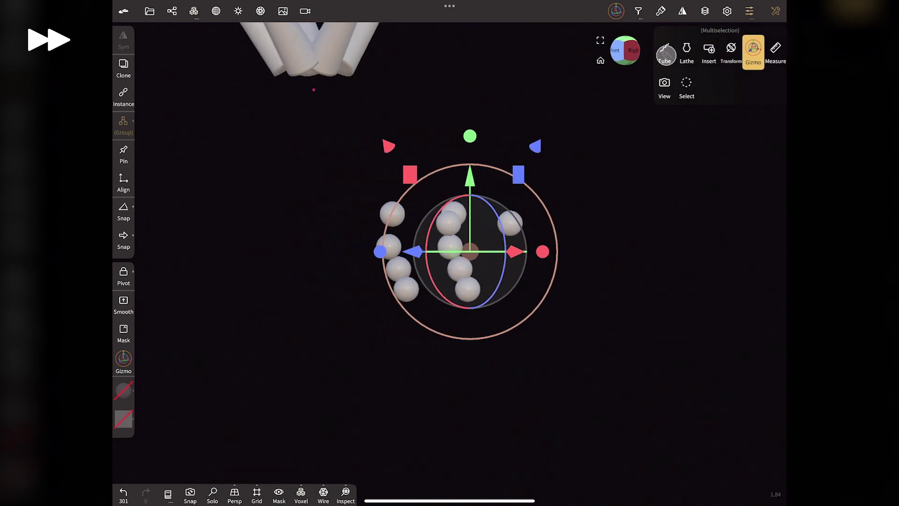
drag(530, 252, 567, 251)
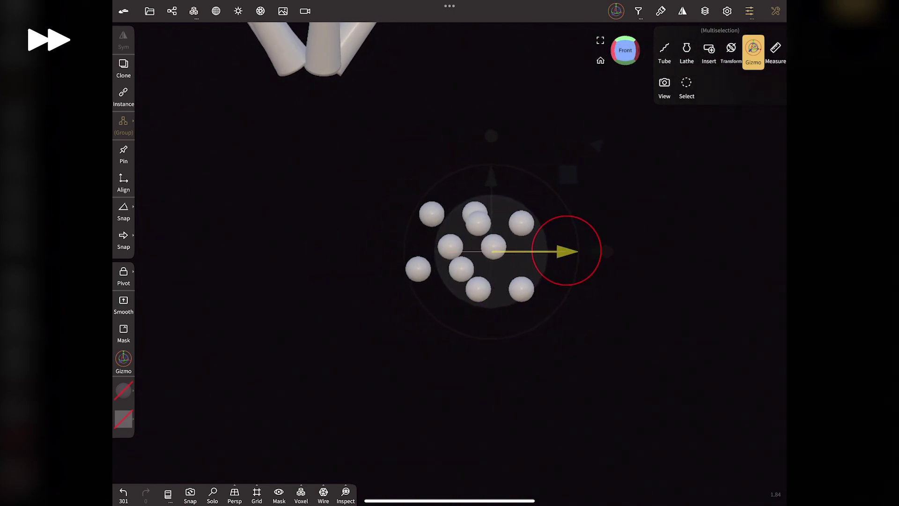
drag(494, 169, 494, 157)
drag(569, 237, 580, 237)
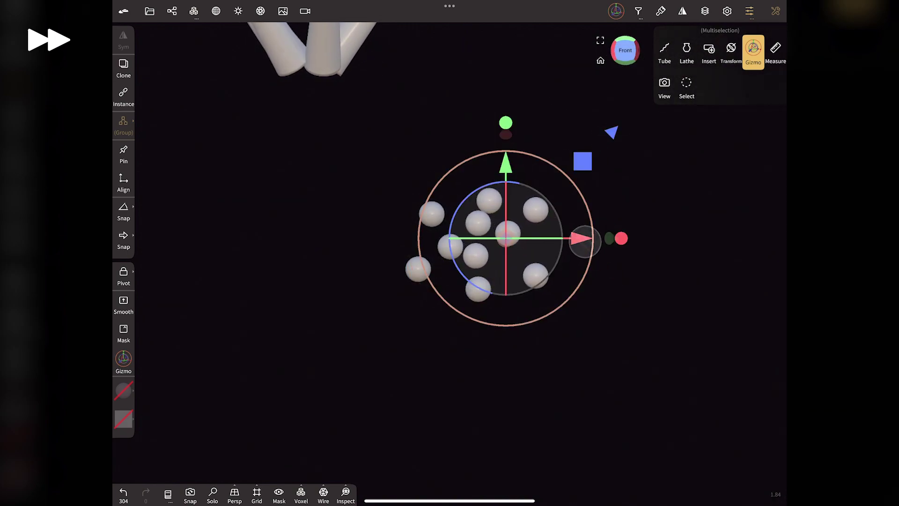
click(628, 53)
drag(382, 239, 328, 239)
drag(281, 375, 327, 366)
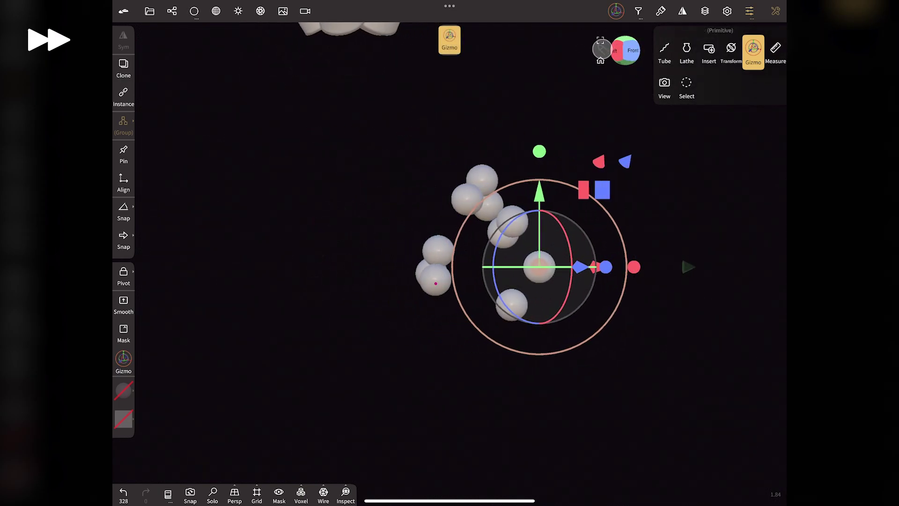
drag(524, 267, 435, 284)
click(648, 204)
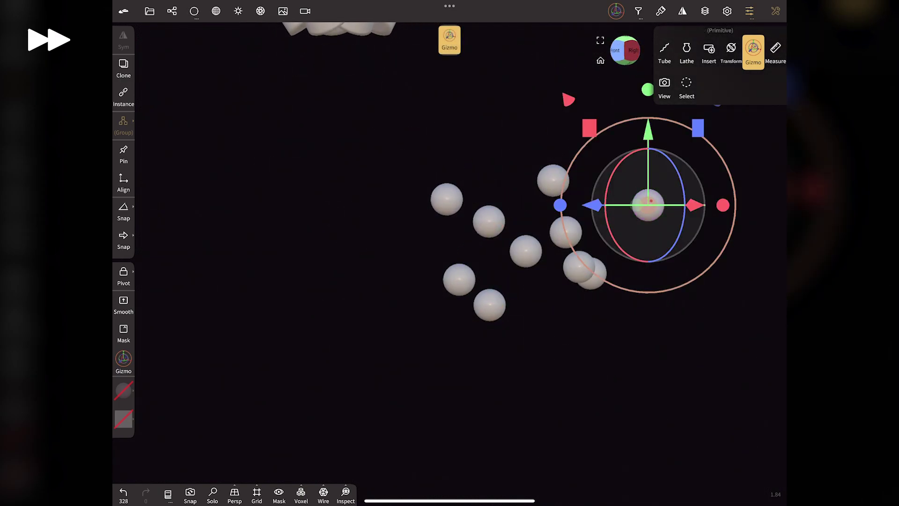
drag(328, 300, 204, 304)
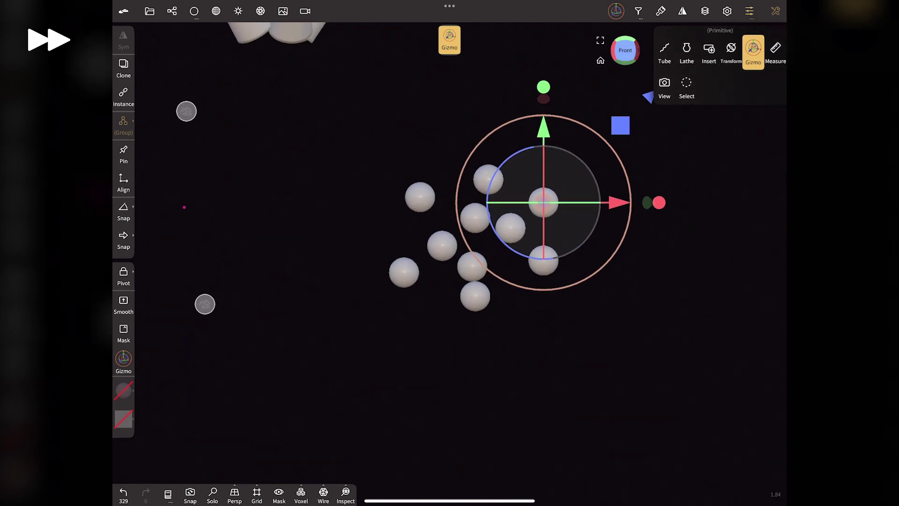
click(483, 300)
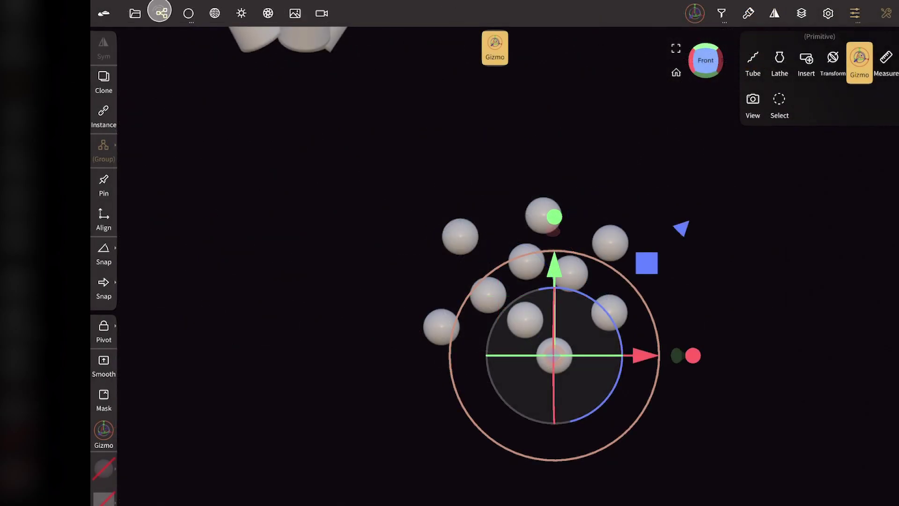
Step: Select all ten bead spheres in the scene list and group them as Group 5
click(161, 13)
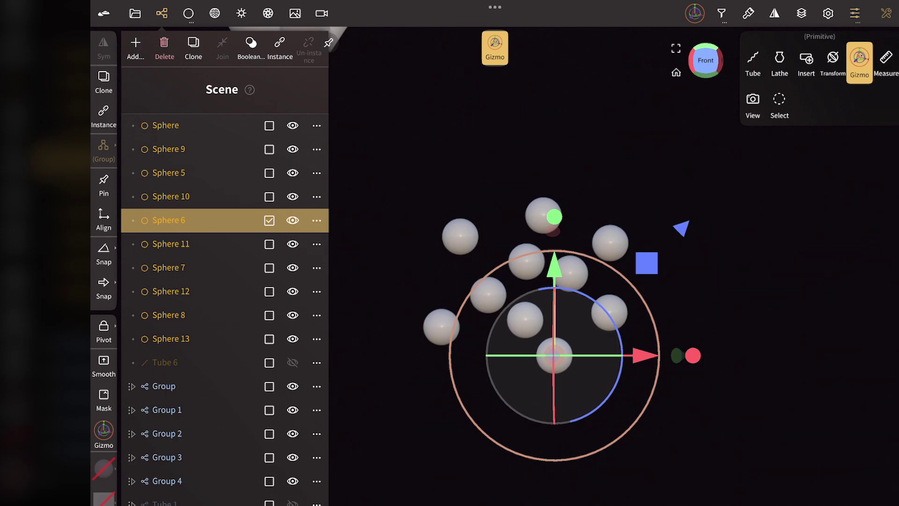
mouse_move(269, 220)
mouse_down()
mouse_move(269, 339)
mouse_move(269, 125)
mouse_up()
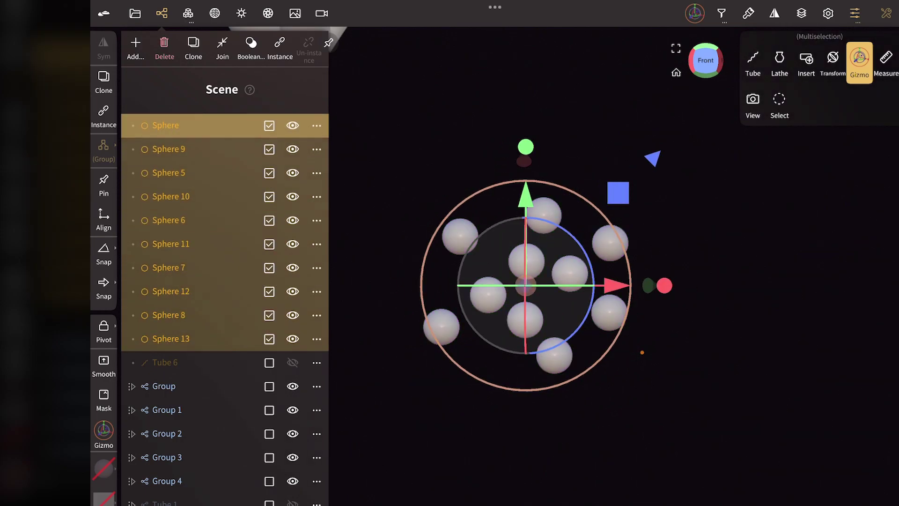
click(136, 45)
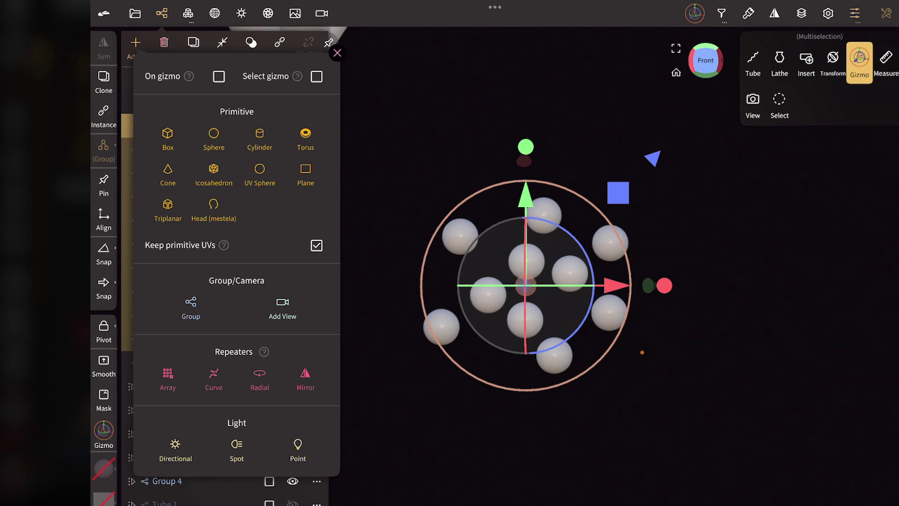
click(191, 308)
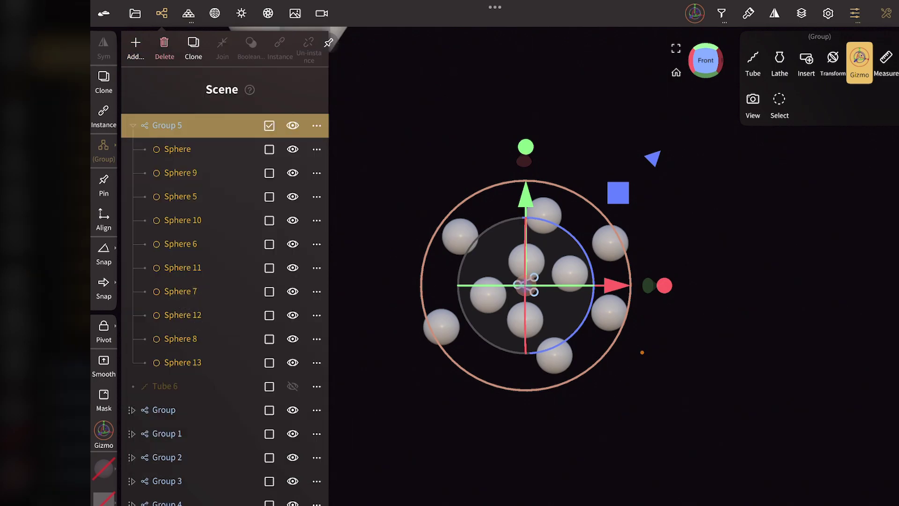
Step: Collapse Group 5 and add a curve repeater for it
click(136, 127)
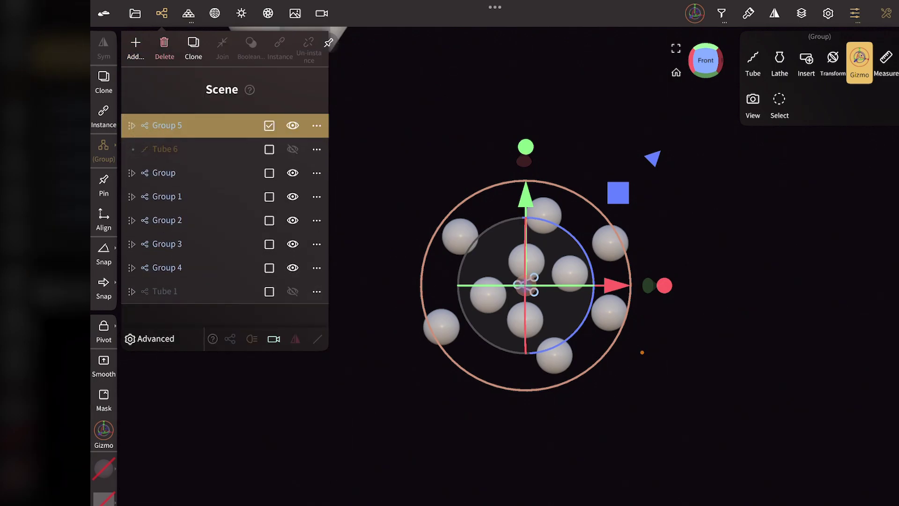
click(135, 44)
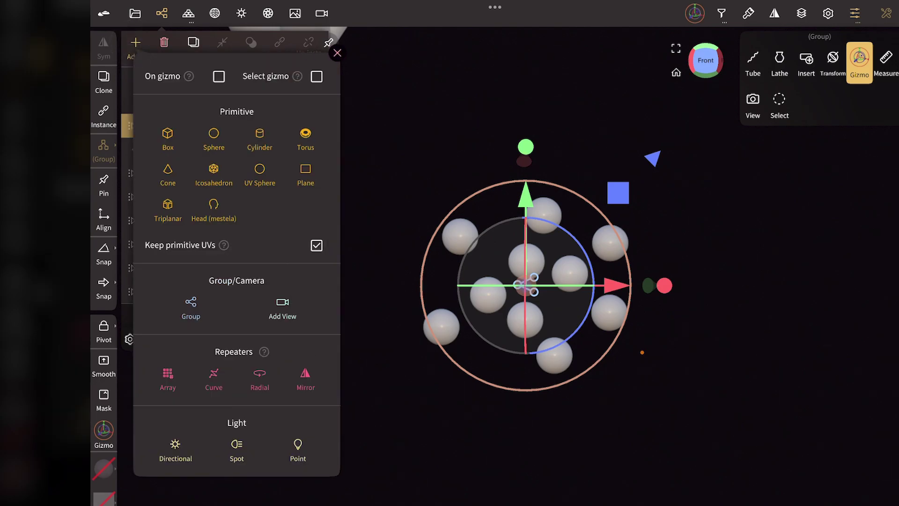
click(208, 383)
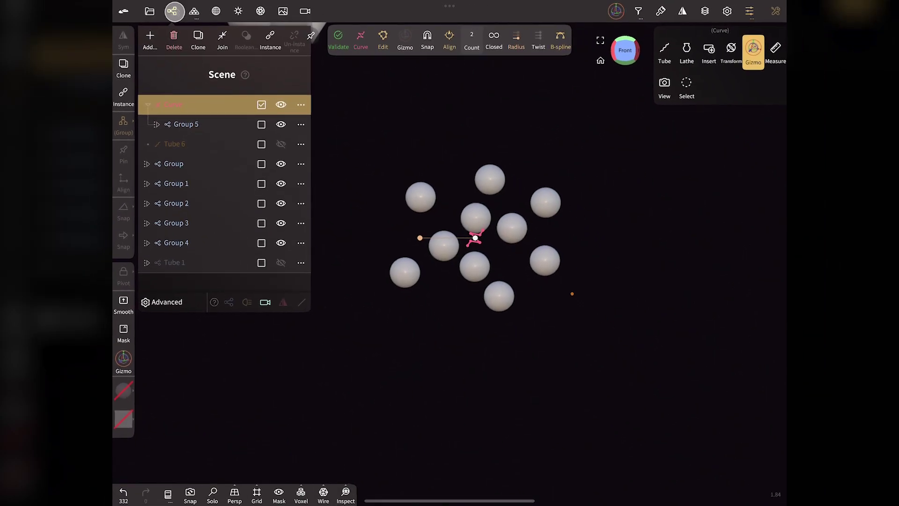
Step: Add a second point to the repeater curve and pull it downward
click(173, 10)
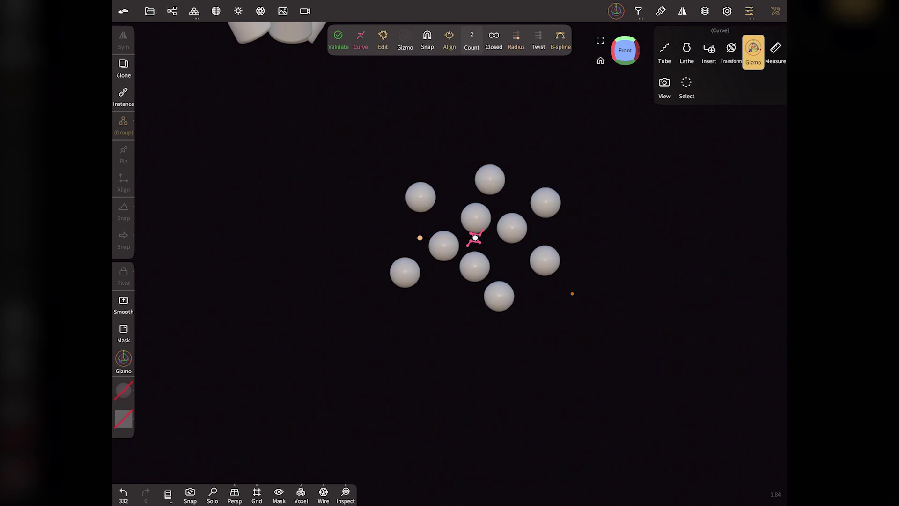
scroll(468, 234, down, 5)
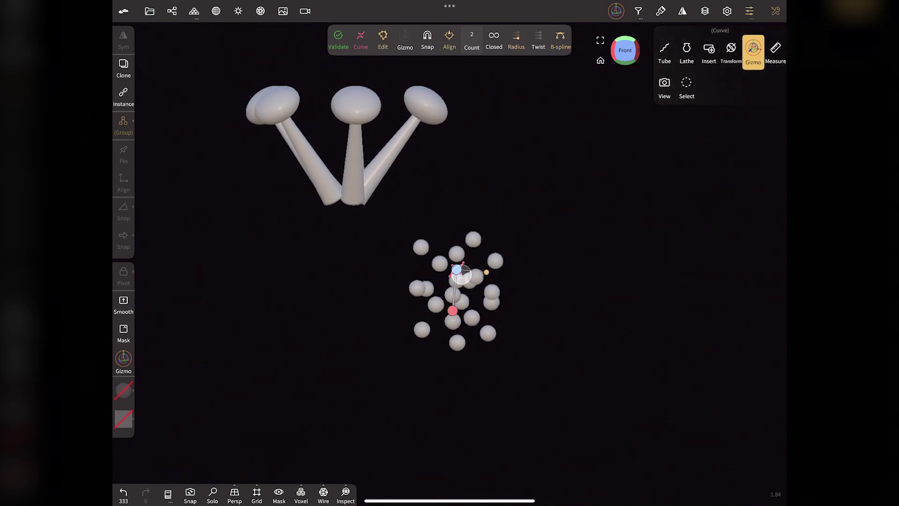
click(459, 200)
drag(452, 310, 459, 349)
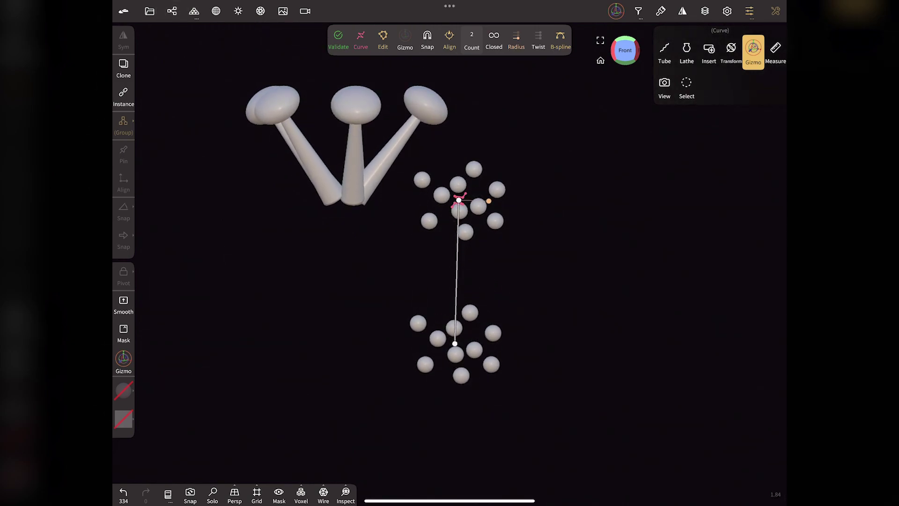
mouse_move(347, 313)
mouse_down()
mouse_move(309, 314)
mouse_move(349, 313)
mouse_up()
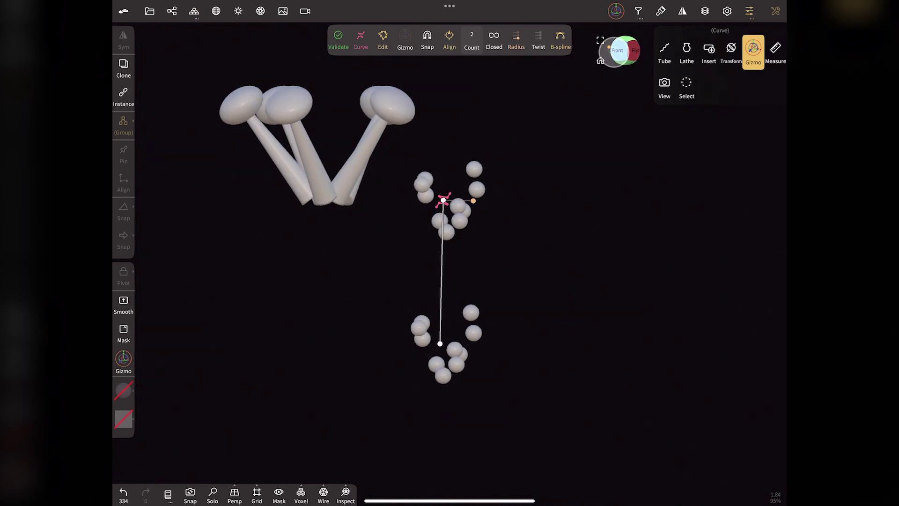
Step: Show the stamen tube again and drag the curve points onto it and down the trunk
click(172, 11)
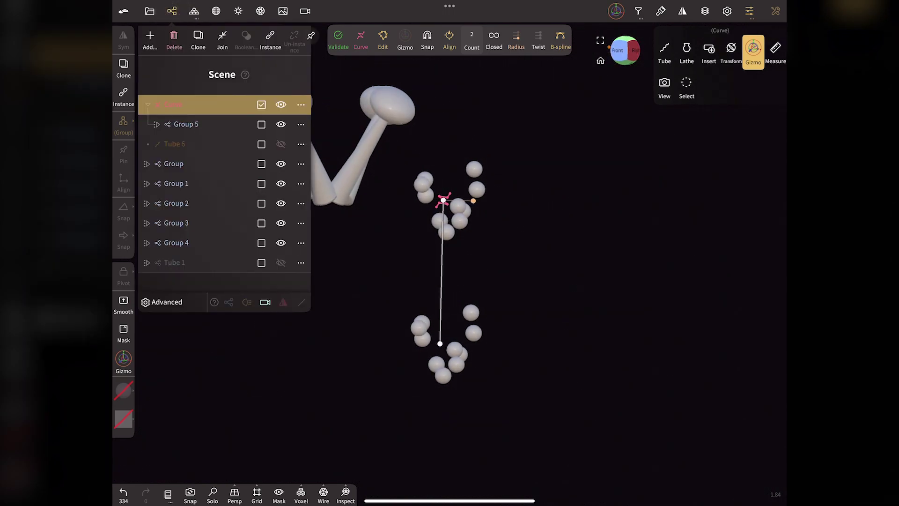
click(281, 144)
click(172, 10)
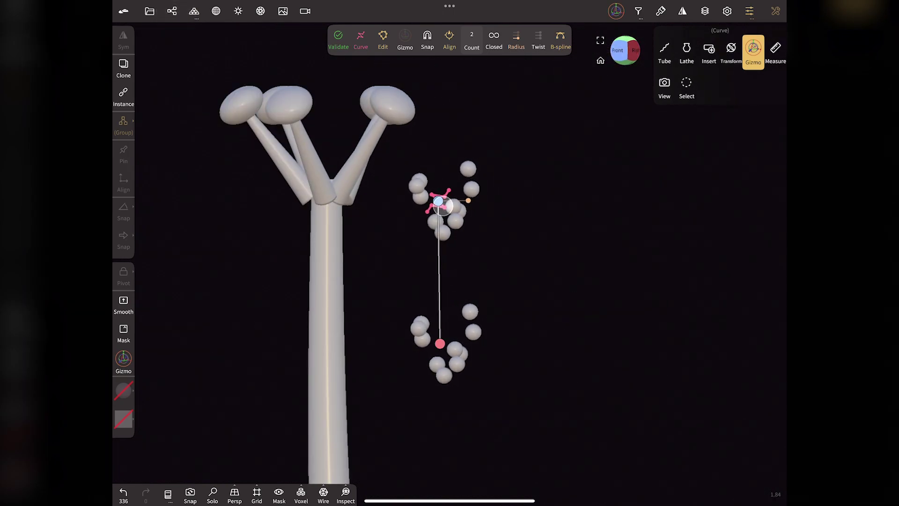
drag(443, 200, 326, 242)
drag(442, 345, 333, 435)
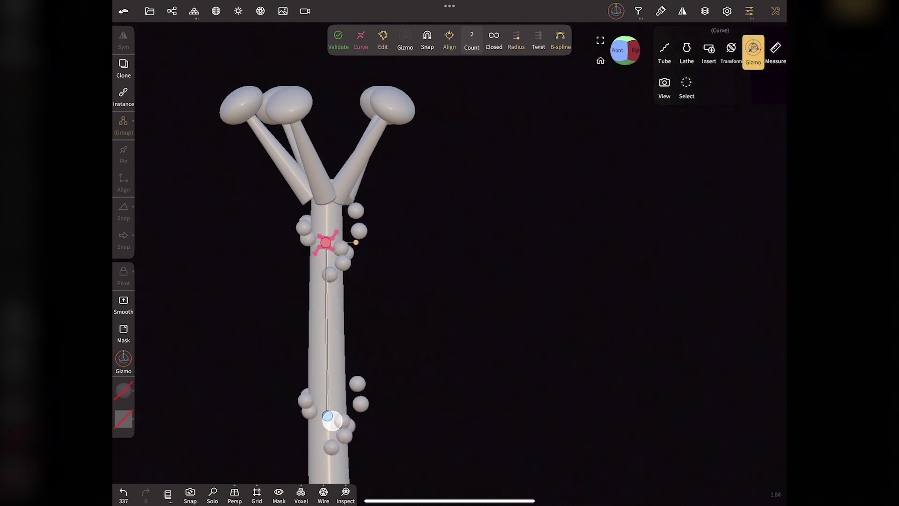
Step: Raise the repeater count and fine-tune the curve points so the bead copies line the tube
drag(471, 38, 490, 42)
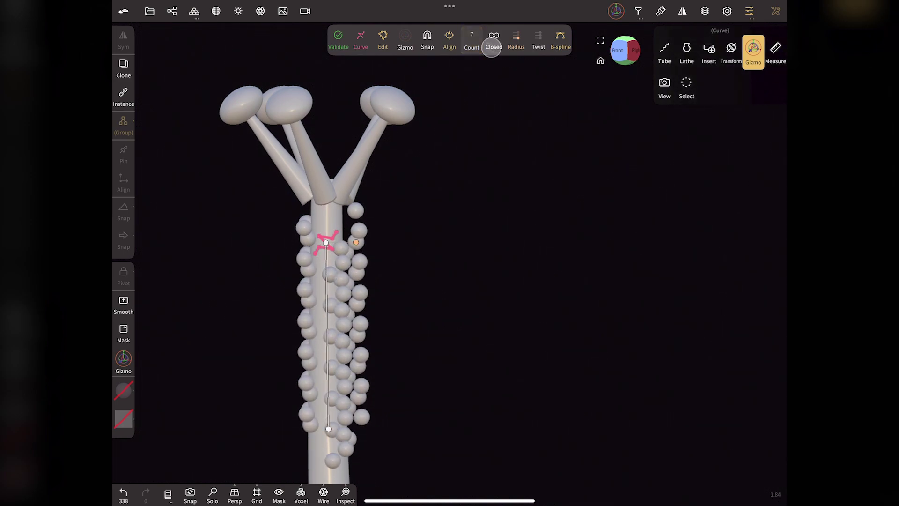
middle_drag(200, 142, 213, 144)
drag(407, 176, 408, 173)
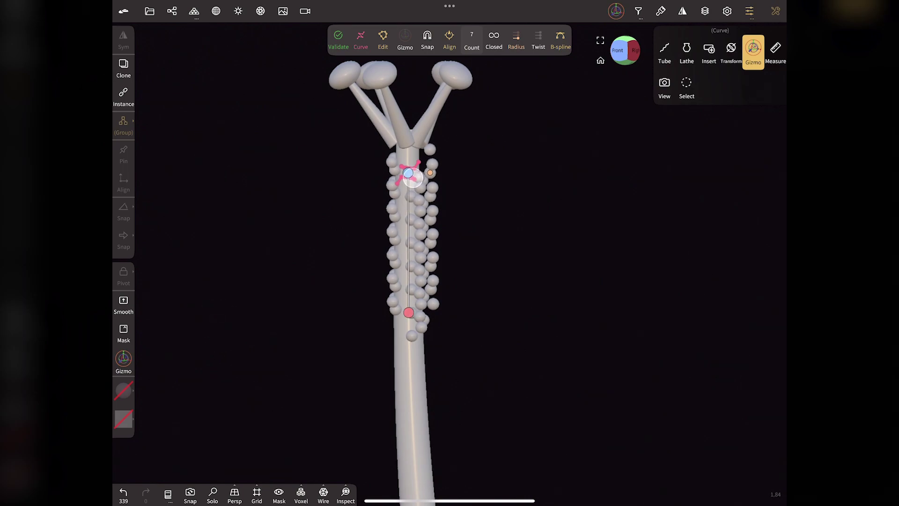
drag(409, 313, 409, 320)
middle_drag(413, 324, 469, 328)
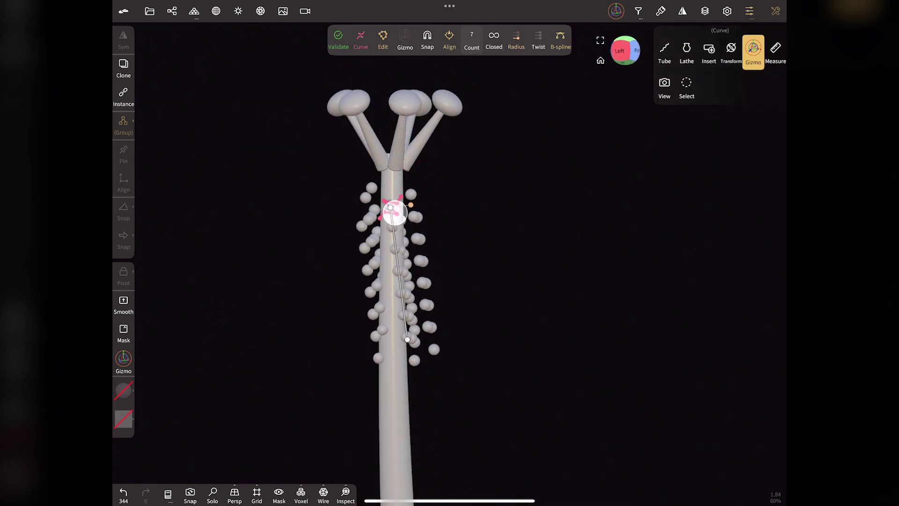
drag(406, 346, 398, 360)
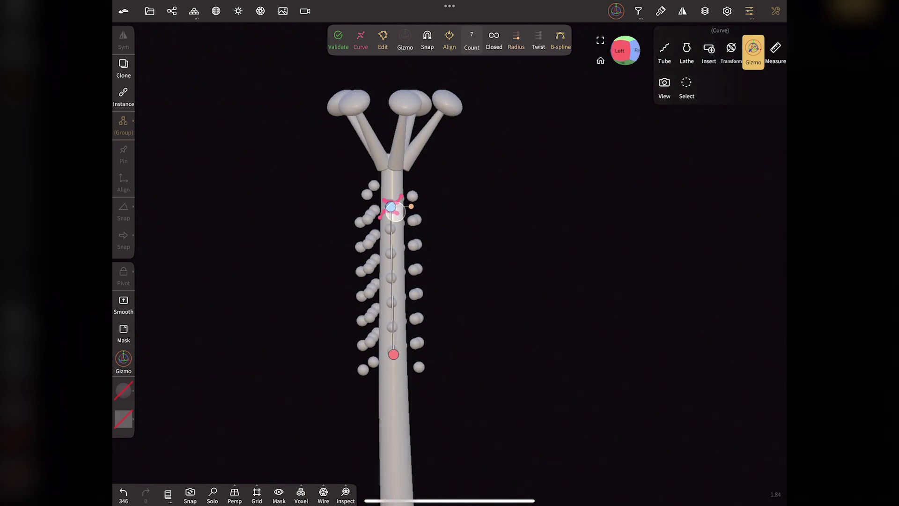
drag(395, 212, 397, 221)
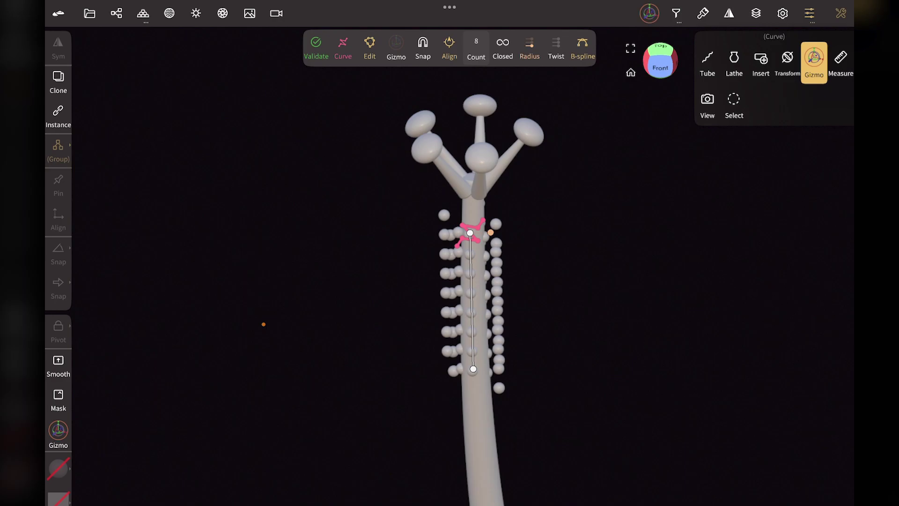
Step: Validate the curve repeater into Group 6 and expand it in the scene list
click(316, 47)
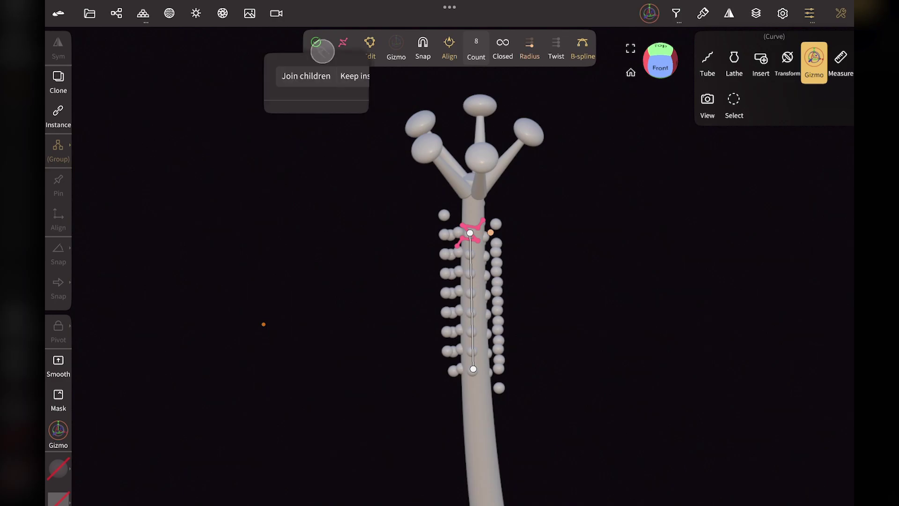
click(390, 150)
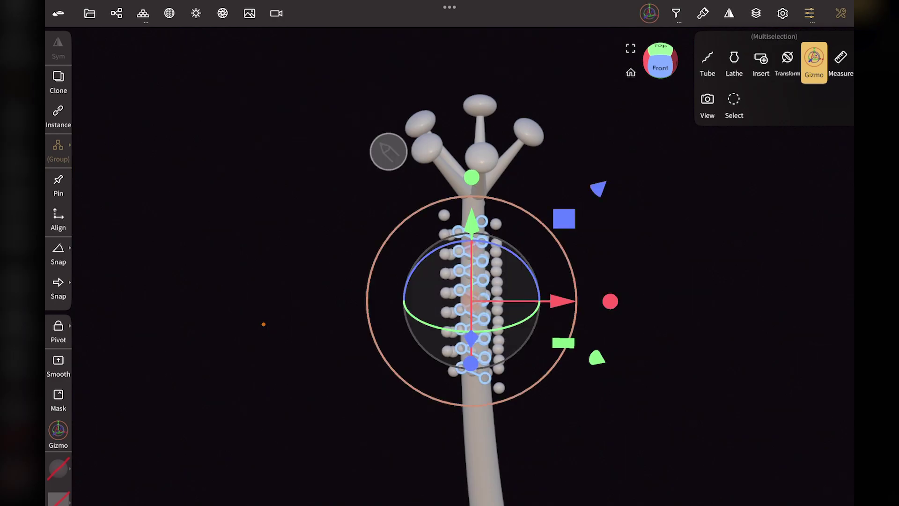
click(116, 12)
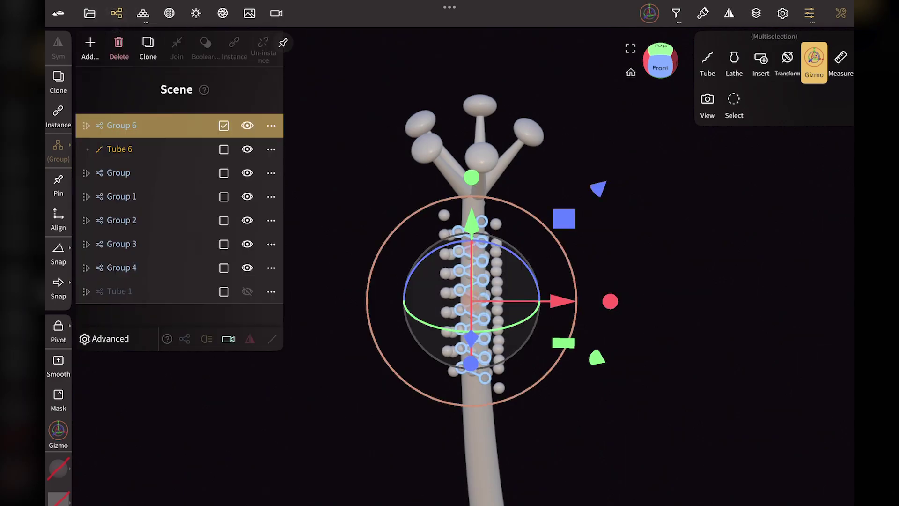
click(86, 125)
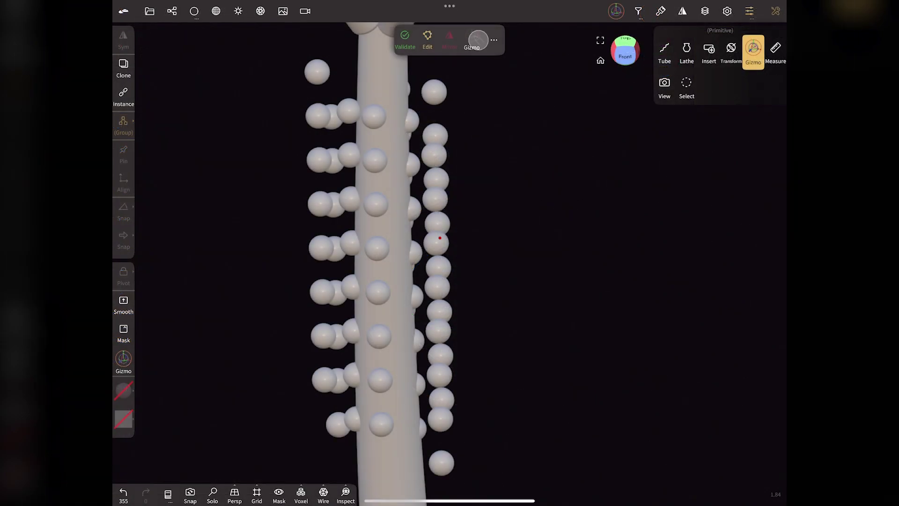
Step: Push three individual beads outward along the X arrow to break up the rows
click(440, 238)
drag(512, 241, 535, 240)
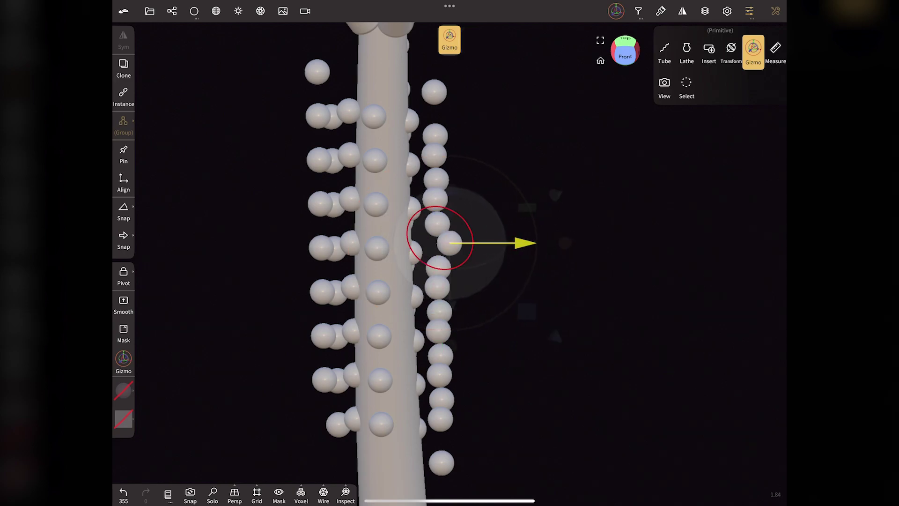
click(442, 203)
drag(510, 199, 535, 199)
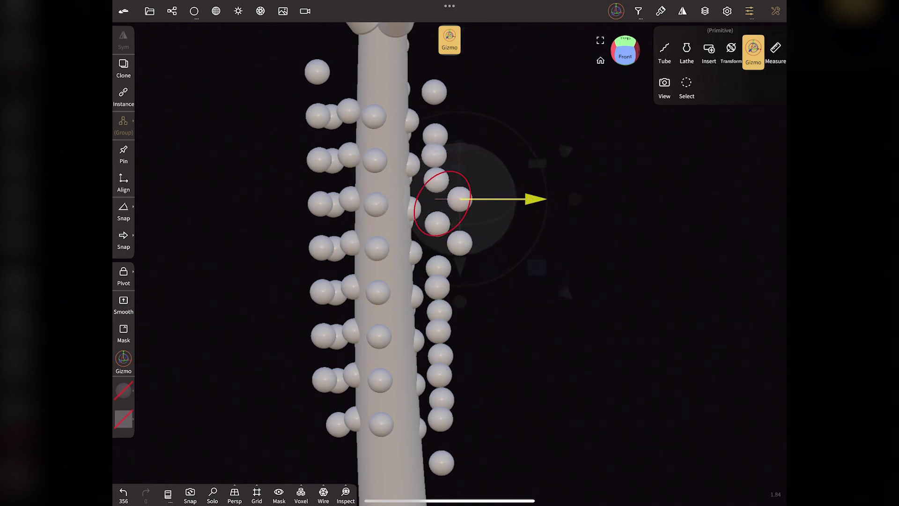
click(440, 311)
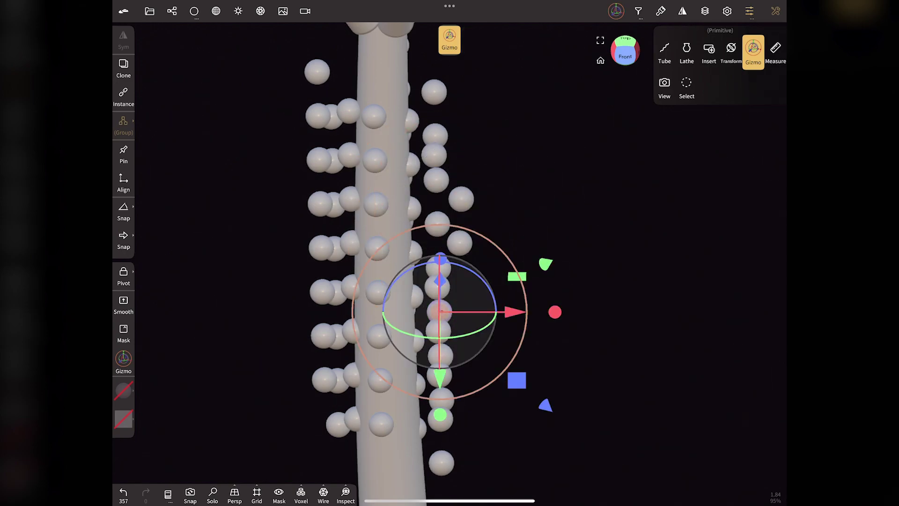
drag(514, 311, 533, 311)
click(440, 374)
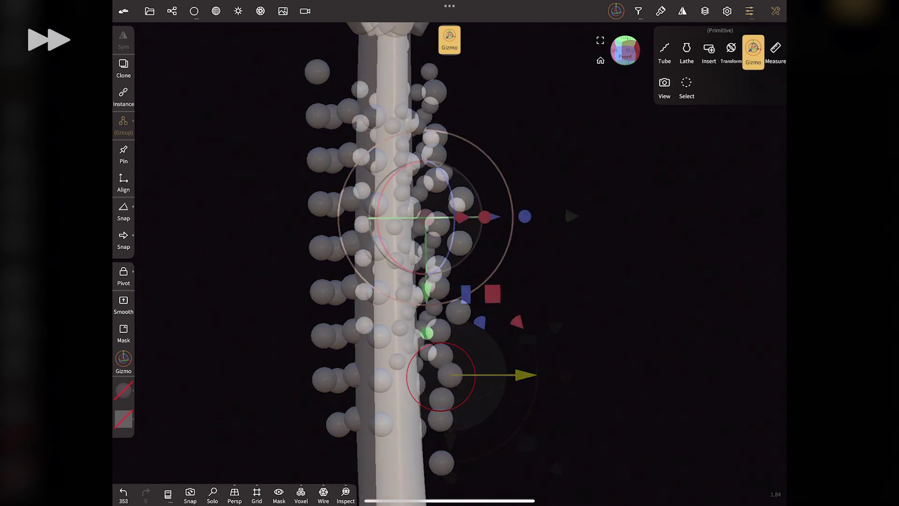
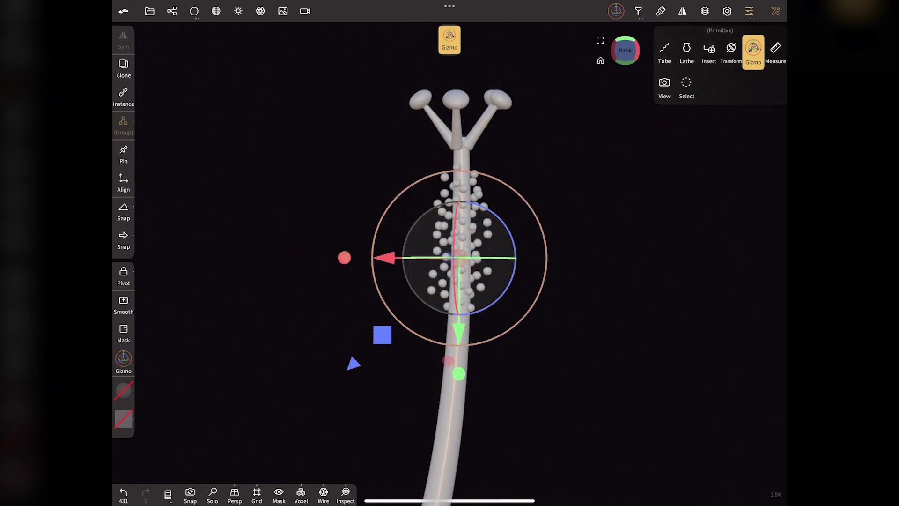
Step: From the Right view, nudge the stigma's left knobbed arm (Group 1) slightly sideways along X
drag(628, 50, 688, 53)
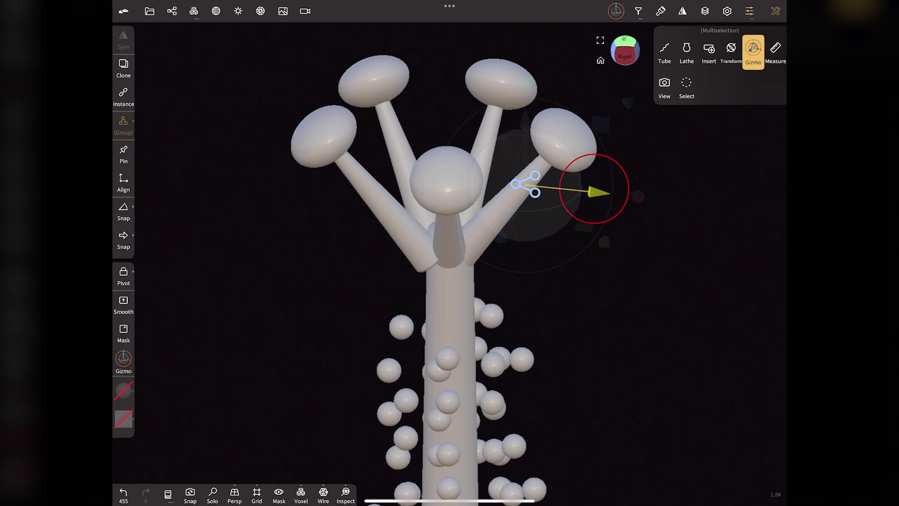
click(324, 132)
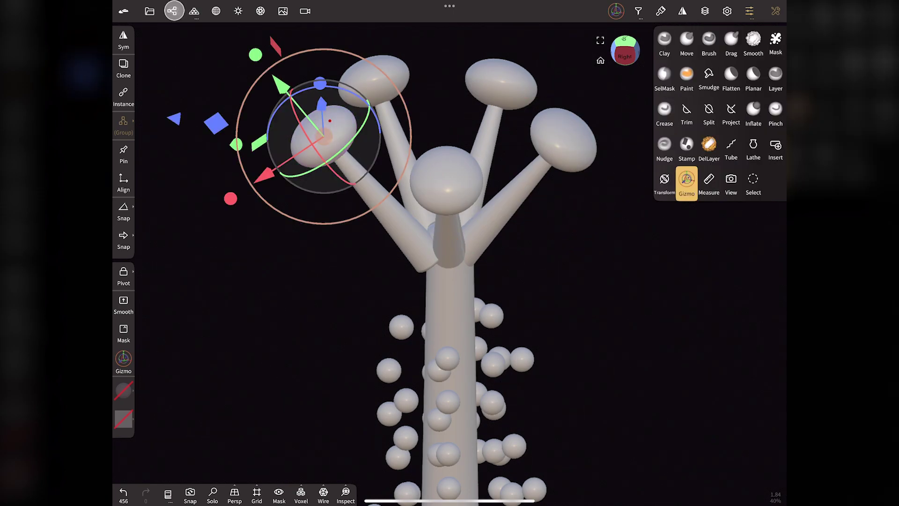
click(172, 11)
click(363, 188)
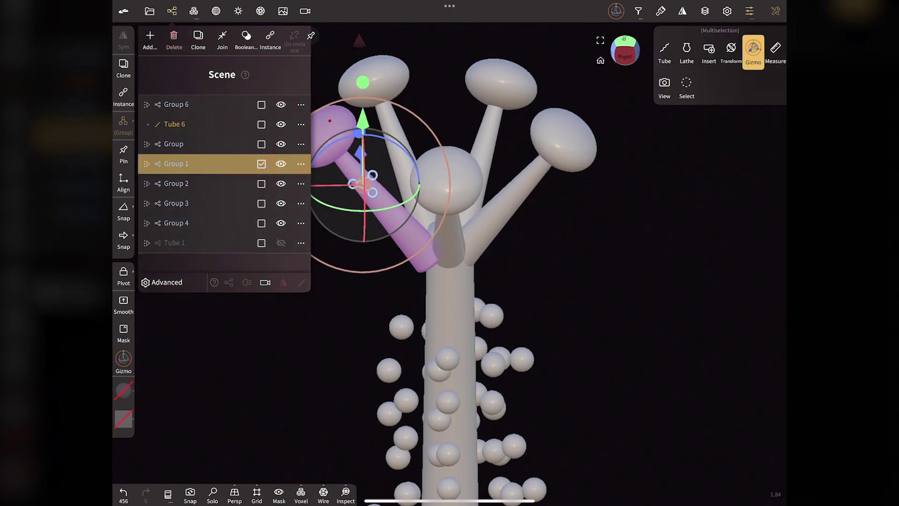
click(170, 11)
drag(298, 190, 311, 193)
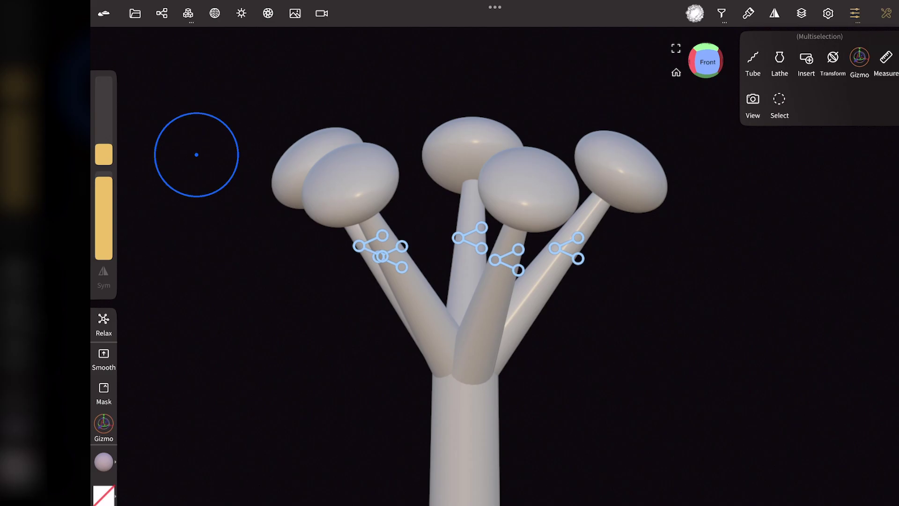
Step: Subdivide the stigma arm tubes two Multires levels for finer detail
click(590, 218)
click(162, 13)
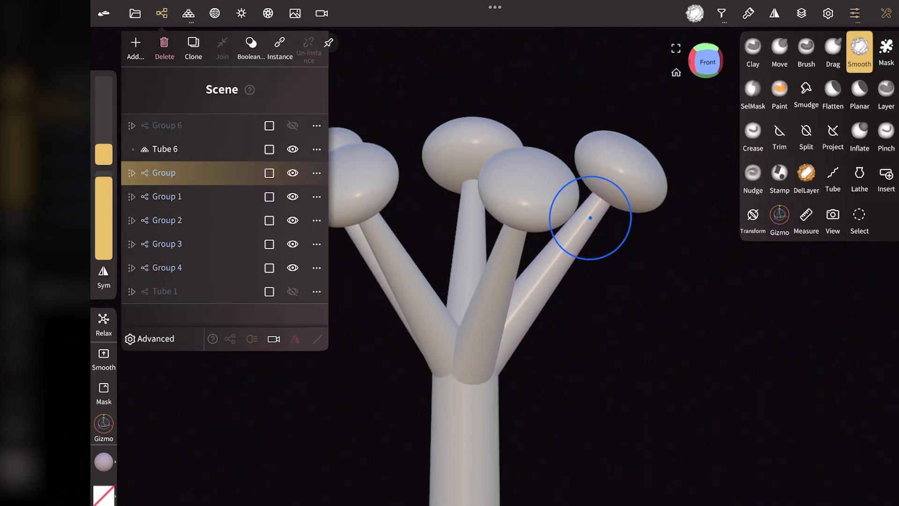
click(188, 13)
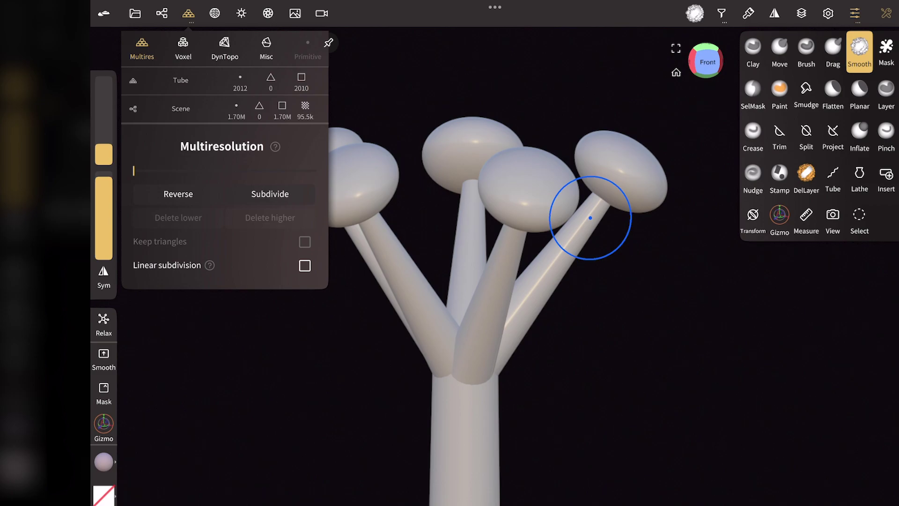
click(270, 194)
click(269, 193)
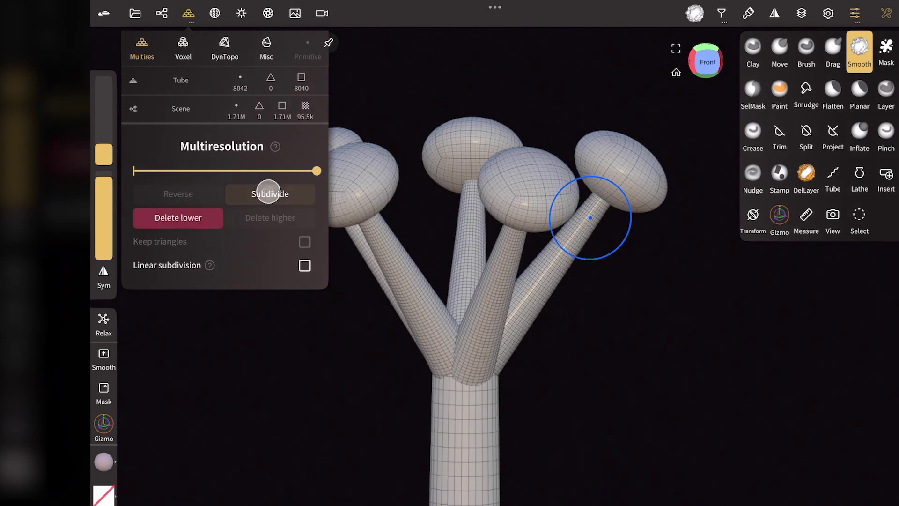
click(494, 292)
click(162, 14)
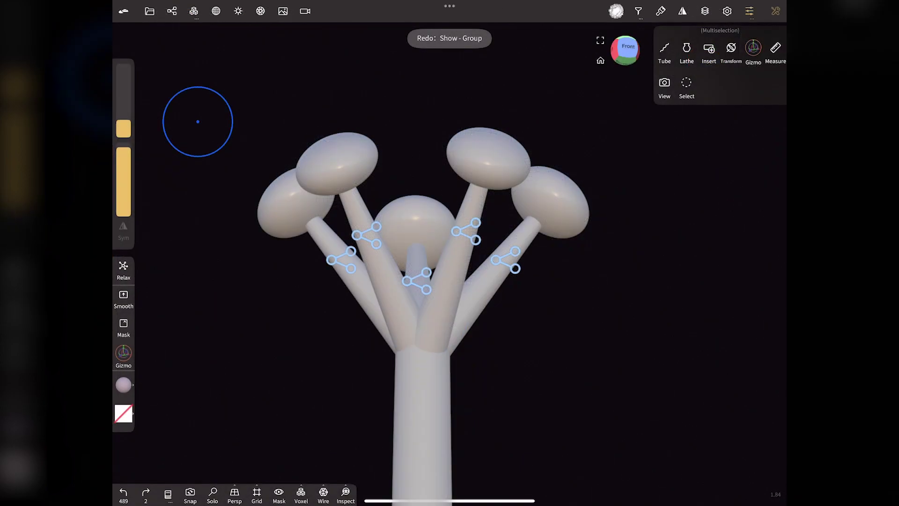
click(172, 11)
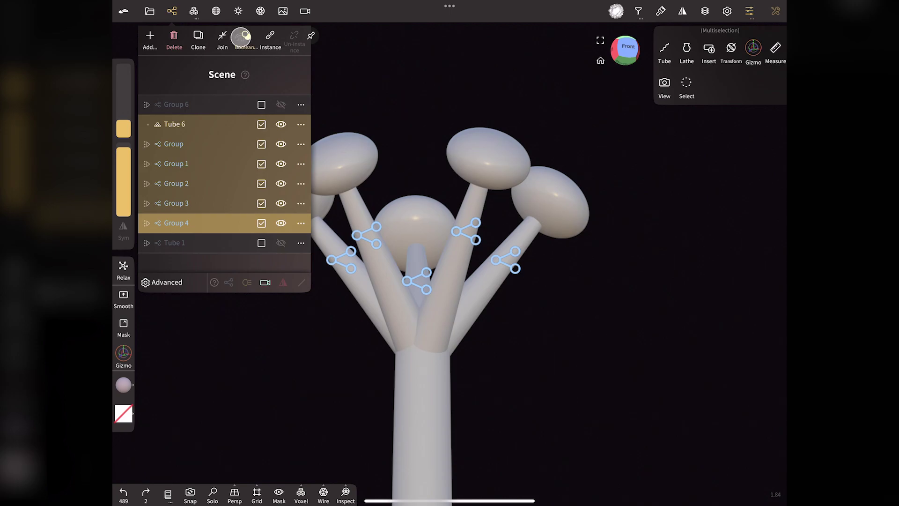
Step: Voxel-merge the selected stigma parts at raised resolution, then smooth the arm-trunk junction
click(241, 36)
drag(237, 83, 274, 83)
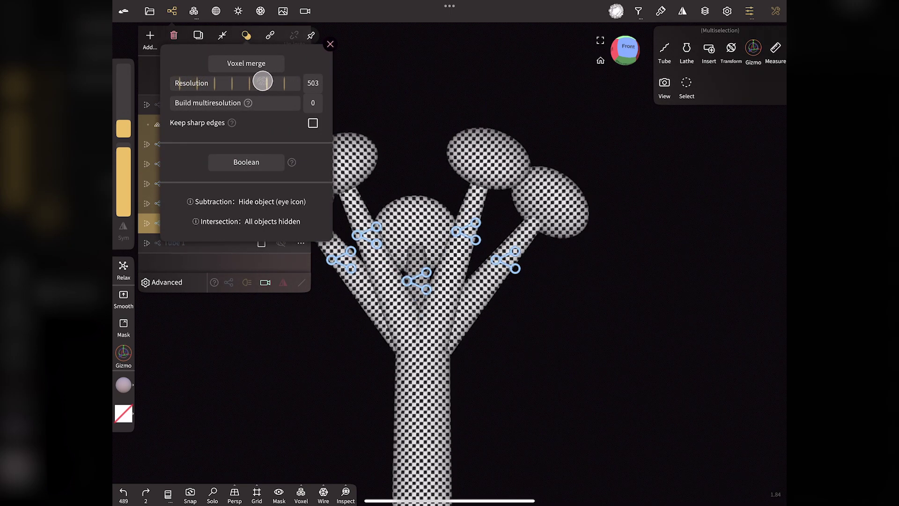
click(246, 63)
click(284, 106)
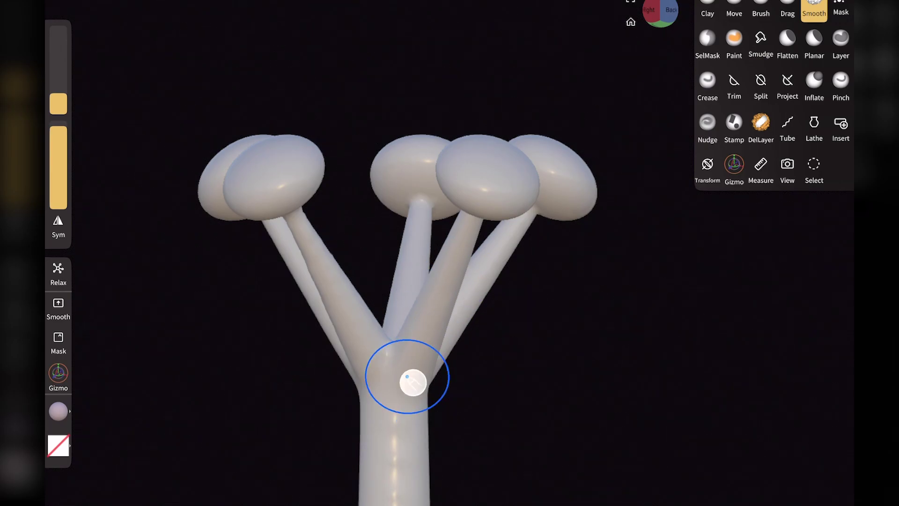
drag(413, 383, 406, 268)
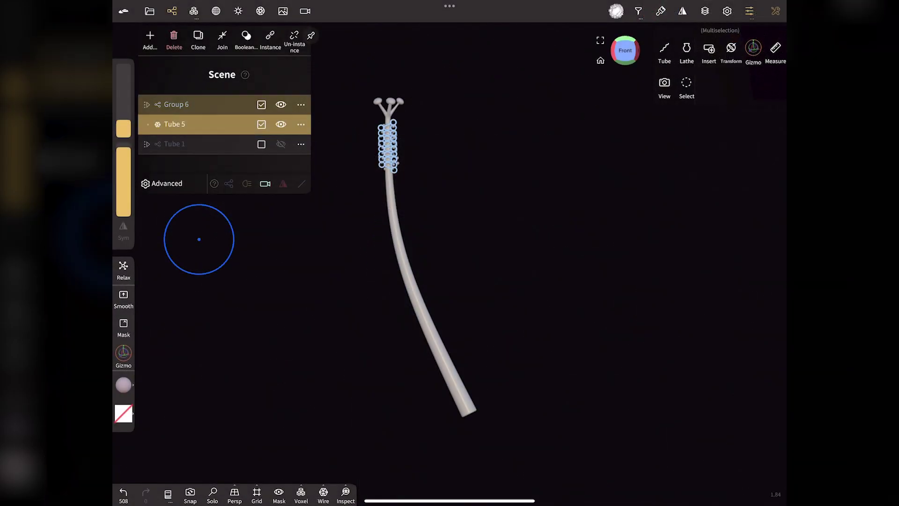
Step: Group Group 6 and Tube 5 into a collapsed new group and unhide Tube 1's petals
click(150, 35)
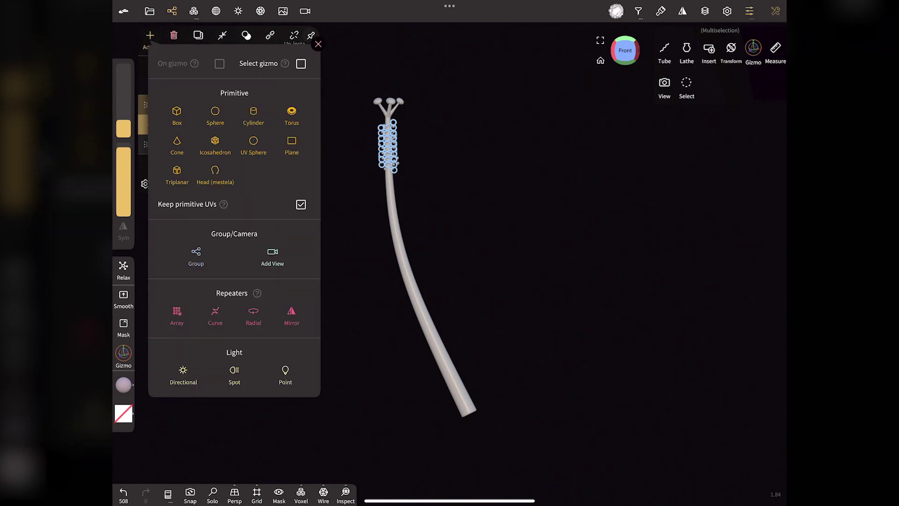
click(196, 255)
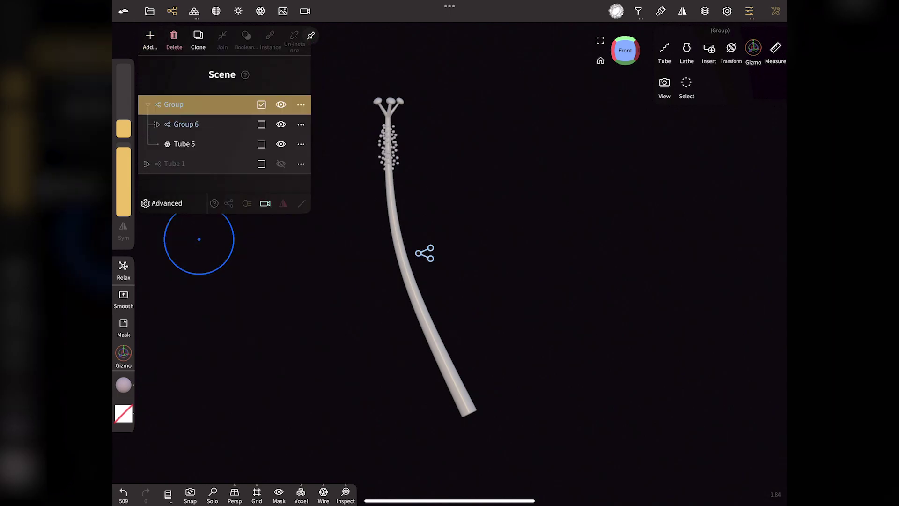
click(148, 105)
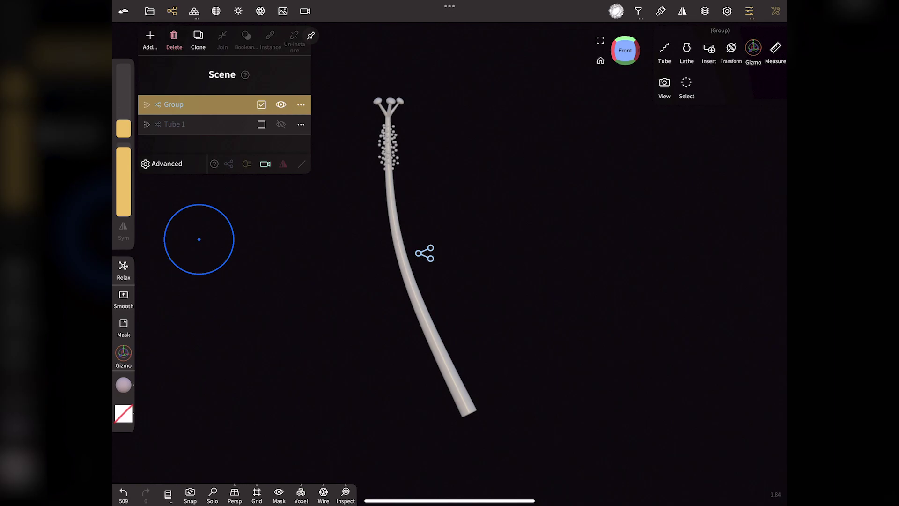
click(281, 124)
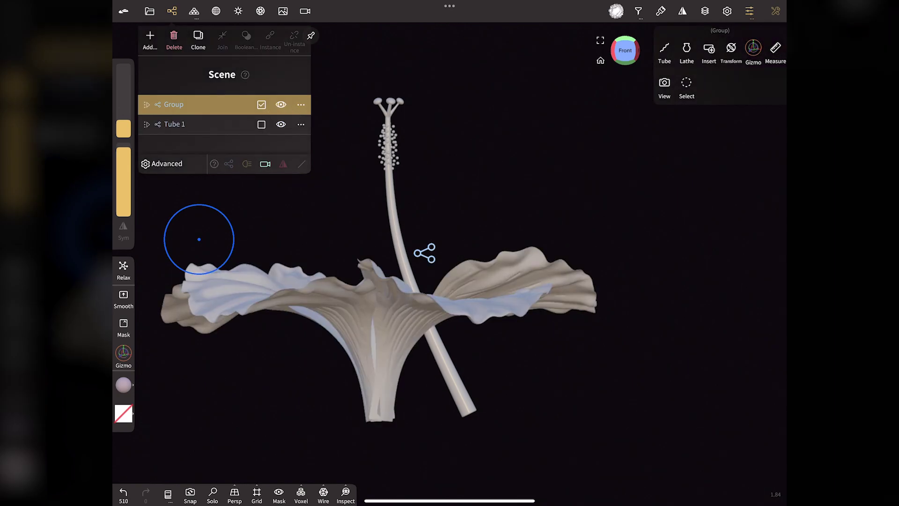
Step: Position the stamen column group in the flower's throat with the Gizmo
middle_drag(199, 239, 197, 240)
click(754, 50)
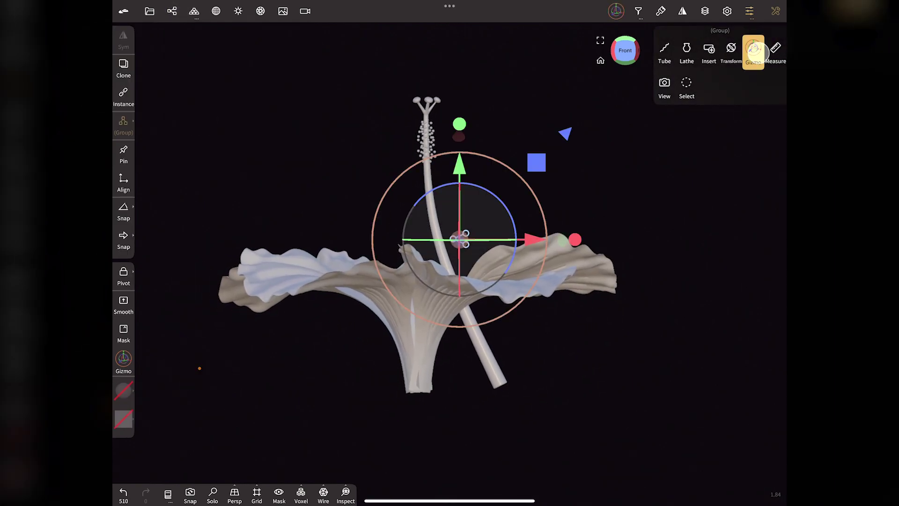
mouse_move(625, 50)
mouse_down()
mouse_move(628, 84)
mouse_move(642, 29)
mouse_up()
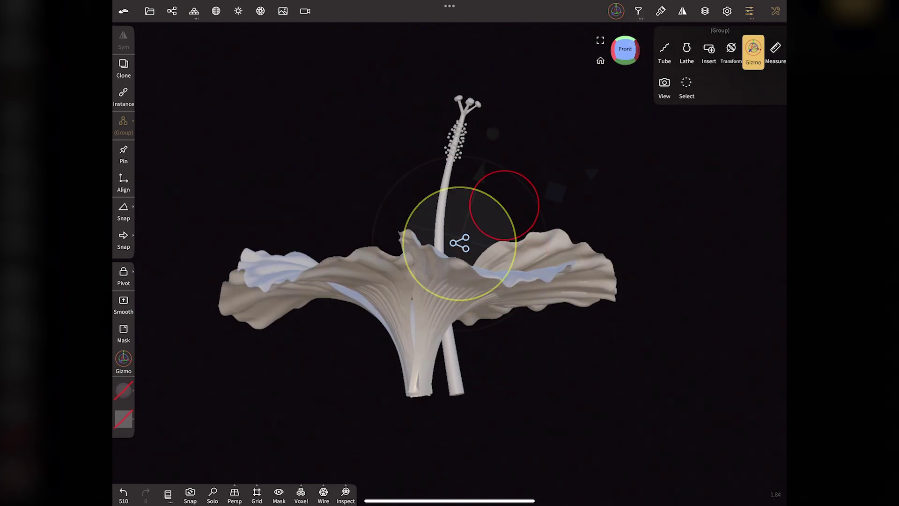
key(ctrl+z)
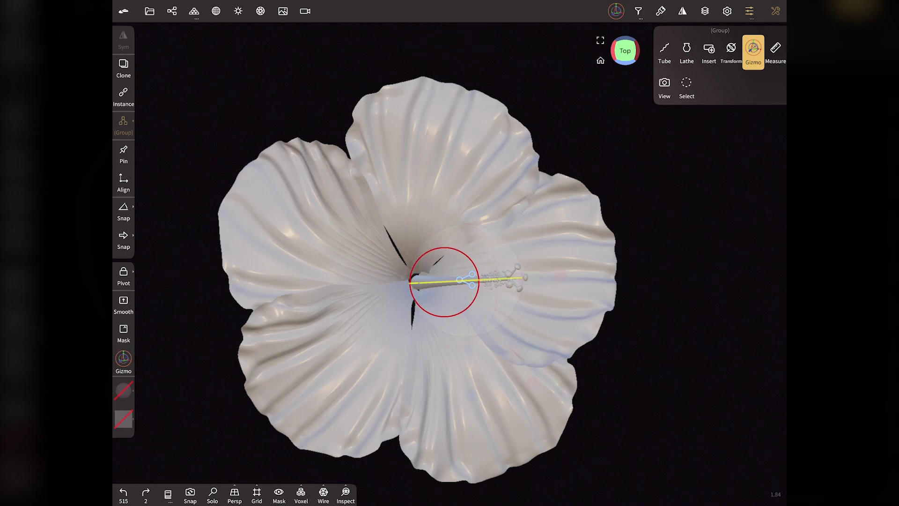
click(452, 281)
drag(625, 51, 642, 36)
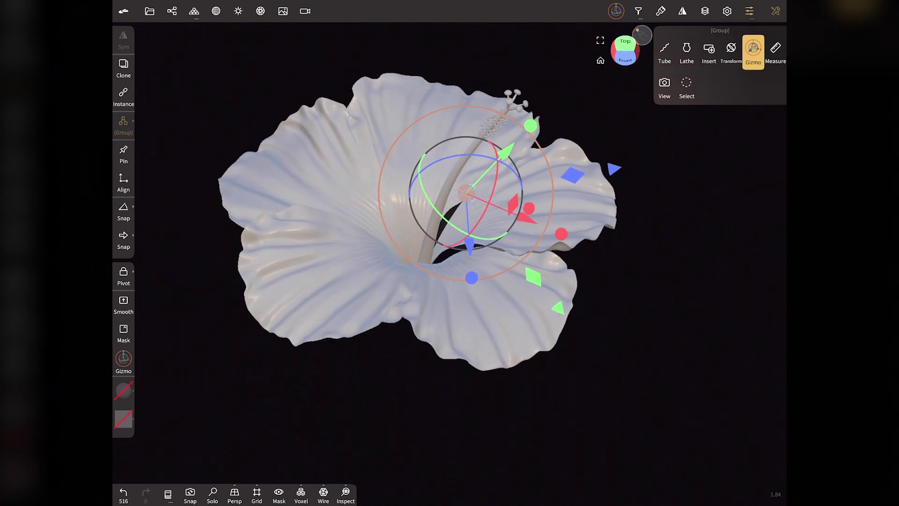
scroll(184, 281, up, 3)
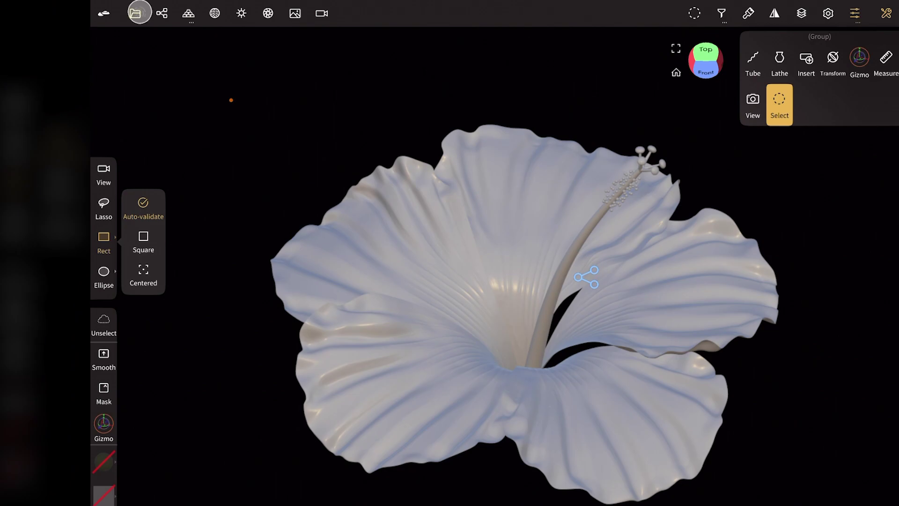
Step: Add the saved leaf project to the scene and move it left of the hibiscus
click(139, 13)
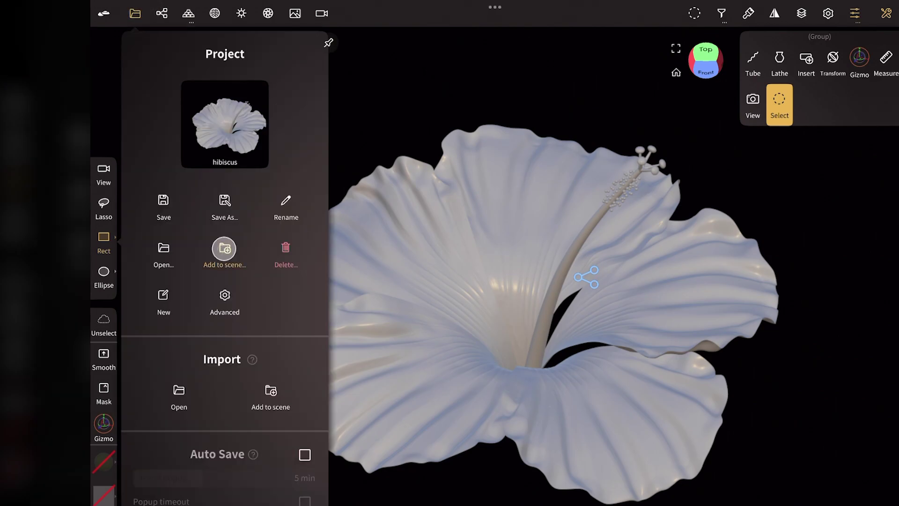
click(224, 248)
click(266, 191)
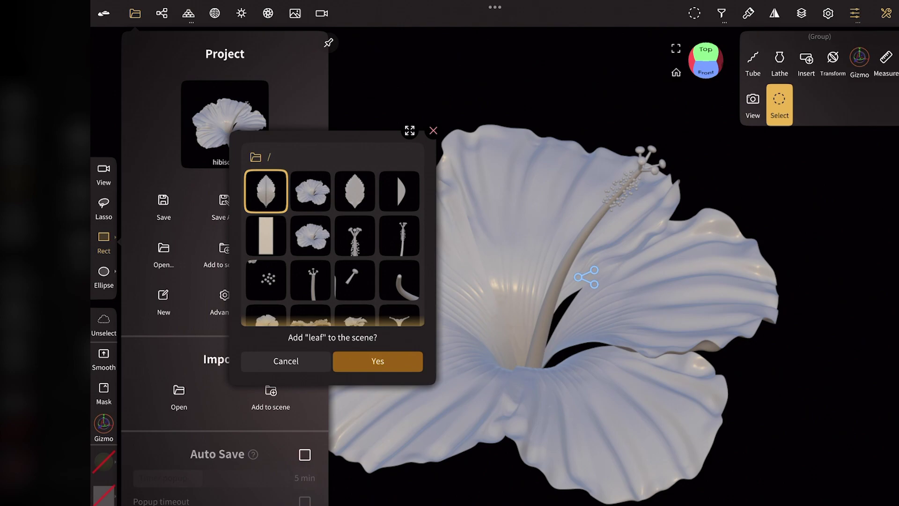
click(365, 362)
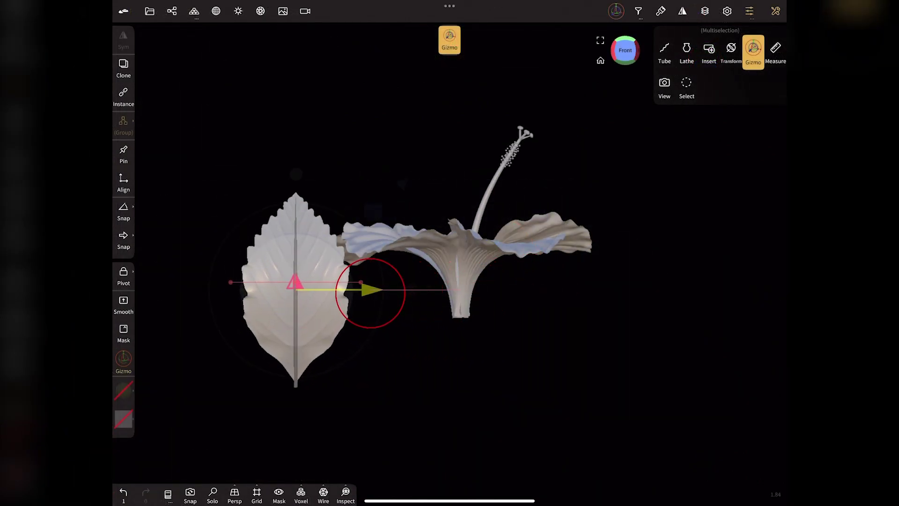
drag(370, 291, 323, 290)
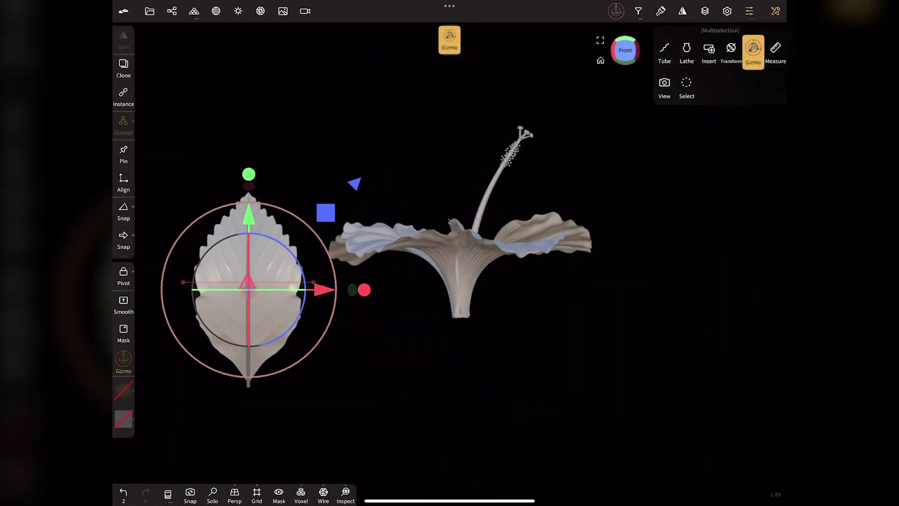
scroll(226, 136, up, 5)
scroll(226, 136, up, 1)
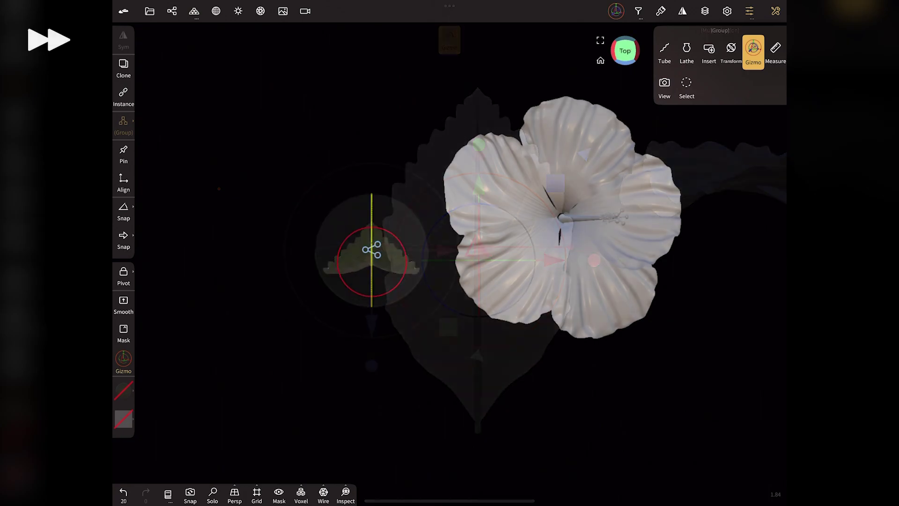
Step: Move, rotate and tilt the first leaf under the flower using Top and Front views
drag(626, 51, 633, 29)
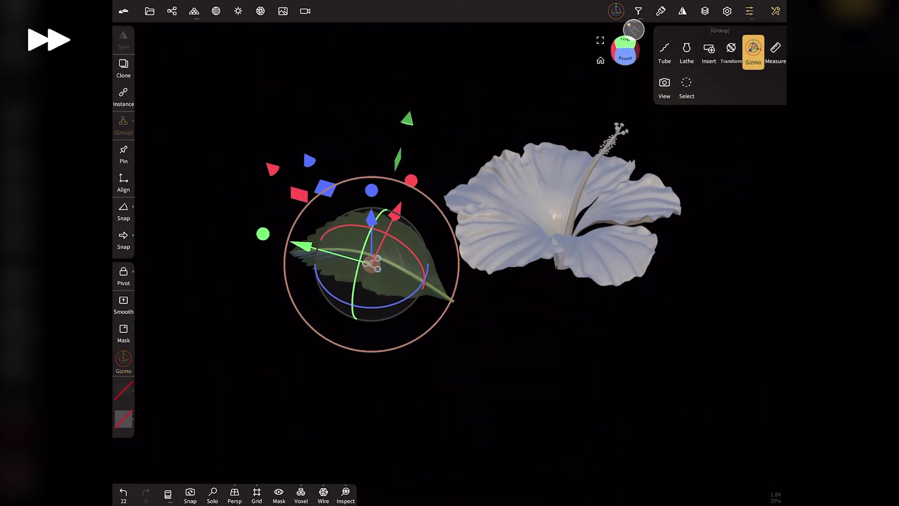
drag(426, 195, 446, 171)
drag(371, 265, 464, 281)
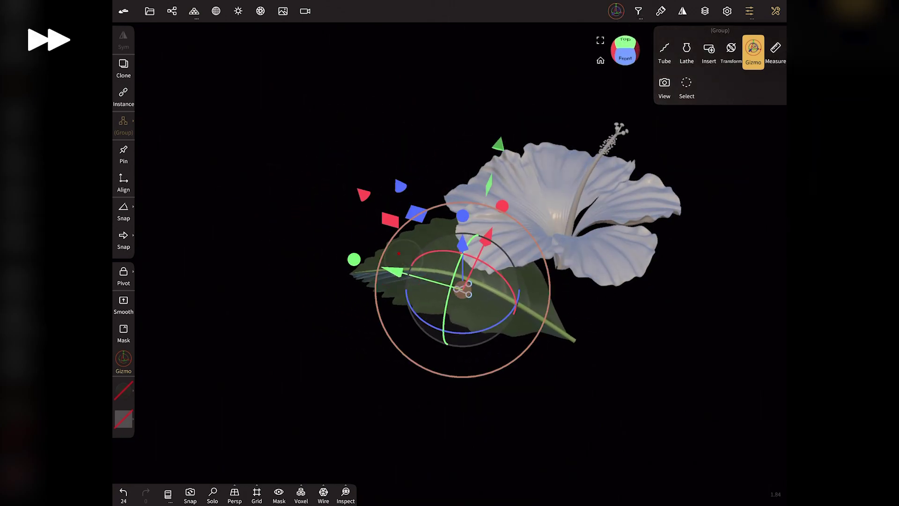
click(626, 51)
mouse_move(483, 202)
mouse_down()
mouse_move(498, 145)
mouse_move(516, 123)
mouse_up()
click(627, 61)
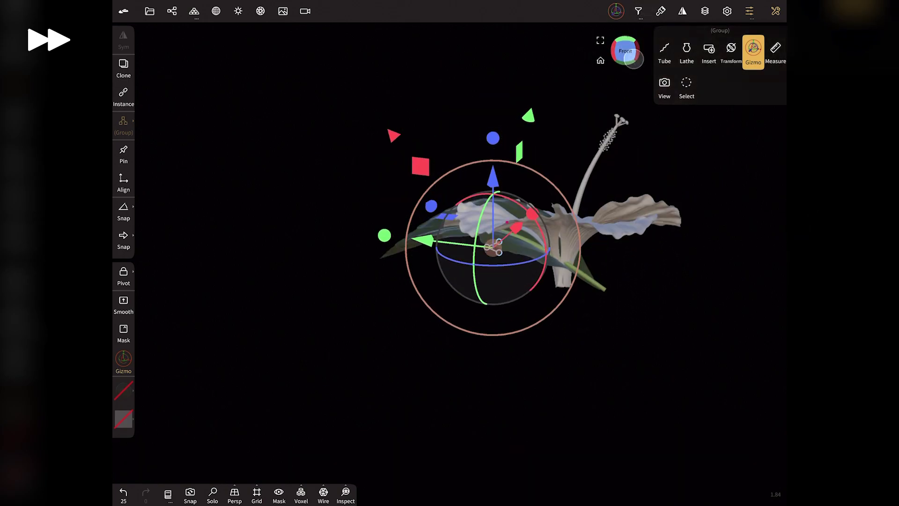
drag(492, 211, 492, 283)
Step: Select another leaf, then move and turn the leaves into place beneath the petals
click(486, 212)
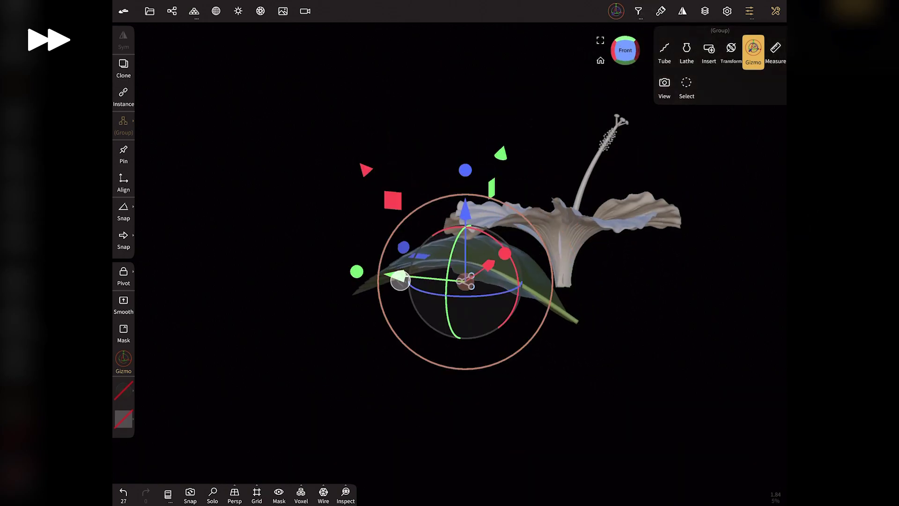
click(625, 50)
drag(328, 281, 365, 264)
drag(362, 240, 356, 264)
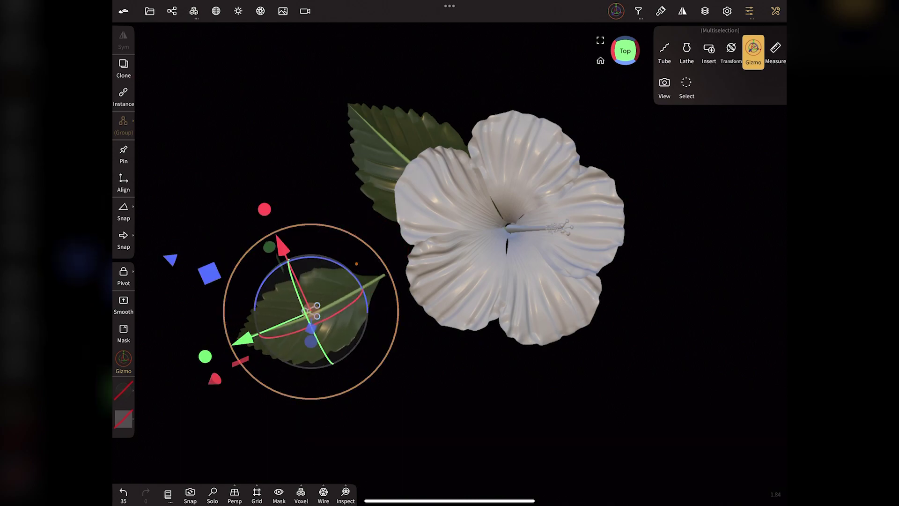
drag(515, 85, 518, 161)
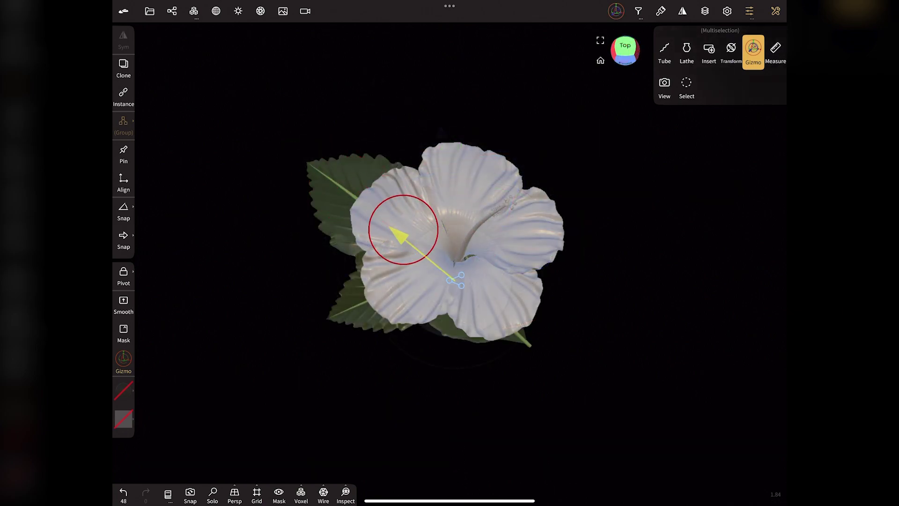
mouse_move(401, 235)
mouse_down()
mouse_move(506, 305)
mouse_move(512, 296)
mouse_up()
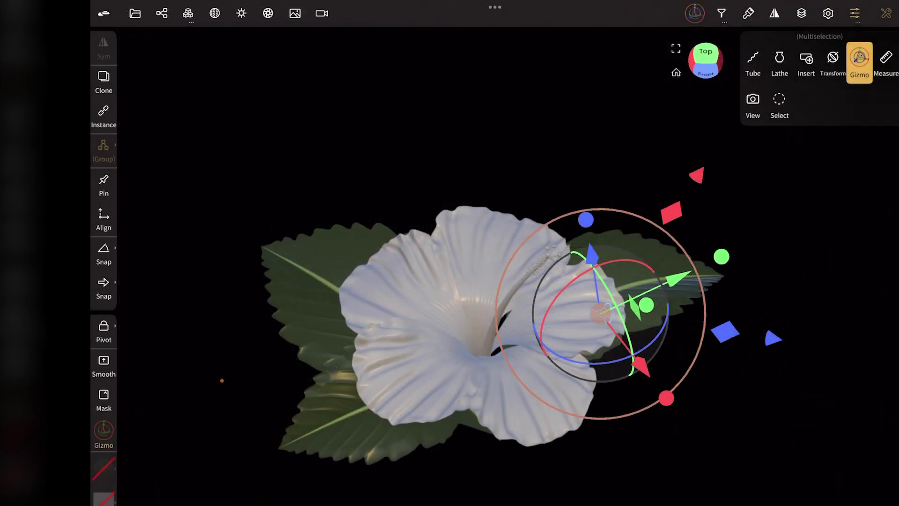
Step: Add a new light, raise its intensity and make it a spotlight
click(241, 13)
click(225, 232)
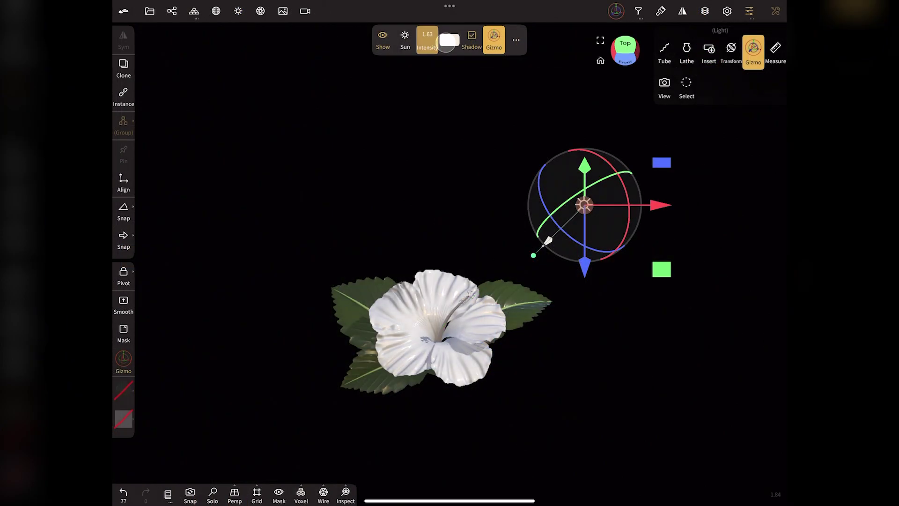
drag(428, 41, 459, 47)
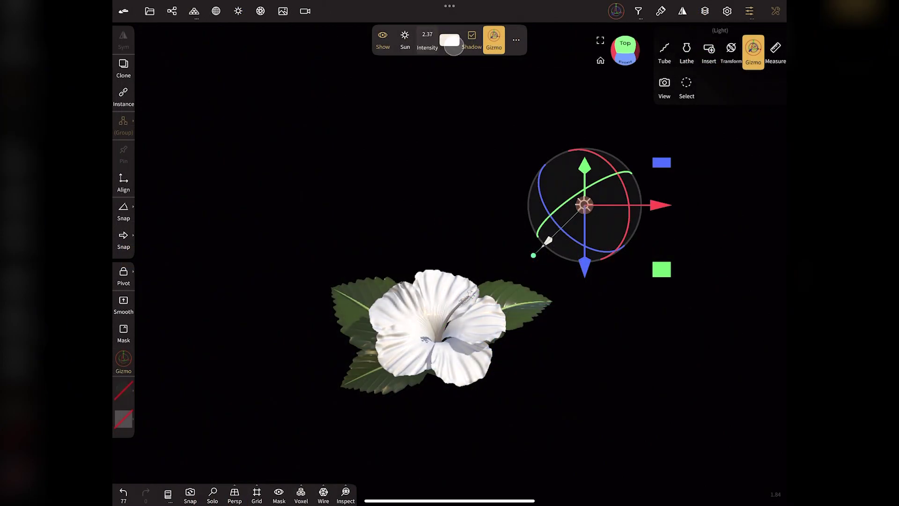
click(406, 41)
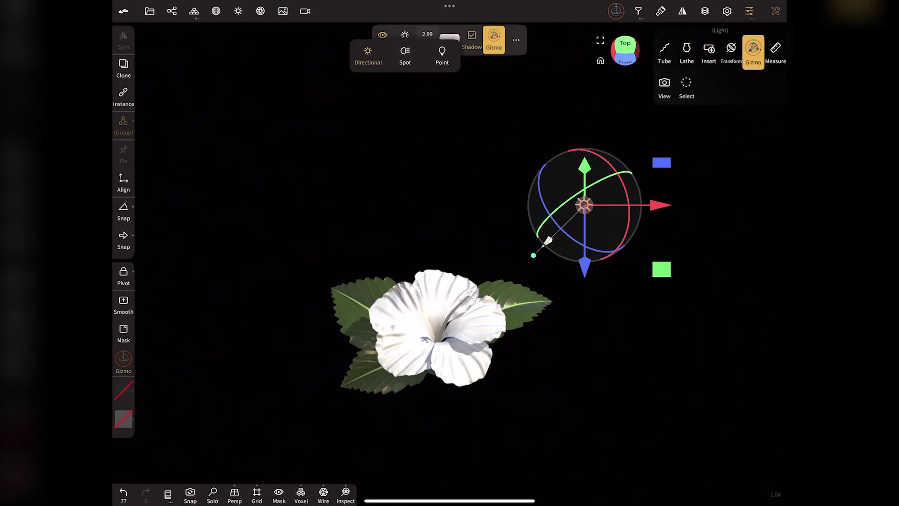
click(405, 54)
Step: Widen the spotlight cone, fine-tune its brightness, and enable post-processing
drag(522, 266, 536, 260)
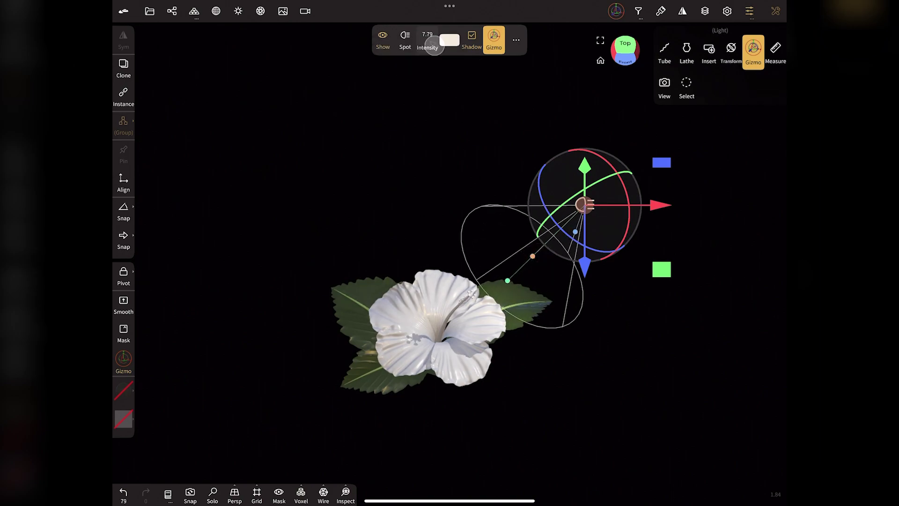
drag(427, 41, 451, 48)
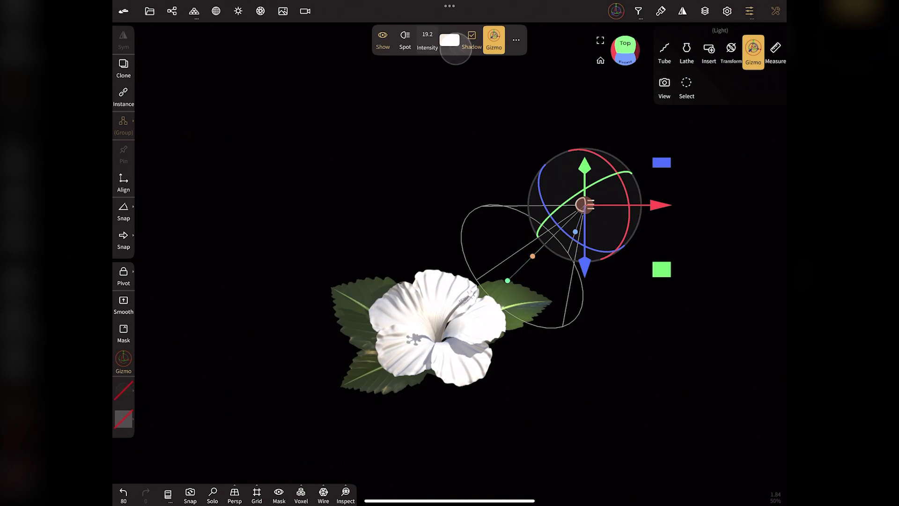
drag(528, 245, 543, 236)
drag(429, 45, 429, 46)
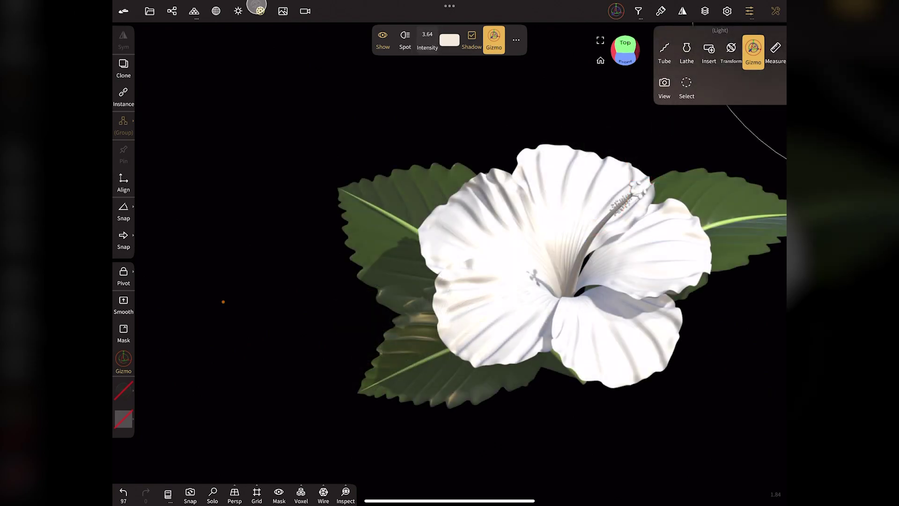
click(259, 9)
click(291, 46)
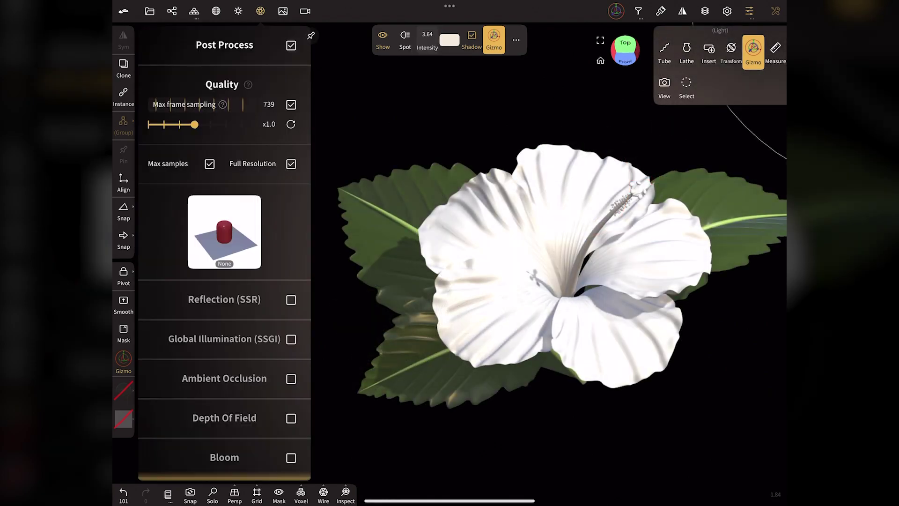
Step: Turn on screen-space reflections and ambient occlusion, adjusting the occlusion strength
click(290, 298)
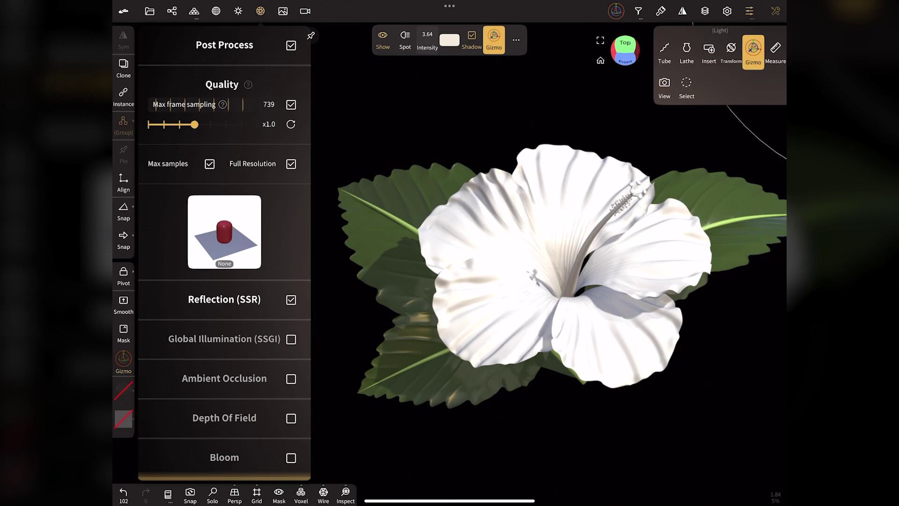
drag(159, 294, 159, 195)
click(291, 280)
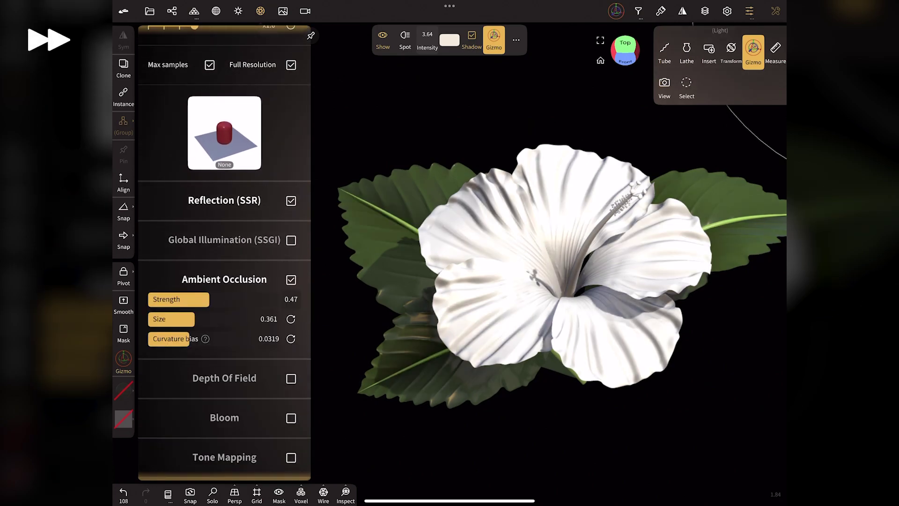
mouse_move(176, 298)
mouse_down()
mouse_move(196, 300)
mouse_move(195, 319)
mouse_move(150, 336)
mouse_up()
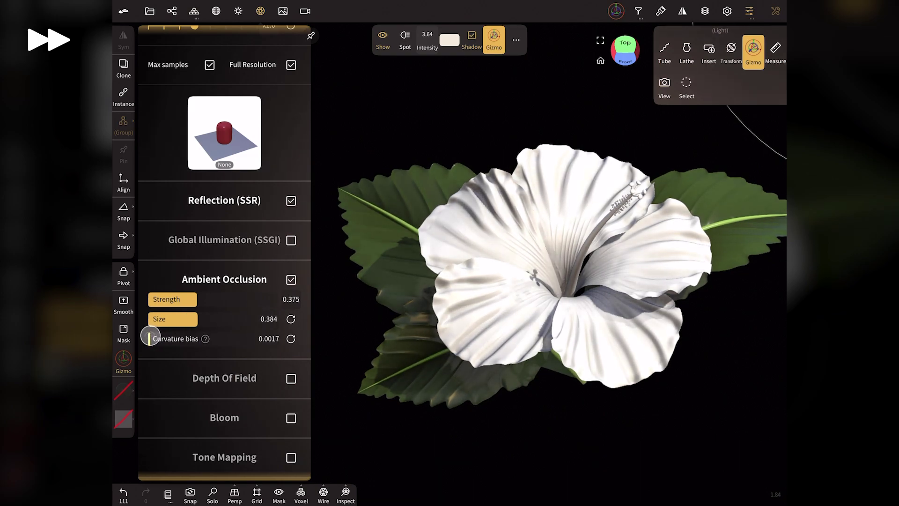
mouse_move(196, 299)
mouse_down()
mouse_move(212, 296)
mouse_move(199, 295)
mouse_up()
scroll(195, 299, down, 5)
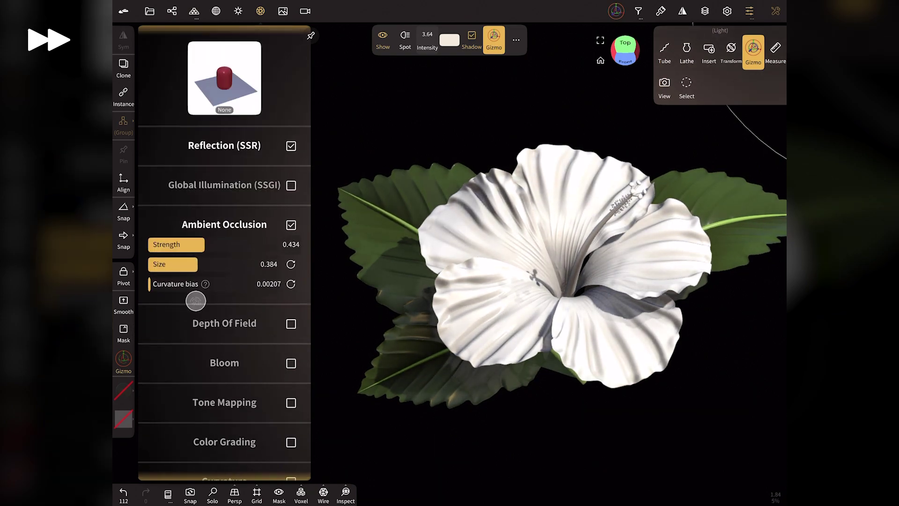
Step: Enable depth of field focused on the flower with reduced near blur
click(291, 249)
click(510, 323)
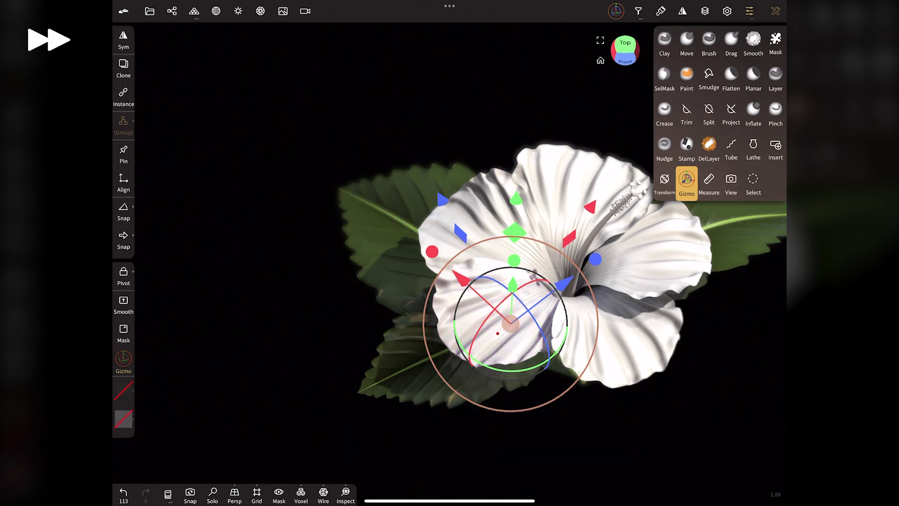
click(283, 11)
drag(206, 309, 183, 311)
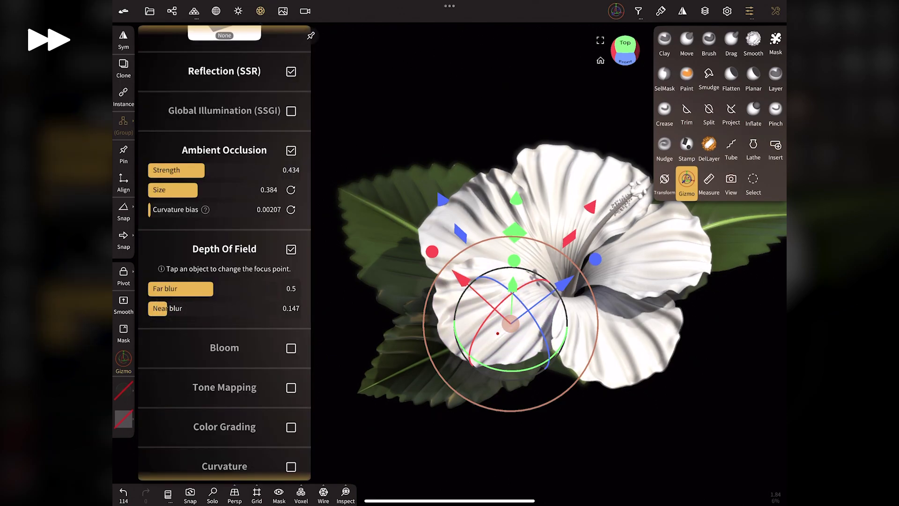
scroll(196, 234, down, 5)
Step: Enable tone mapping with default exposure, contrast and saturation plus a touch more contrast
click(291, 192)
click(291, 232)
click(291, 252)
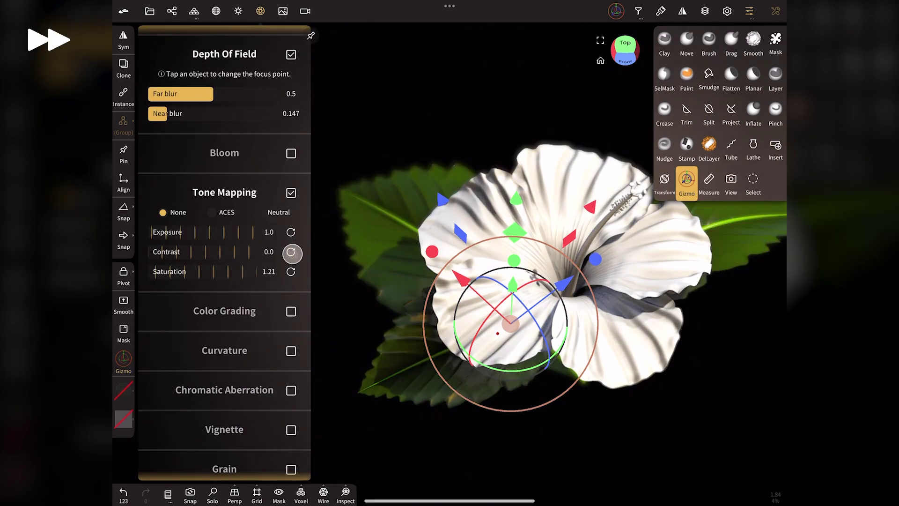
click(291, 271)
drag(162, 255, 176, 256)
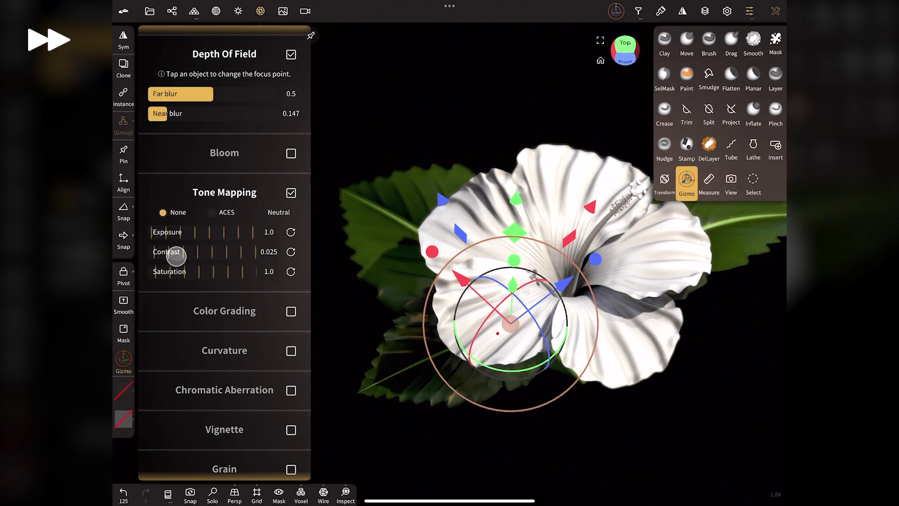
mouse_move(156, 291)
mouse_down()
mouse_move(151, 225)
mouse_move(164, 160)
mouse_up()
Step: Turn on film grain and slightly reduced sharpening, then close Post Process
click(289, 295)
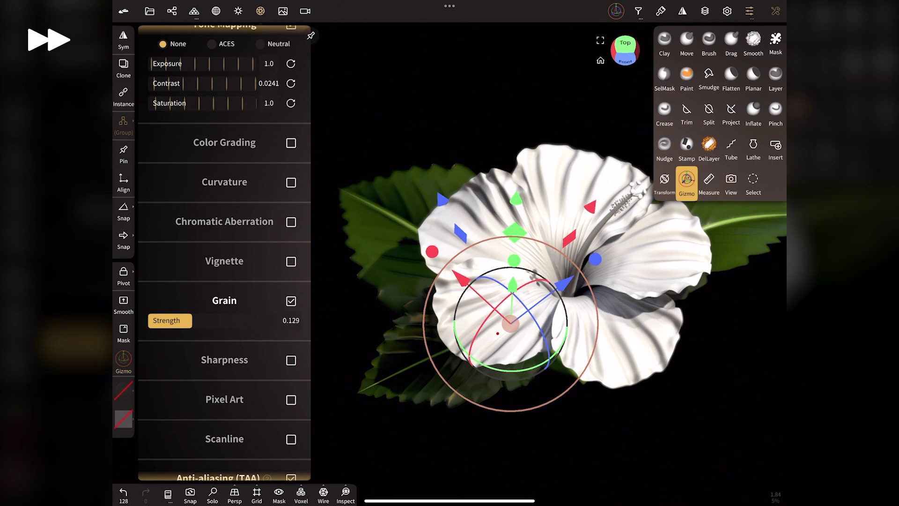
click(291, 360)
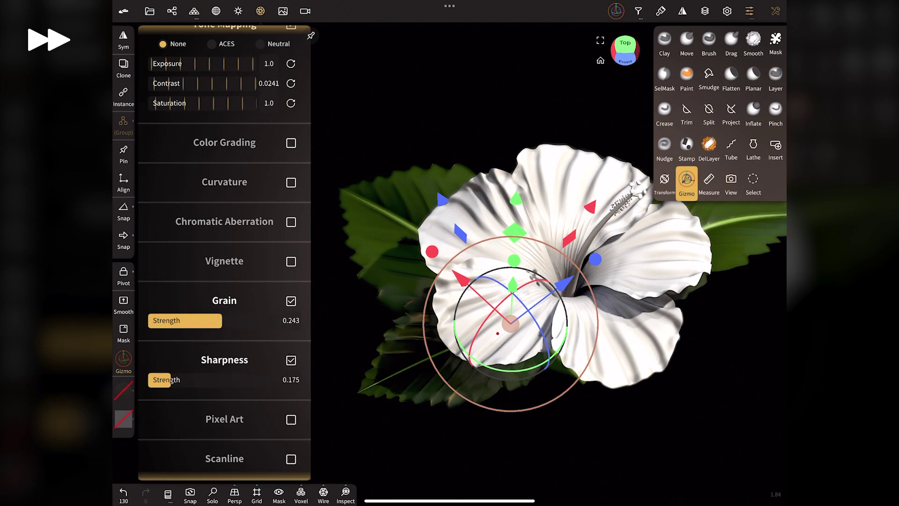
drag(170, 379, 164, 379)
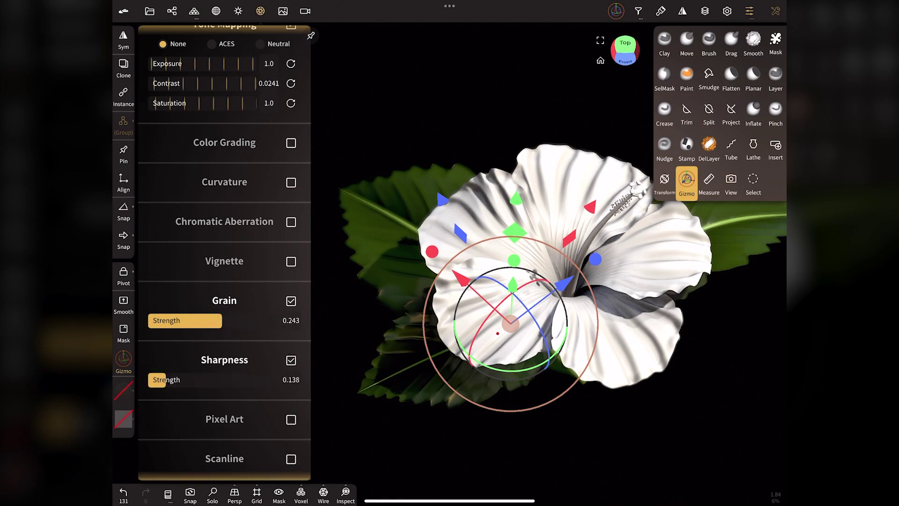
click(260, 11)
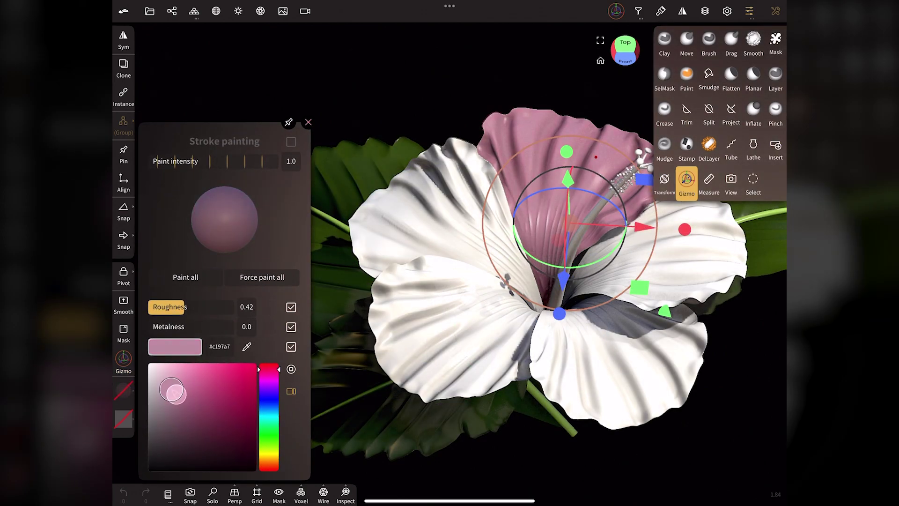
Step: Paint all petals pale pink (about #ffe2ed) with roughness lowered to 0.389
drag(173, 393, 158, 363)
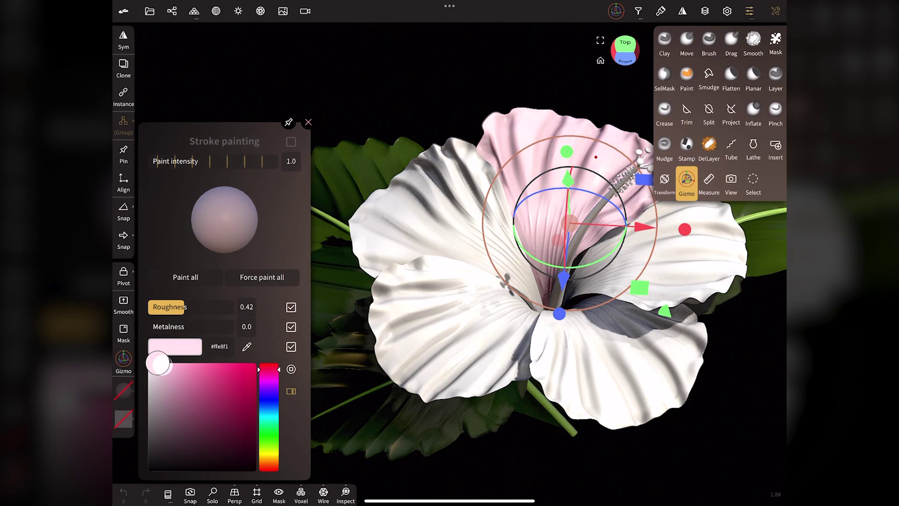
drag(156, 363, 156, 364)
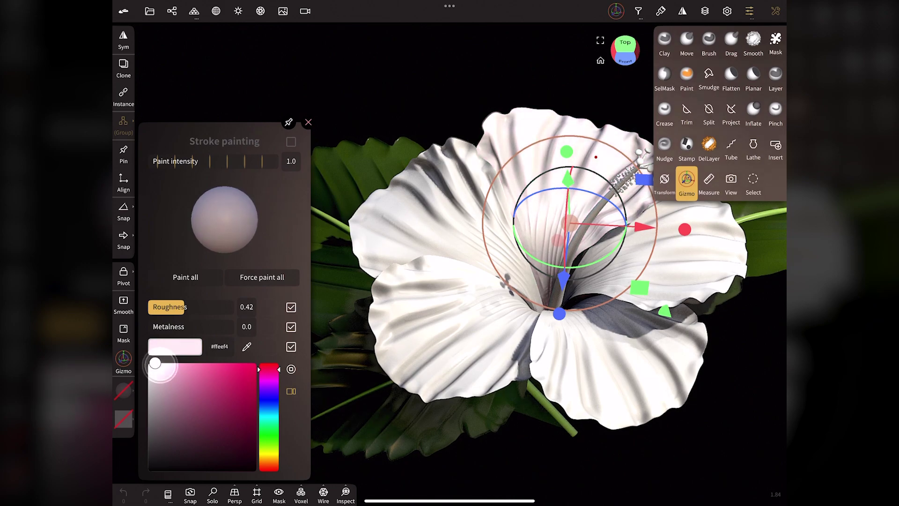
mouse_move(171, 307)
mouse_down()
mouse_move(153, 306)
mouse_move(201, 306)
mouse_move(157, 305)
mouse_up()
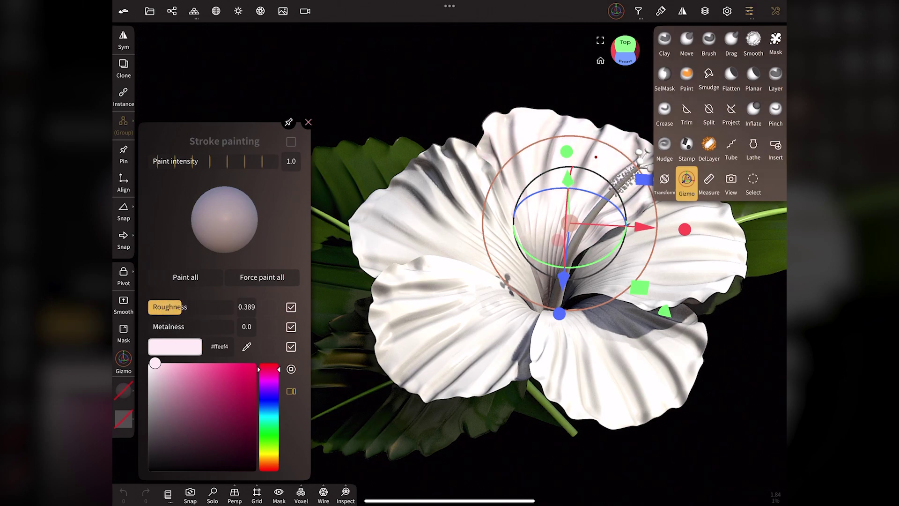
mouse_move(155, 363)
mouse_down()
mouse_move(181, 364)
mouse_move(166, 363)
mouse_up()
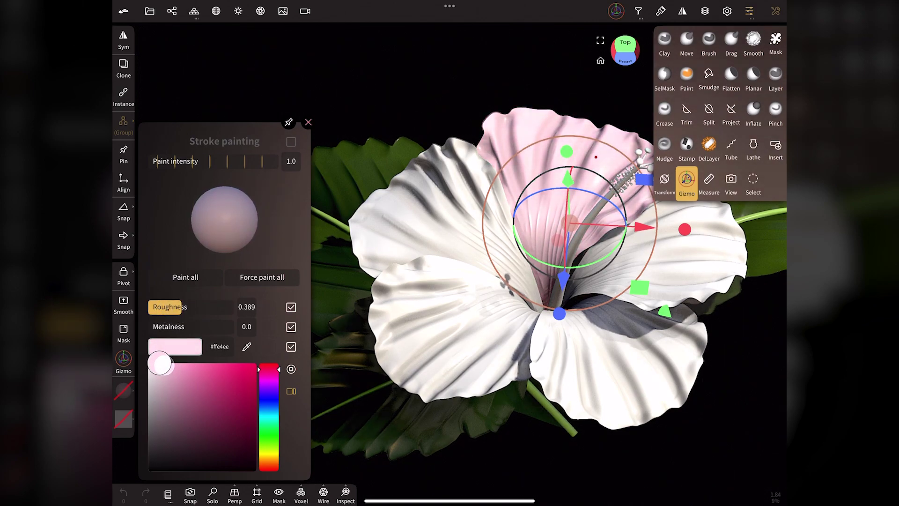
drag(160, 363, 160, 363)
click(177, 277)
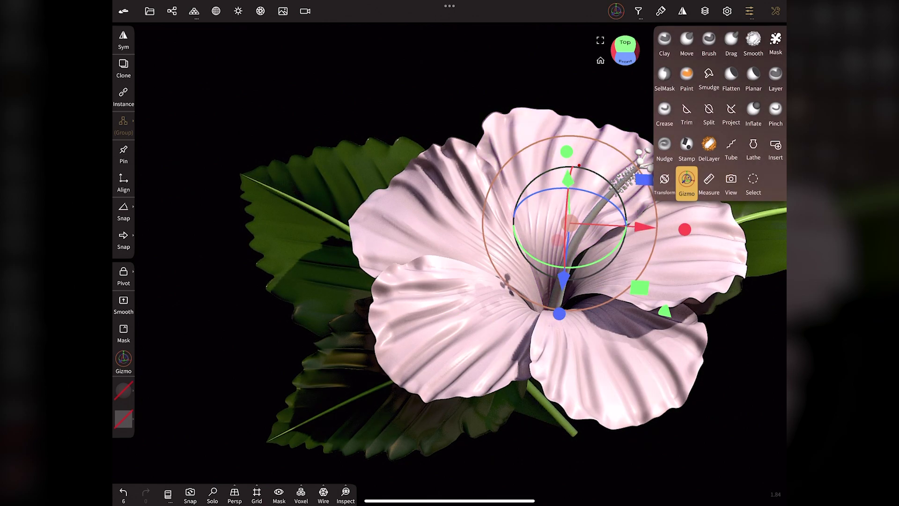
Step: Choose a stronger pink paint colour and switch to the Paint brush
drag(158, 363, 192, 367)
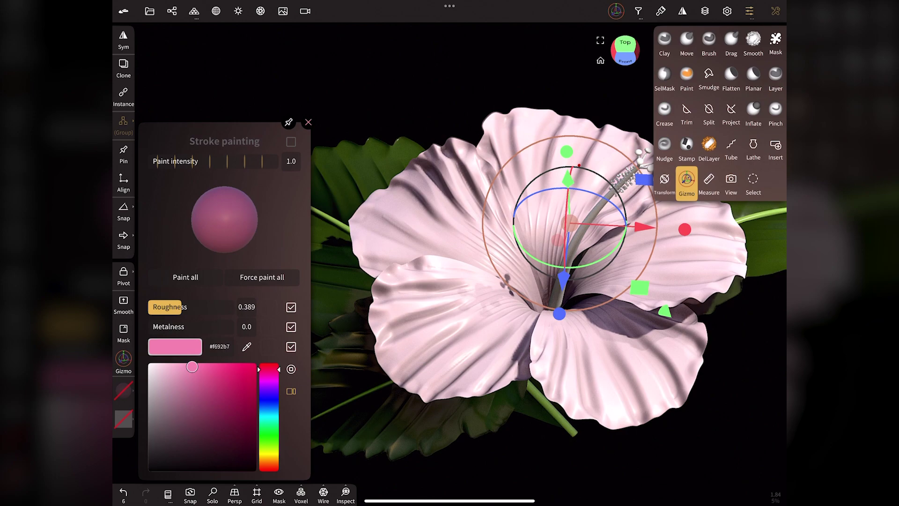
drag(276, 370, 277, 374)
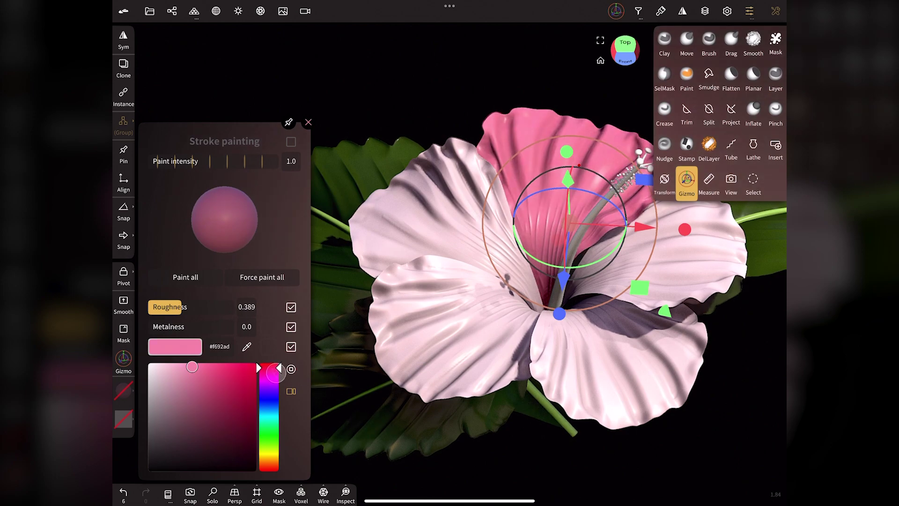
click(308, 123)
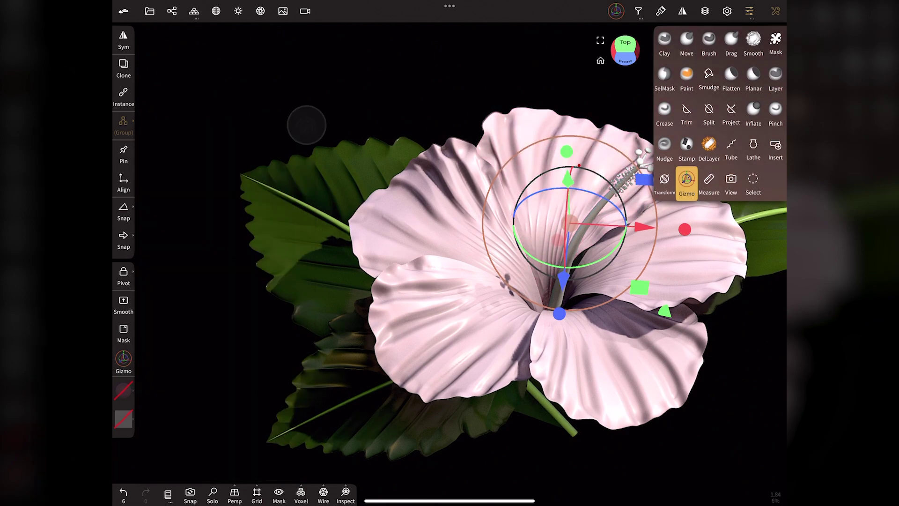
click(687, 77)
Step: Paint pink into the flower's centre and throat, orbiting between strokes
mouse_move(448, 224)
mouse_down()
mouse_move(411, 301)
mouse_move(401, 241)
mouse_move(428, 351)
mouse_move(489, 256)
mouse_up()
mouse_move(445, 320)
mouse_down()
mouse_move(402, 237)
mouse_move(426, 361)
mouse_up()
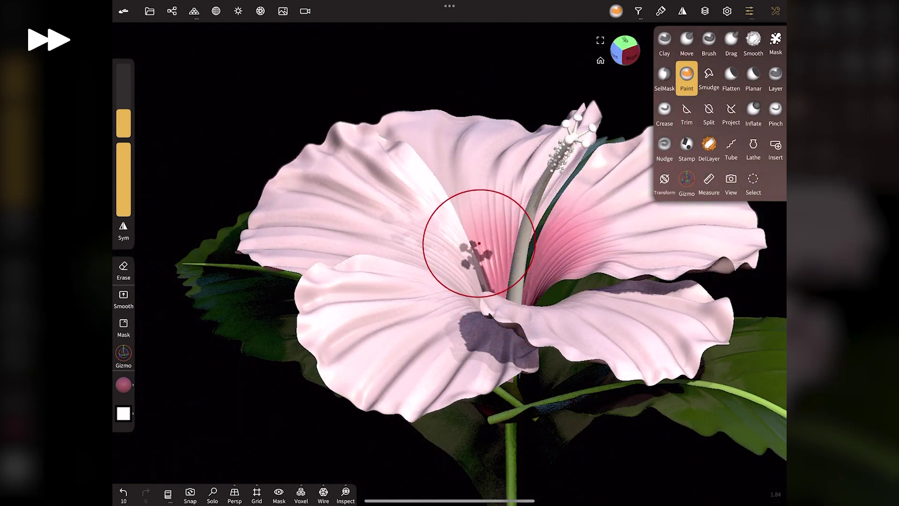
drag(478, 237, 512, 221)
drag(601, 63, 598, 71)
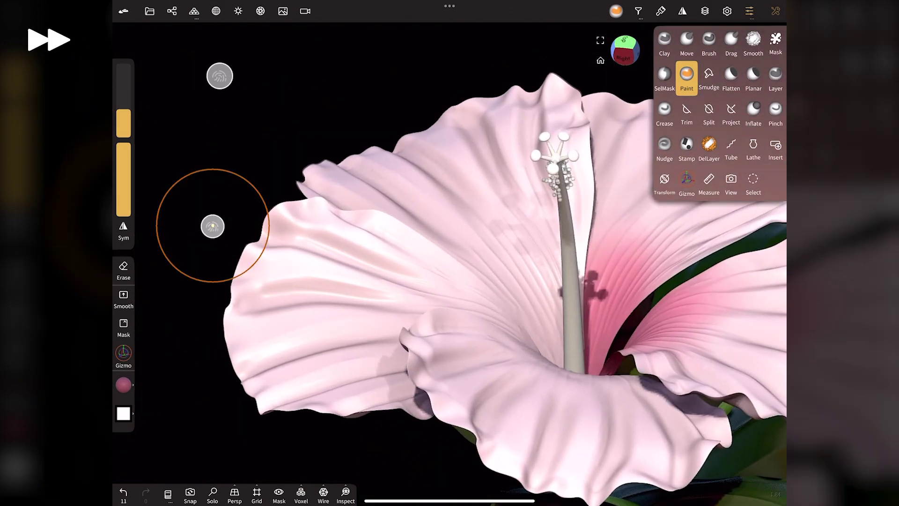
middle_drag(216, 150, 180, 183)
drag(512, 325, 520, 253)
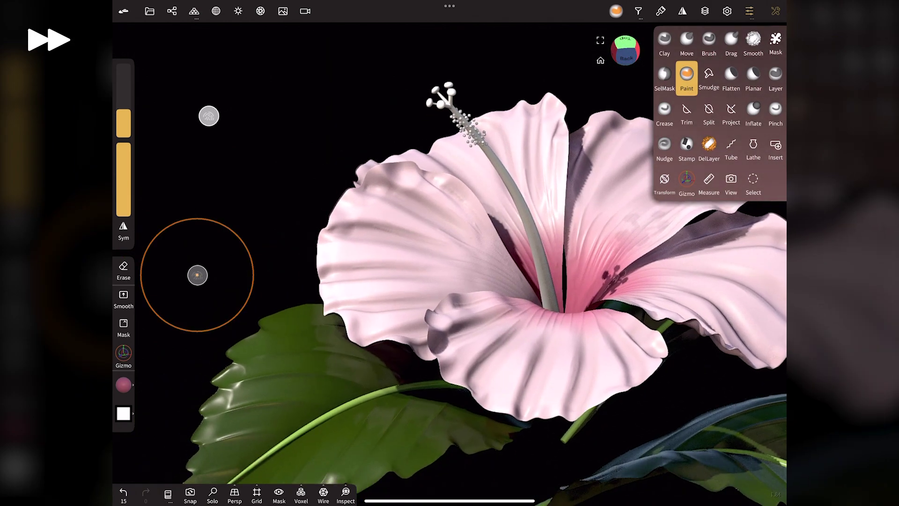
mouse_move(206, 114)
mouse_down()
mouse_move(231, 106)
mouse_move(231, 78)
mouse_up()
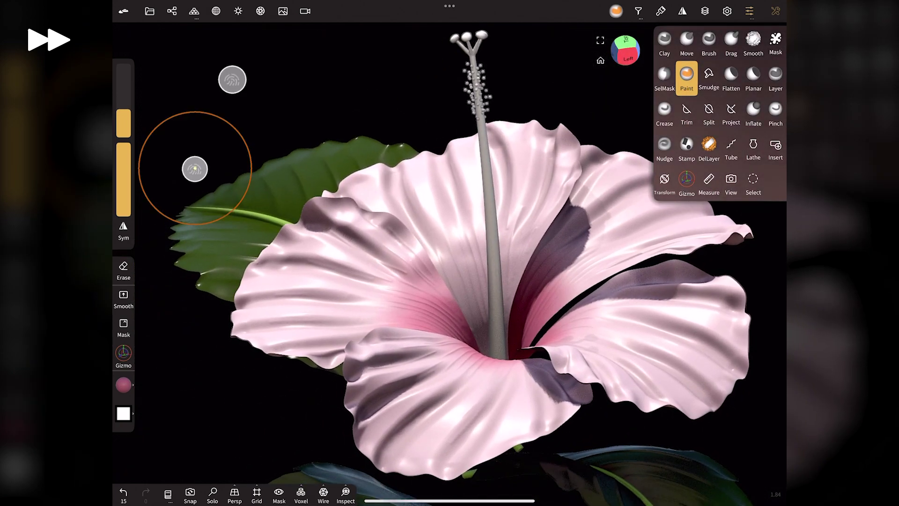
mouse_move(531, 177)
mouse_down()
mouse_move(486, 316)
mouse_move(525, 254)
mouse_up()
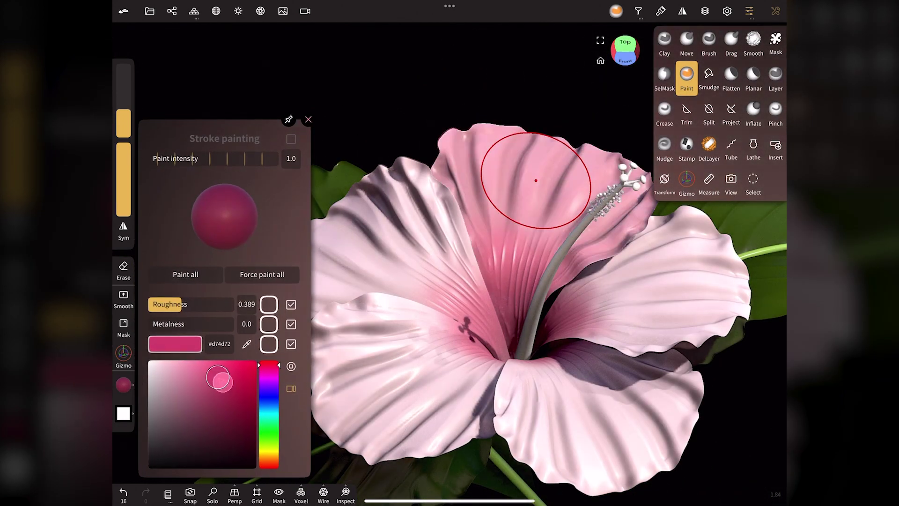
Step: With a darker magenta and larger brush, deepen the throat and stamen base
drag(219, 378, 222, 412)
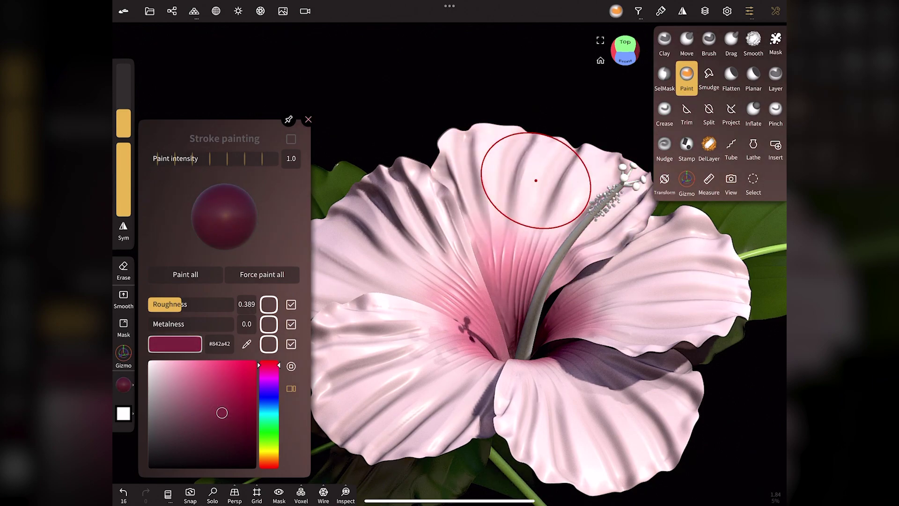
click(308, 120)
click(512, 362)
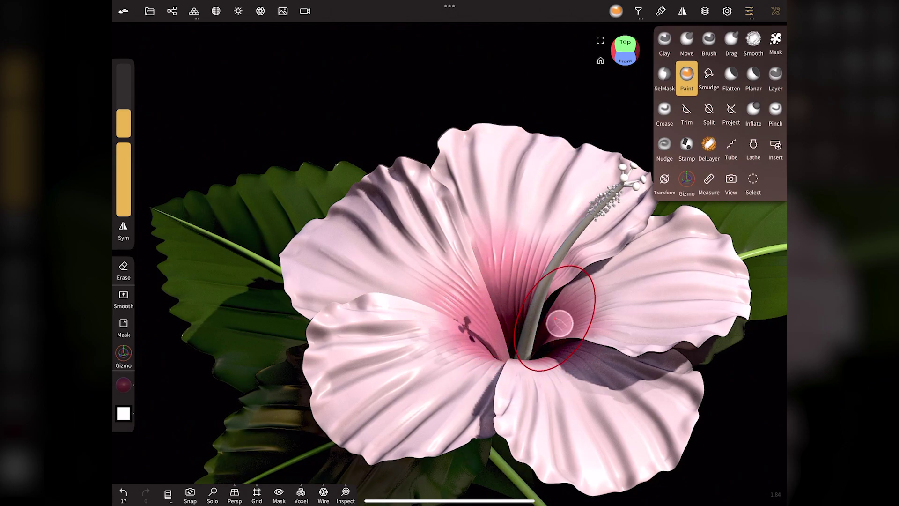
drag(556, 321, 539, 302)
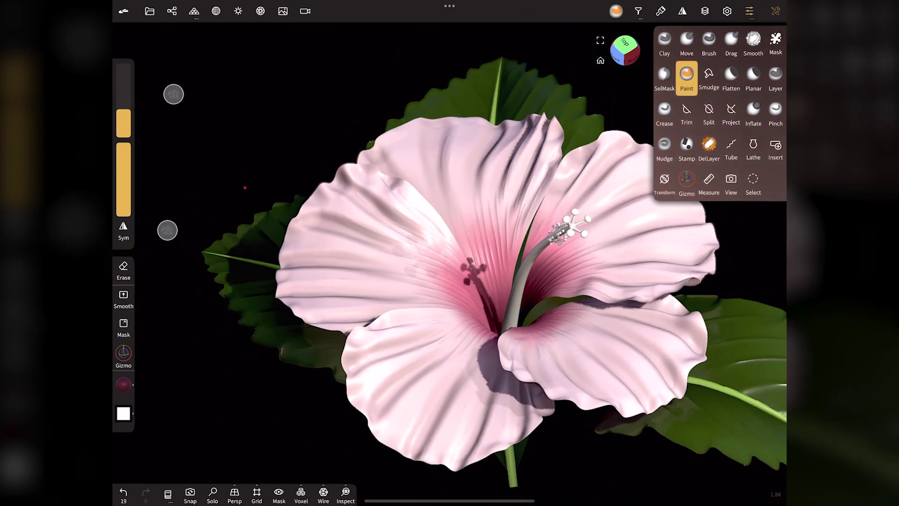
drag(123, 122, 167, 229)
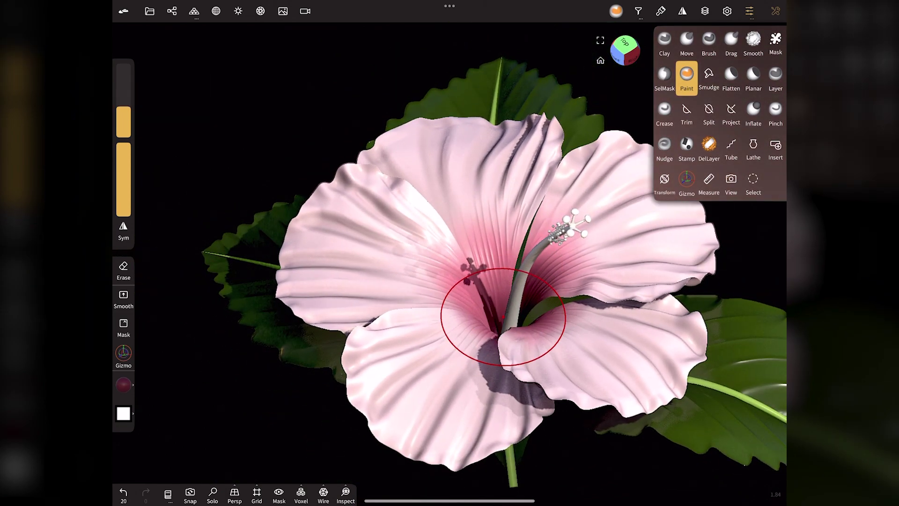
drag(504, 317, 491, 341)
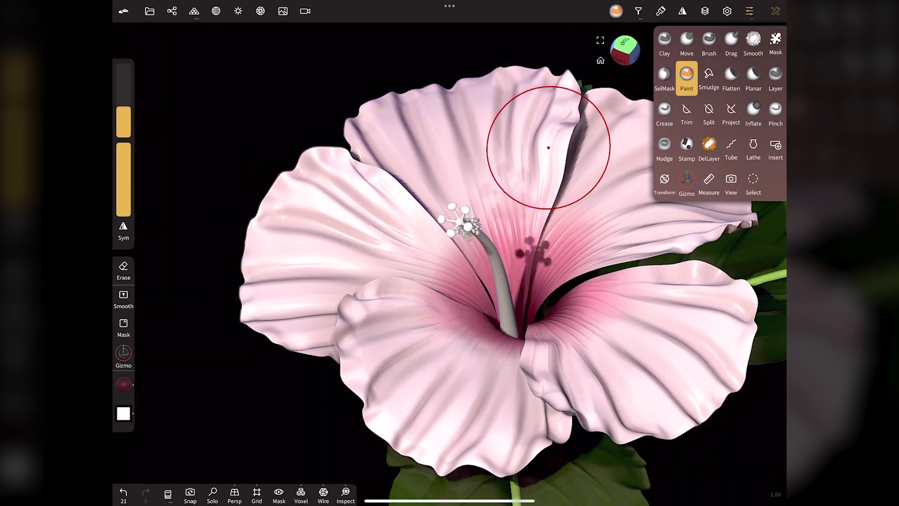
drag(512, 342, 484, 283)
drag(515, 313, 526, 302)
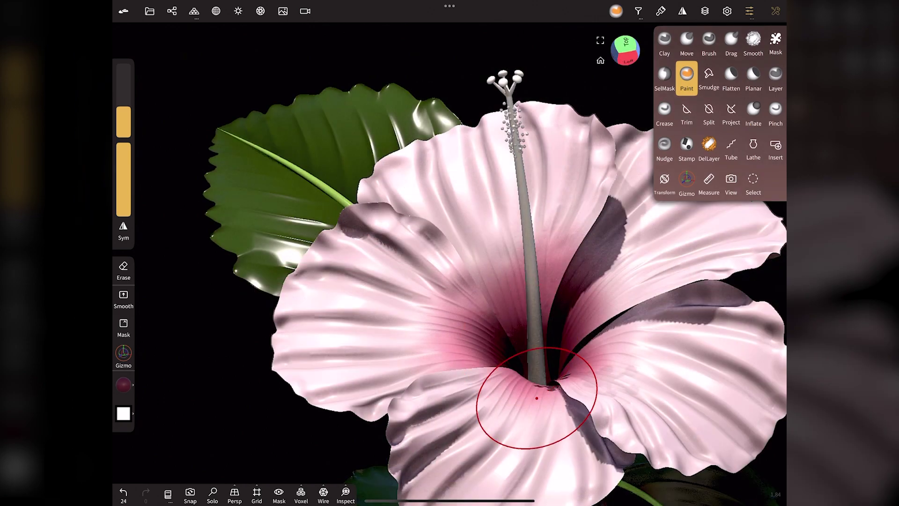
mouse_move(535, 401)
mouse_down()
mouse_move(492, 311)
mouse_move(527, 349)
mouse_up()
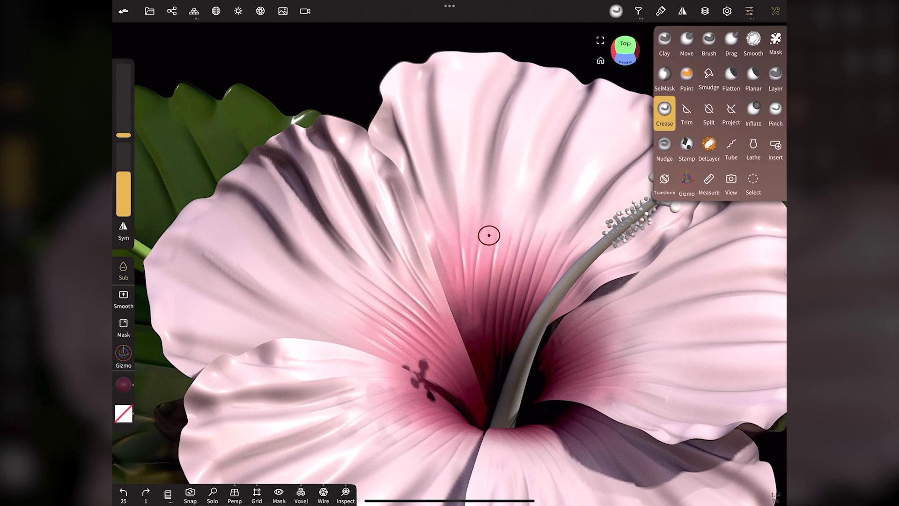
Step: Carve six short Crease grooves down the petals and around the hibiscus throat
drag(489, 236, 488, 356)
drag(441, 212, 452, 251)
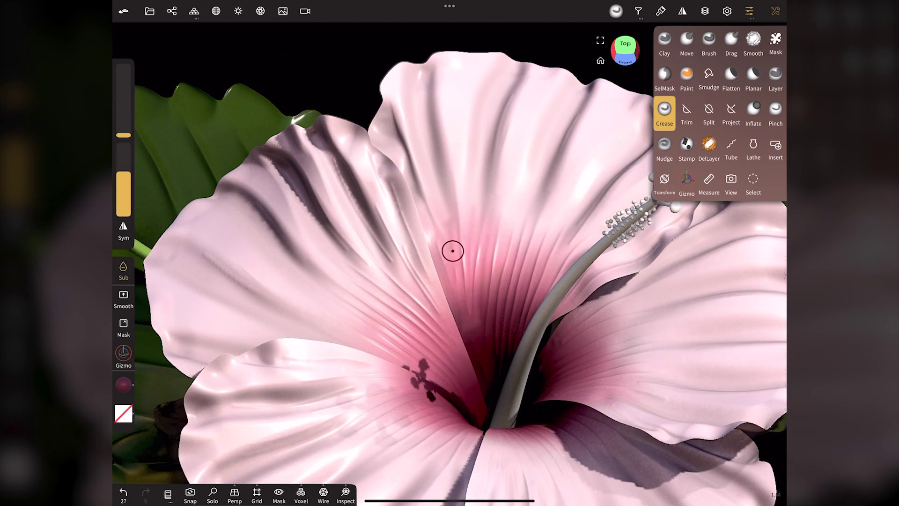
mouse_move(513, 210)
mouse_down()
mouse_move(495, 286)
mouse_move(499, 343)
mouse_up()
drag(574, 233, 561, 256)
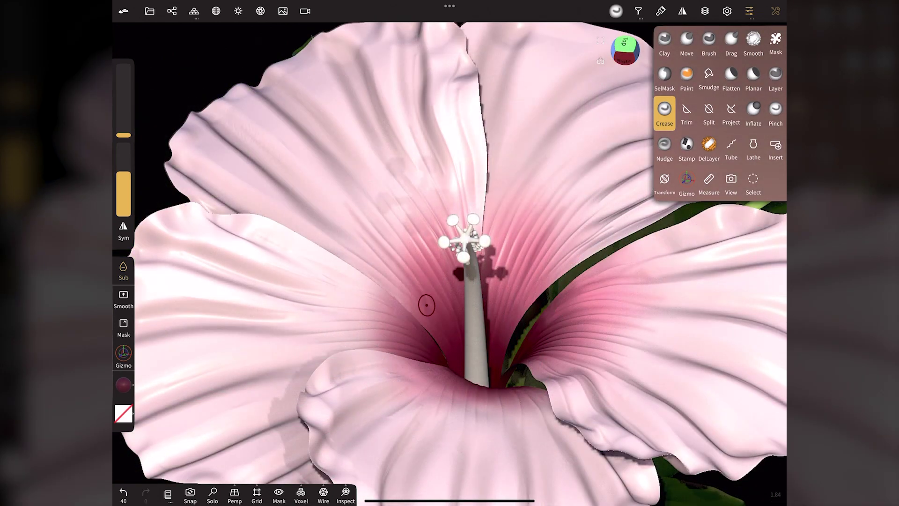
drag(443, 342, 450, 350)
mouse_move(408, 298)
mouse_down()
mouse_move(414, 305)
mouse_move(391, 233)
mouse_up()
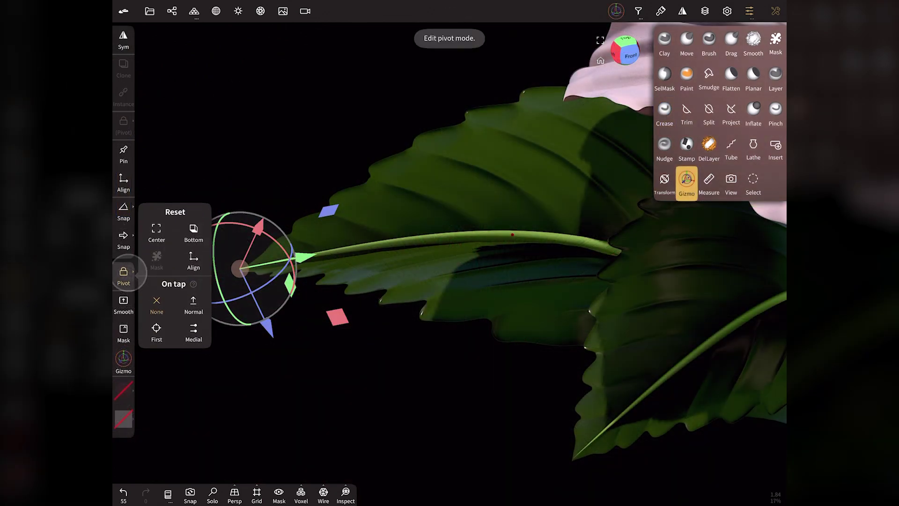
Step: Select the stamen column with the Gizmo and paint it entirely bright yellow #ffe55a
click(156, 228)
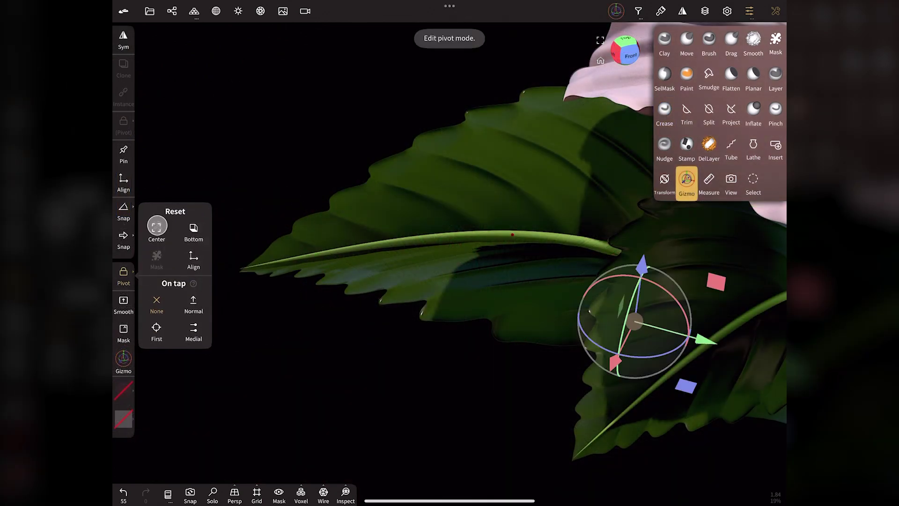
click(194, 256)
click(124, 272)
drag(513, 235, 512, 236)
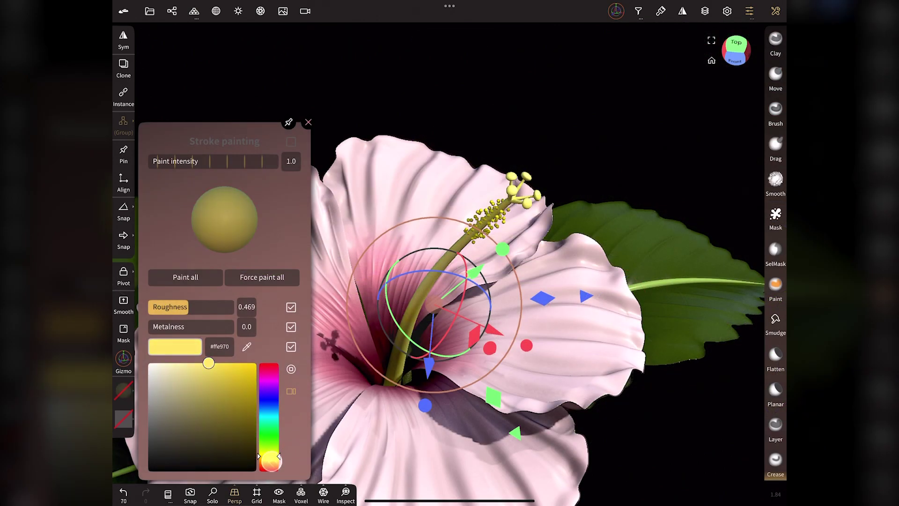
click(218, 364)
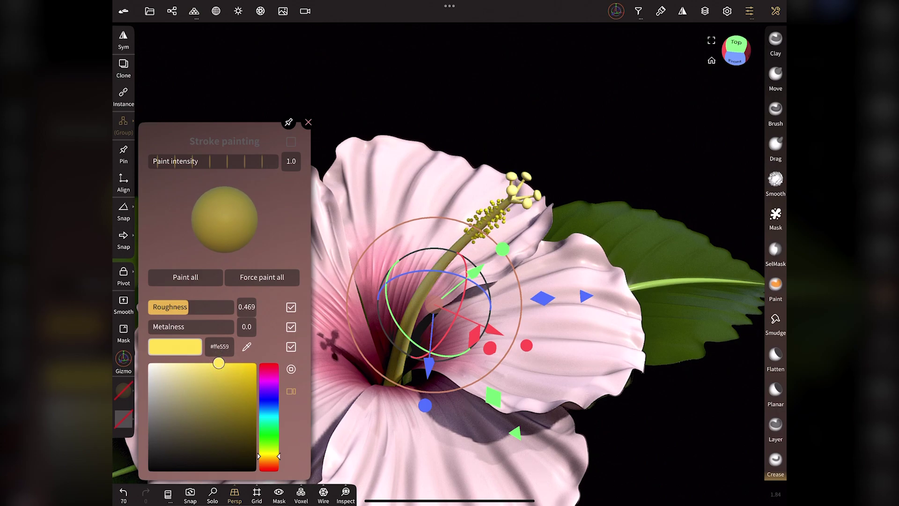
click(190, 281)
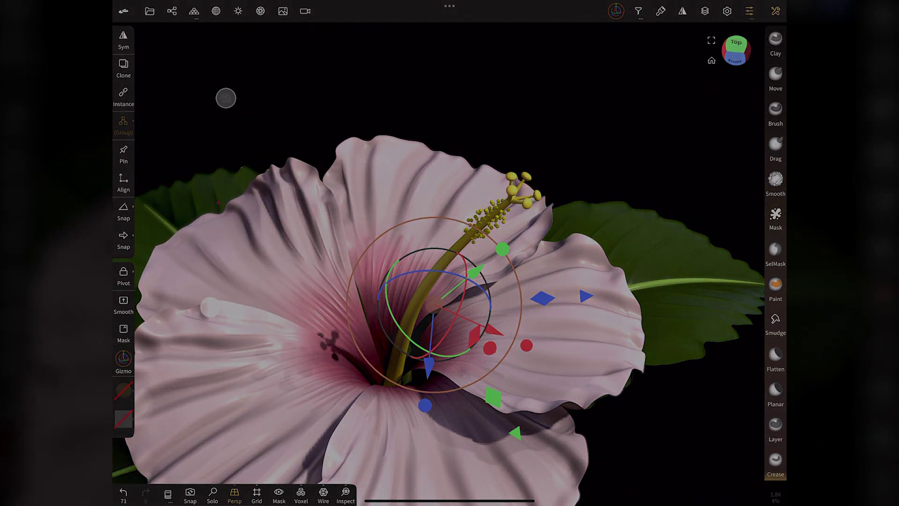